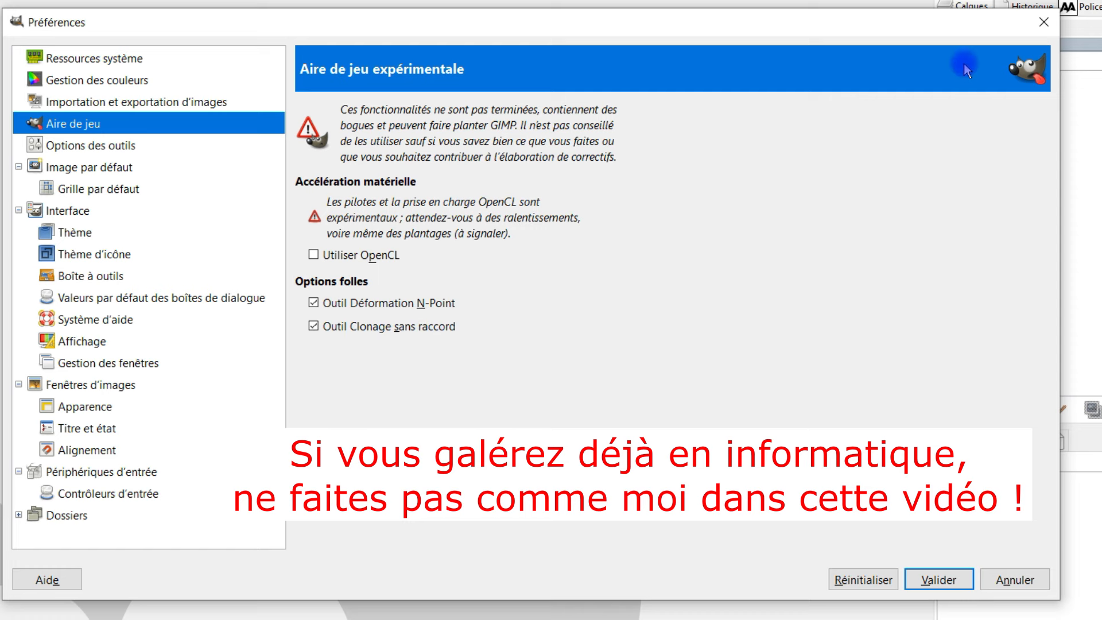
# Step: Close the preferences, check the installed version in the About GIMP window, and close that window
pyautogui.click(1044, 23)
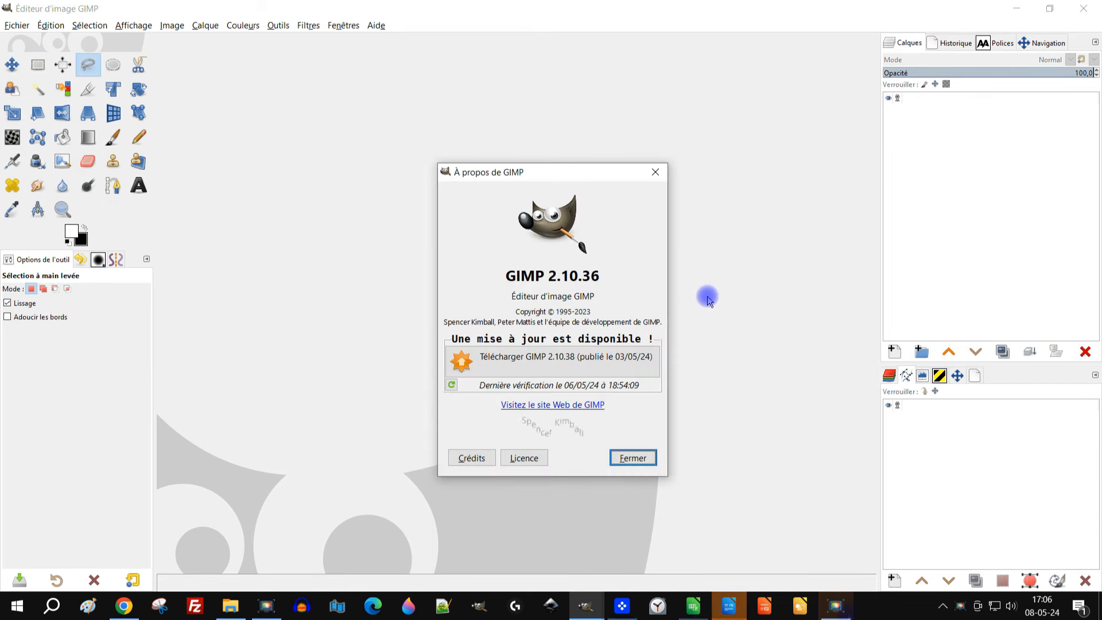
pyautogui.moveTo(501, 276); pyautogui.dragTo(664, 287)
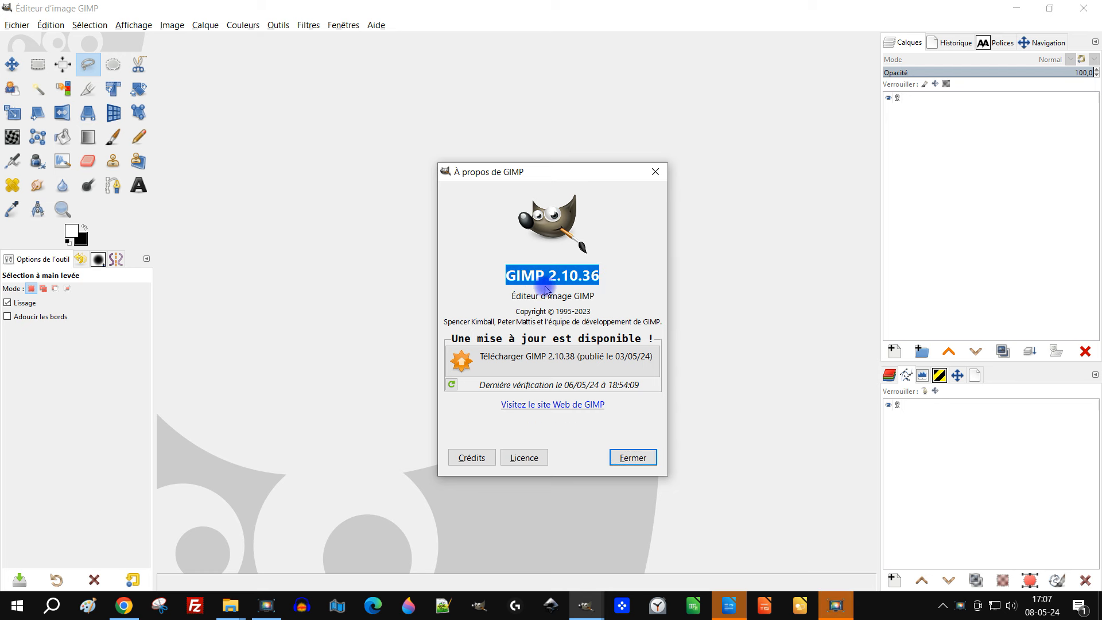
pyautogui.click(633, 454)
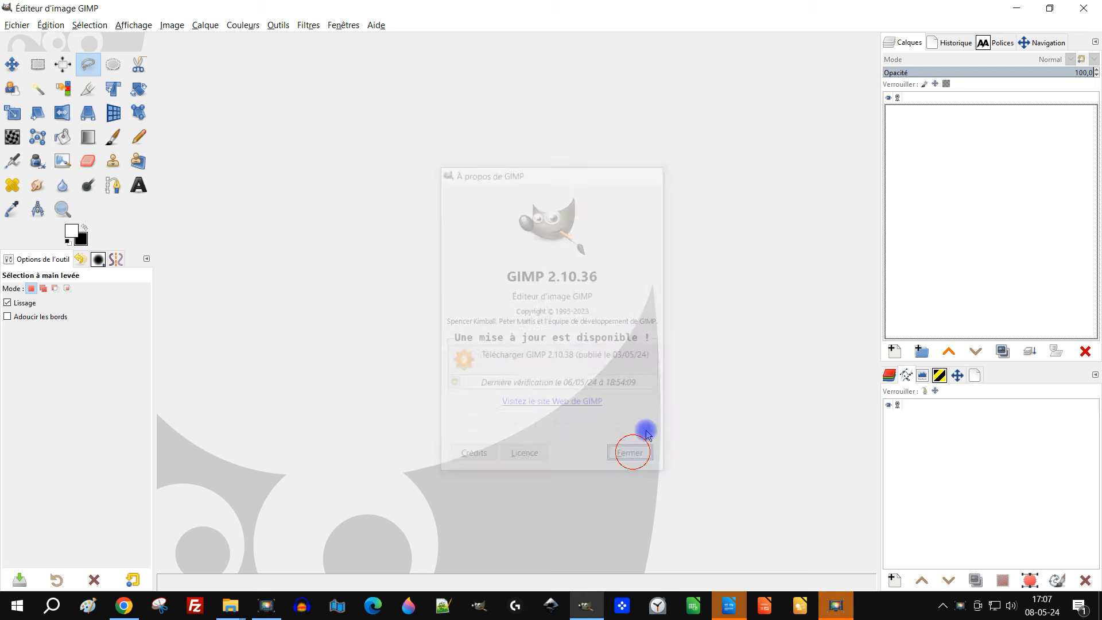
# Step: Look through the GIMP preference categories for a Playground (Aire de jeu) entry and close the preferences without changes
pyautogui.click(51, 25)
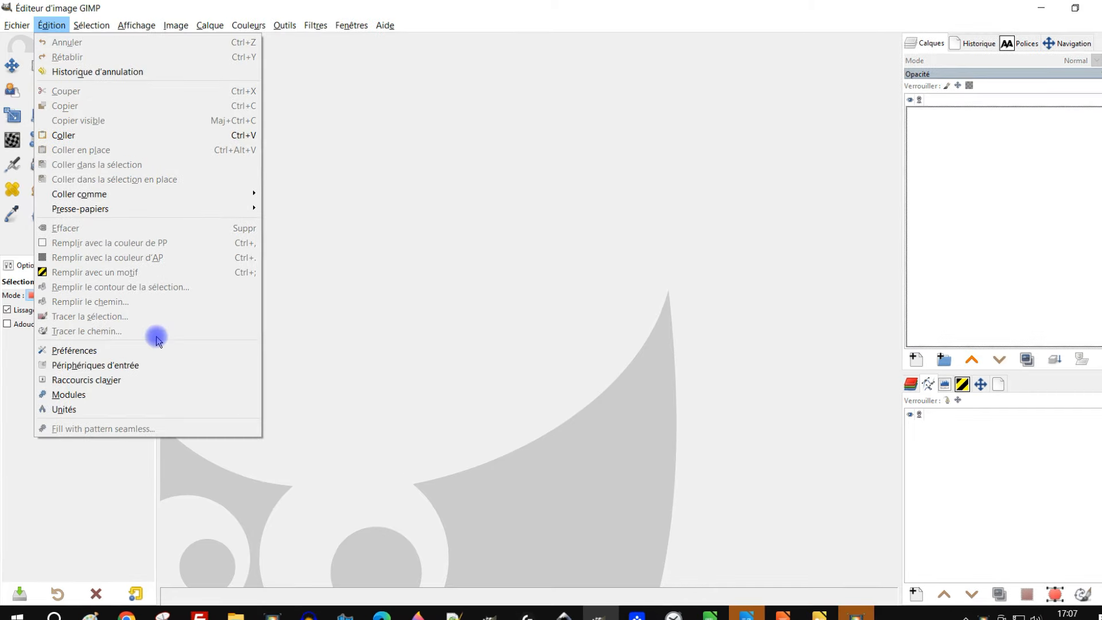
pyautogui.click(105, 353)
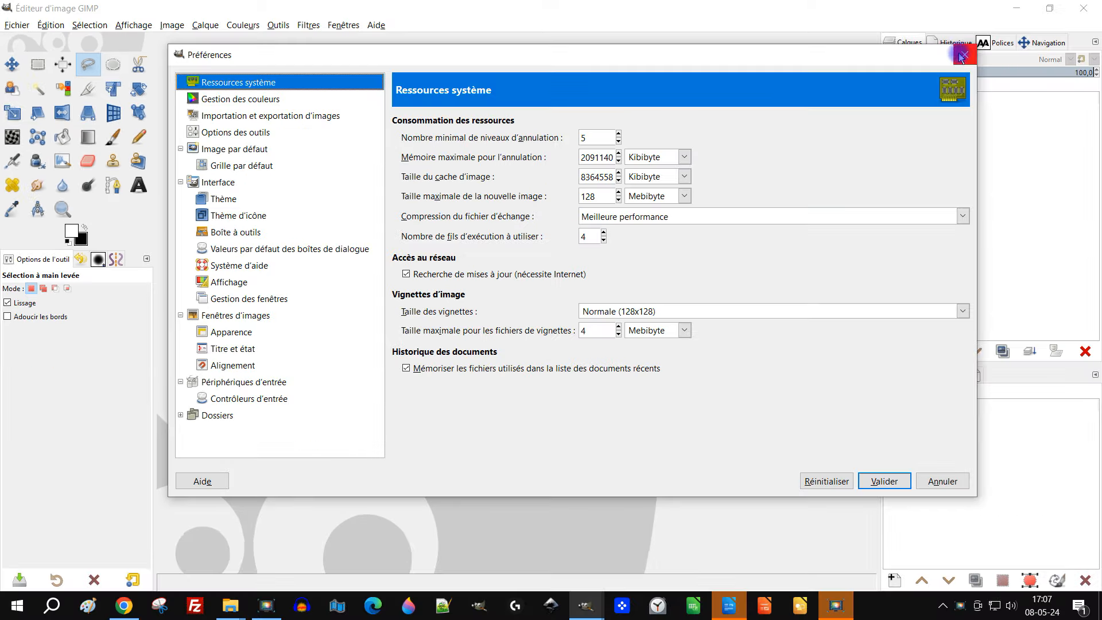
pyautogui.click(1099, 61)
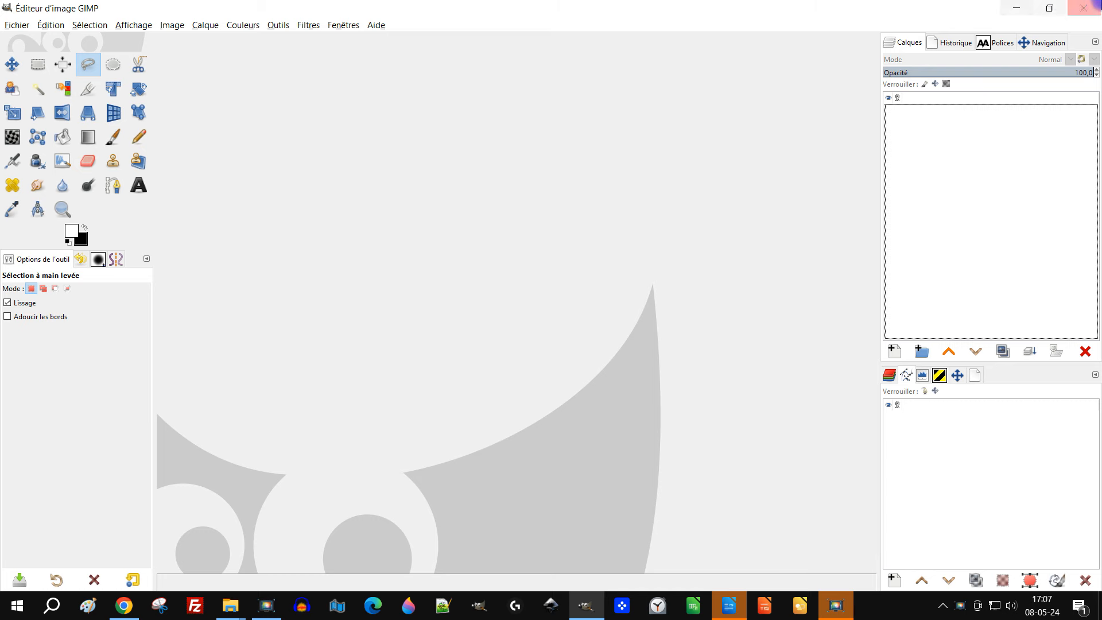
# Step: Switch to the playground.odt document in LibreOffice Writer and copy the full line "C:\Program Files\GIMP 2\bin\gimp-2.10.exe --show-playground"
pyautogui.click(729, 606)
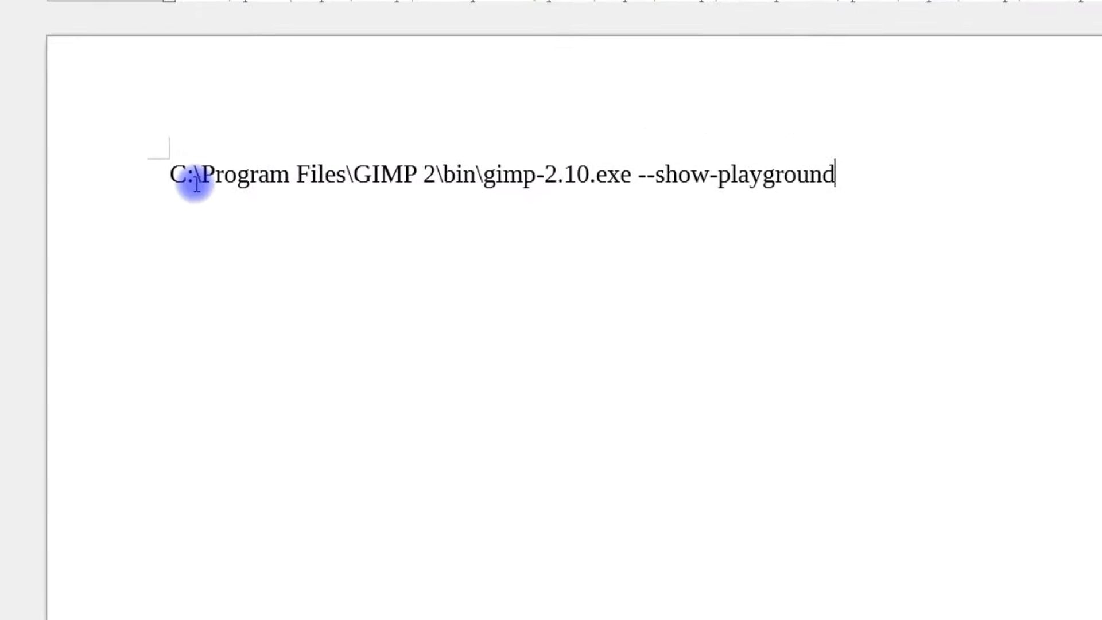
pyautogui.moveTo(235, 188); pyautogui.dragTo(715, 178)
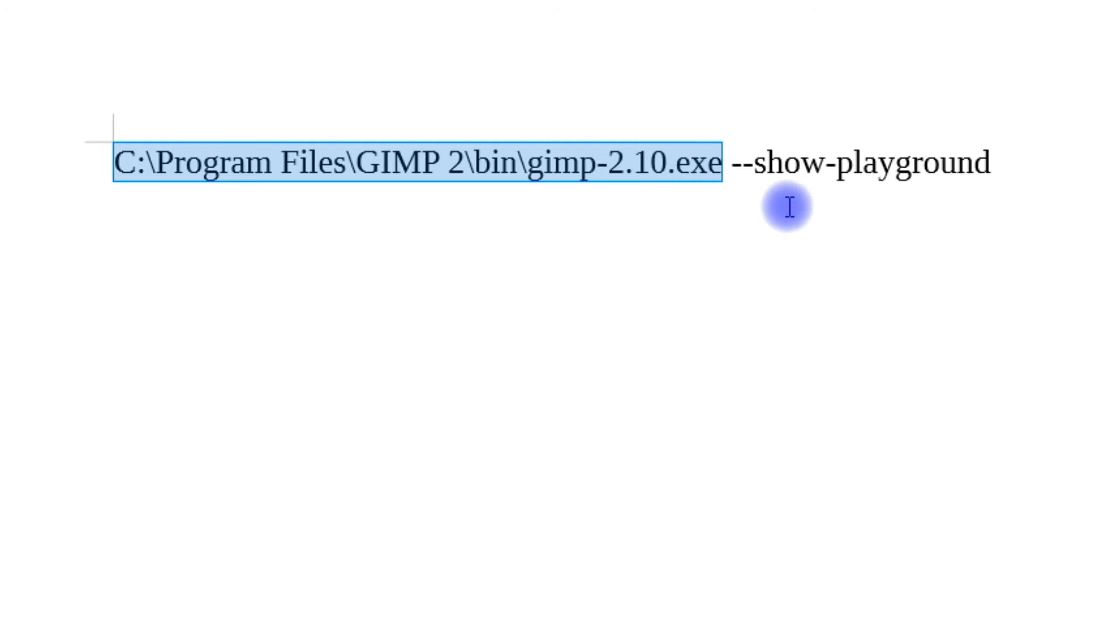
pyautogui.click(767, 173)
pyautogui.moveTo(723, 160); pyautogui.dragTo(1031, 163)
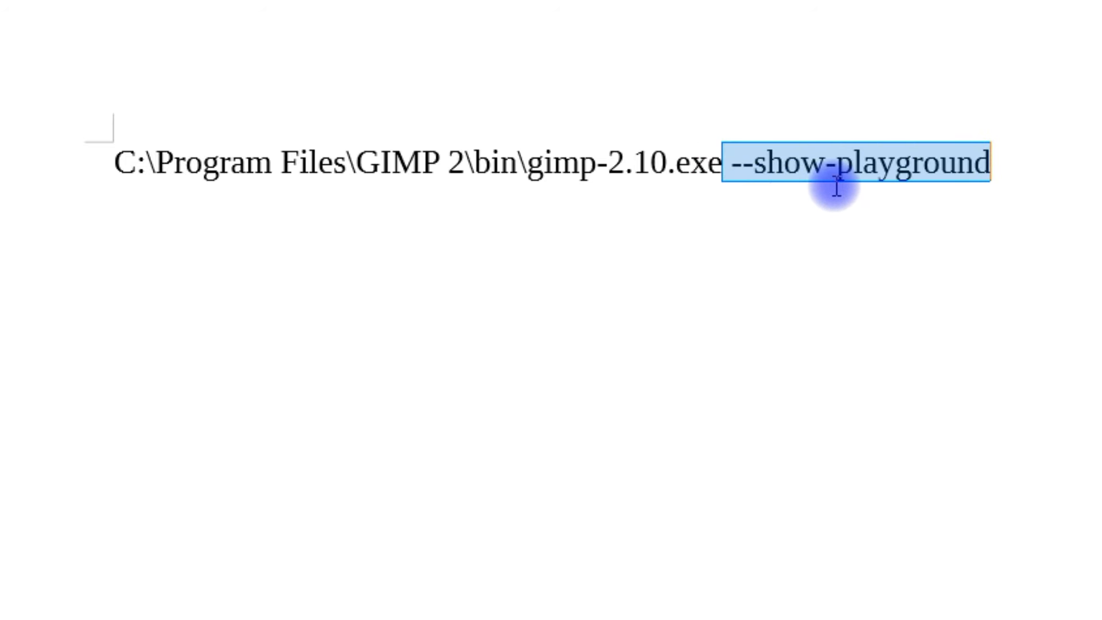
pyautogui.click(785, 160)
pyautogui.click(117, 155)
pyautogui.keyDown('shift'); pyautogui.click(1053, 160); pyautogui.keyUp('shift')
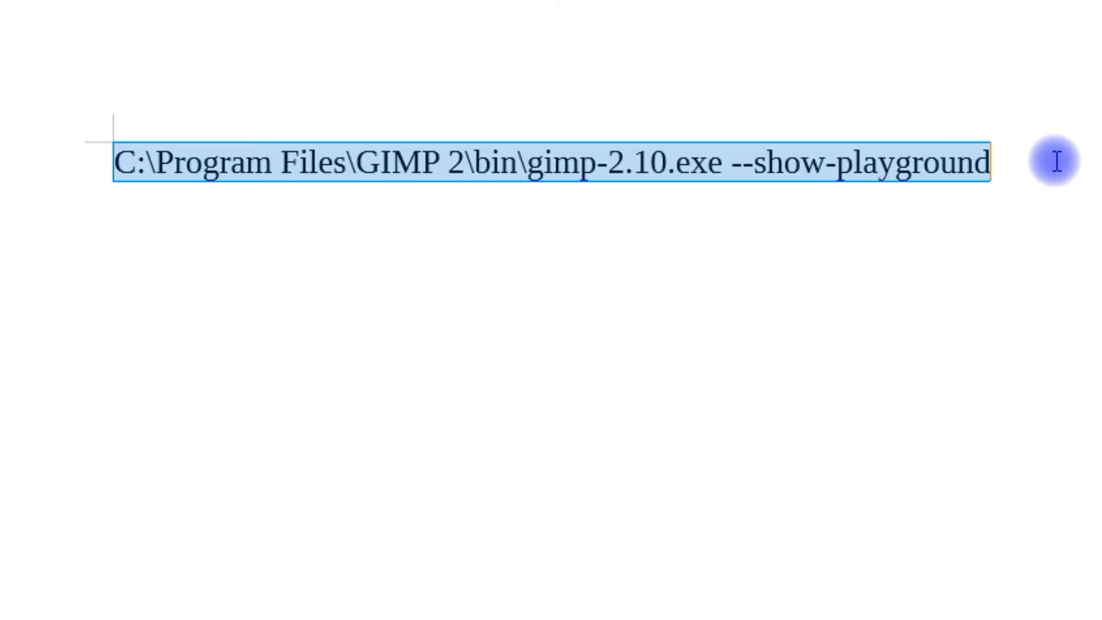
pyautogui.rightClick(752, 164)
pyautogui.click(832, 218)
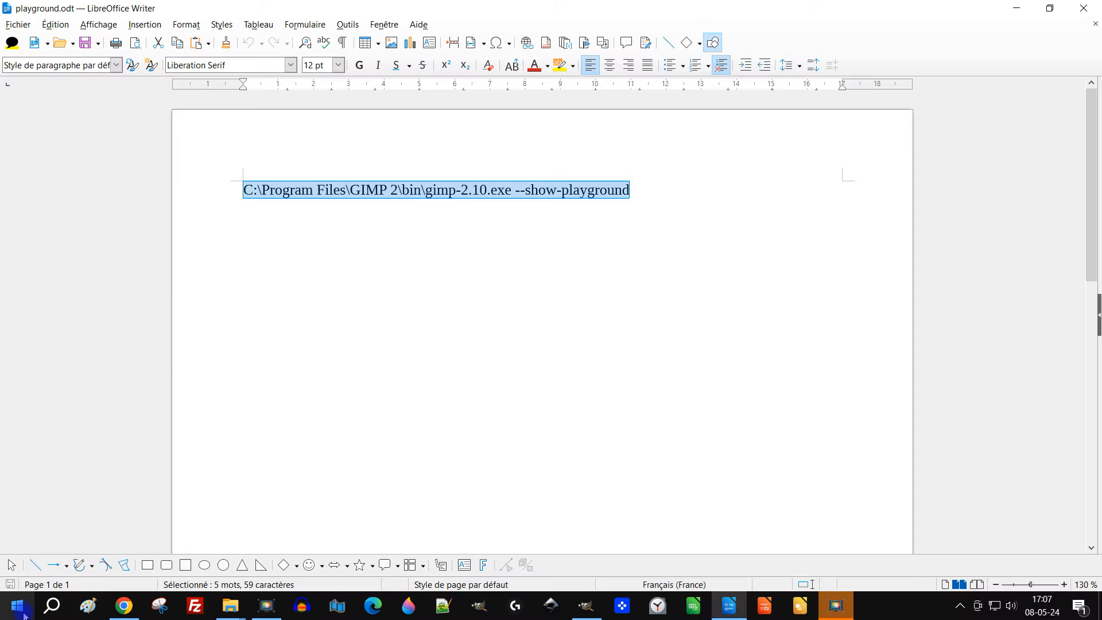
# Step: Open the Windows Run dialog, clear its existing command and paste the copied GIMP launch line ending in --show-playground
pyautogui.rightClick(23, 615)
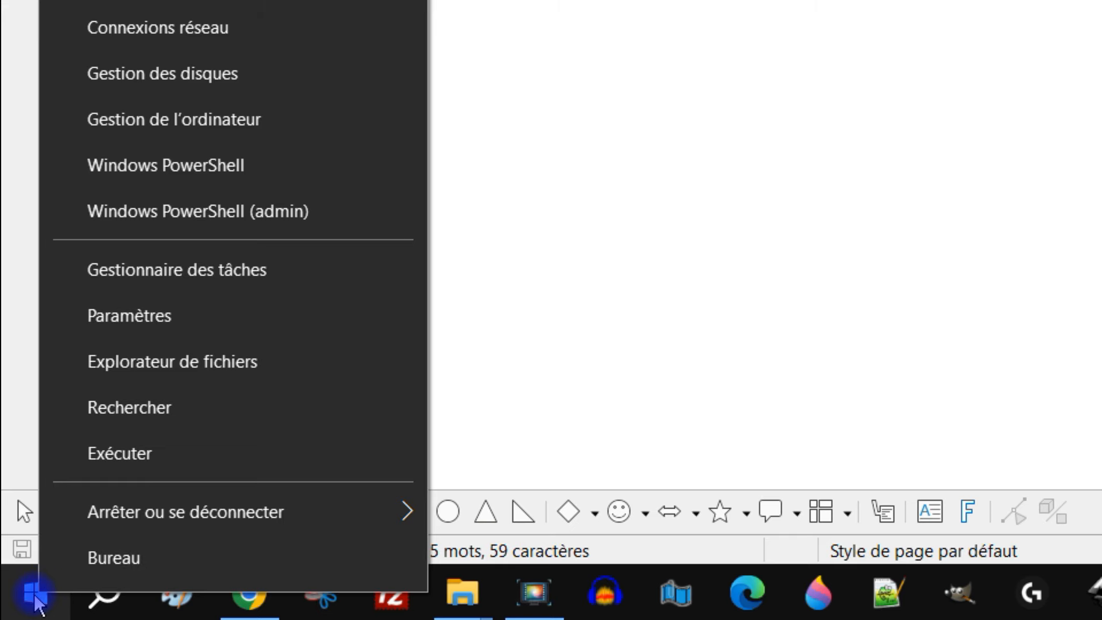
pyautogui.click(160, 453)
pyautogui.doubleClick(210, 404)
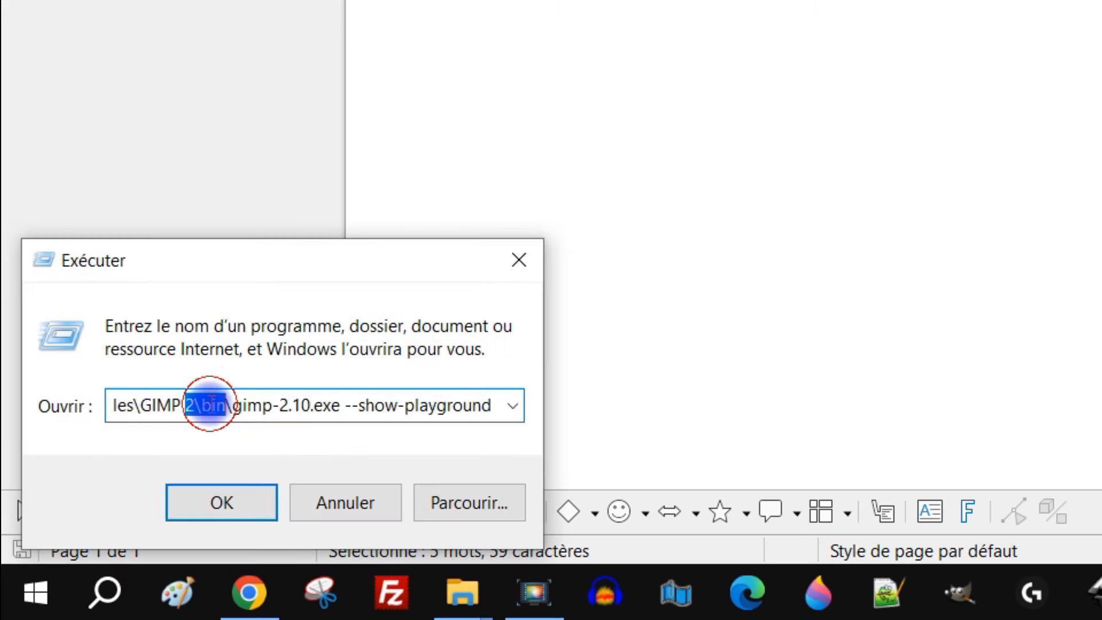
pyautogui.click(210, 404)
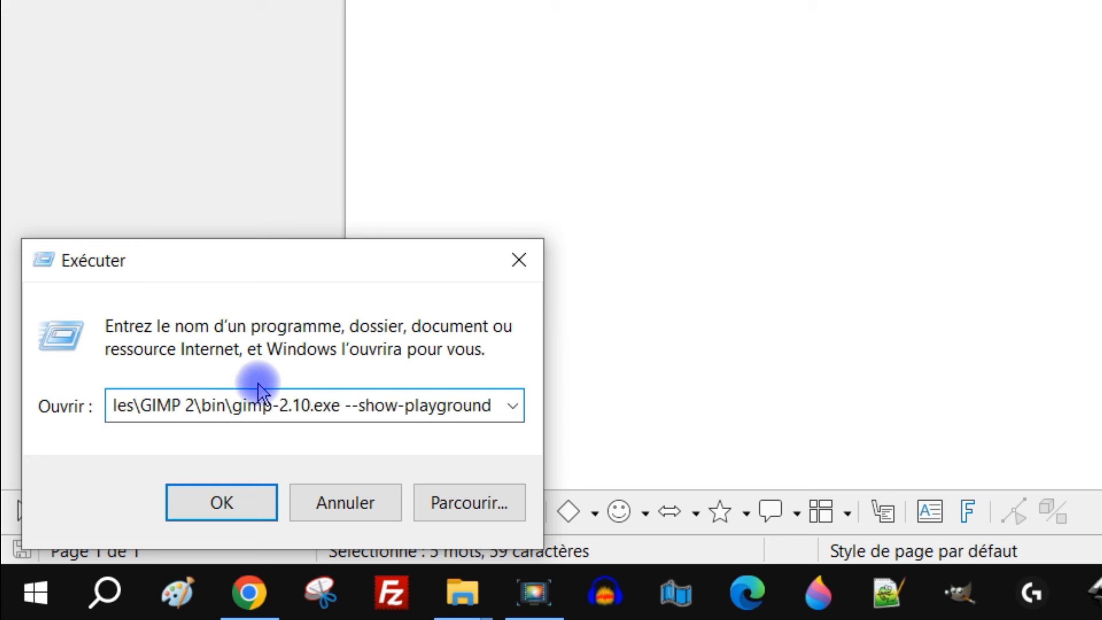
pyautogui.hotkey('ctrl', 'a')
pyautogui.press('Delete')
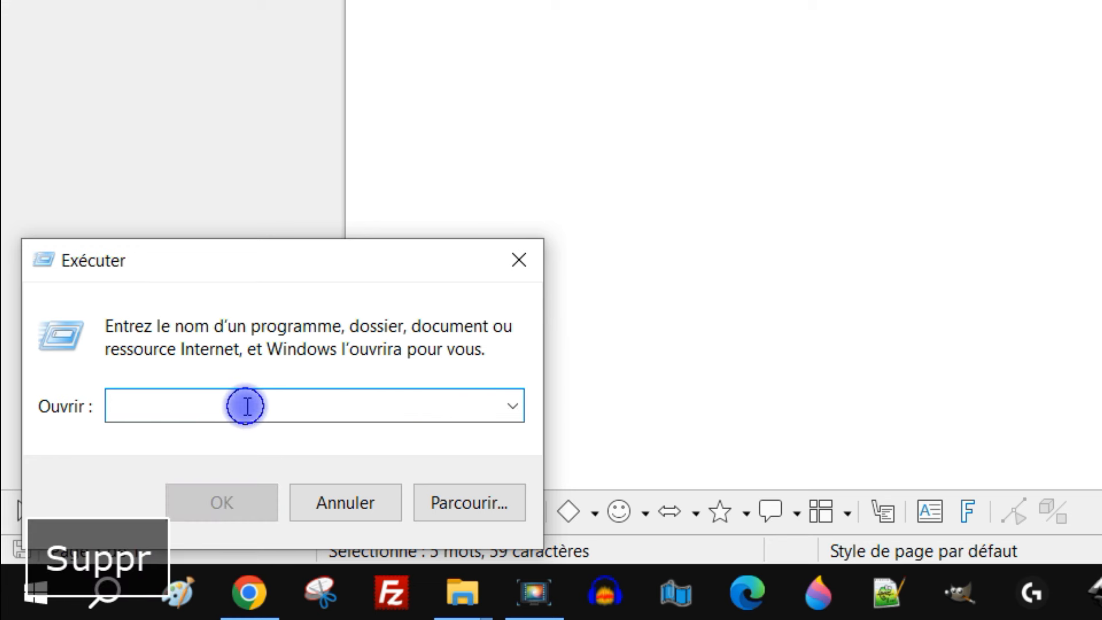
pyautogui.rightClick(246, 406)
pyautogui.click(136, 179)
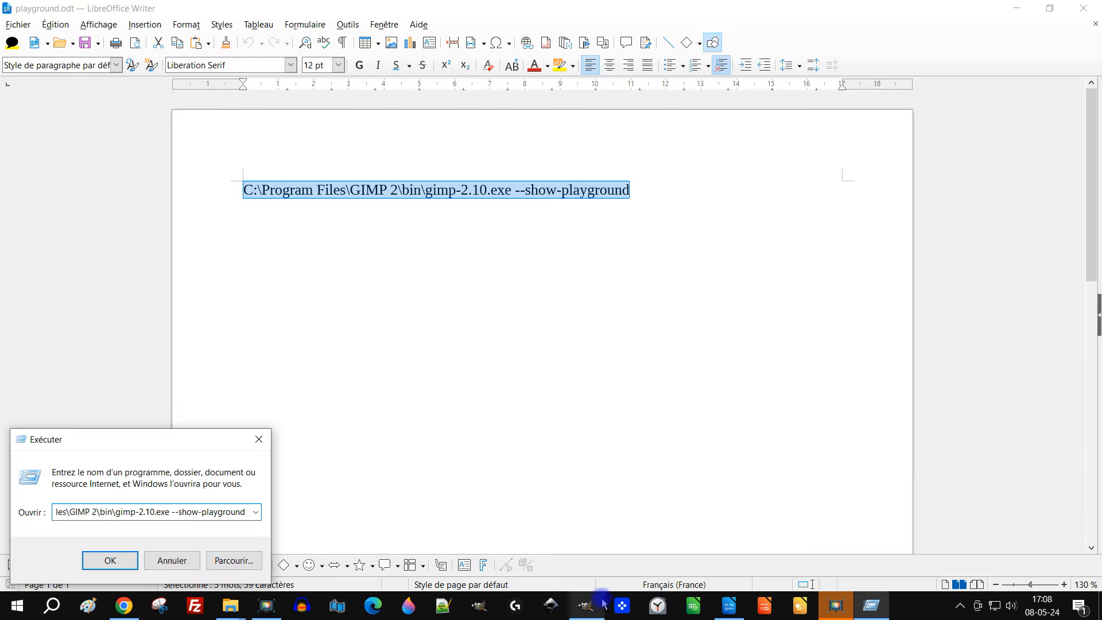
# Step: Close the running GIMP window and relaunch GIMP by executing the --show-playground command in the Run dialog
pyautogui.click(598, 609)
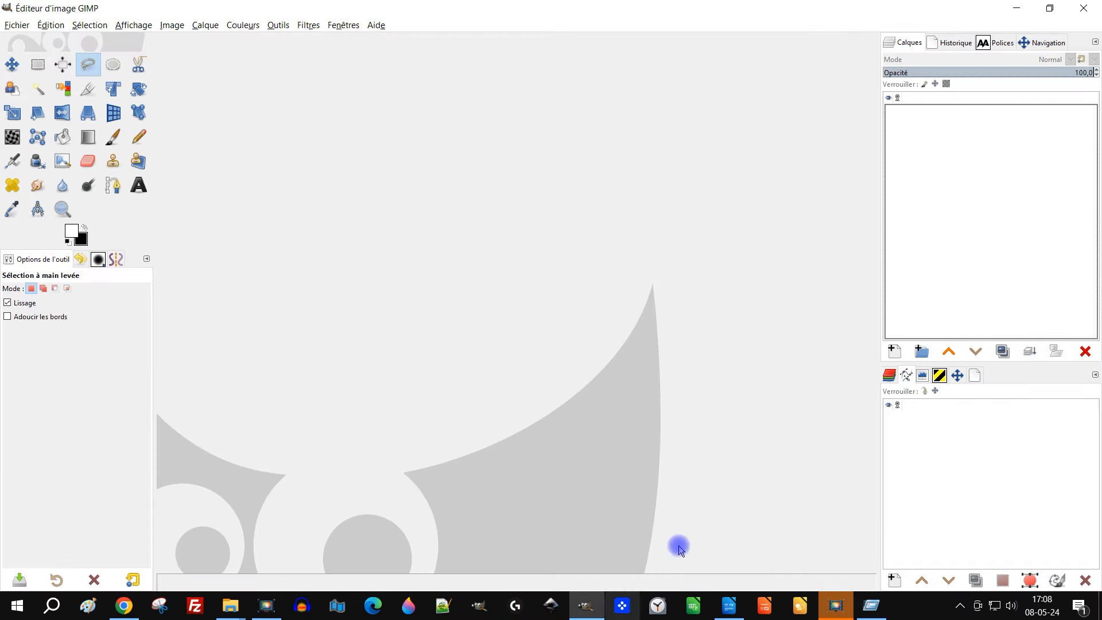
pyautogui.click(1092, 7)
pyautogui.click(111, 563)
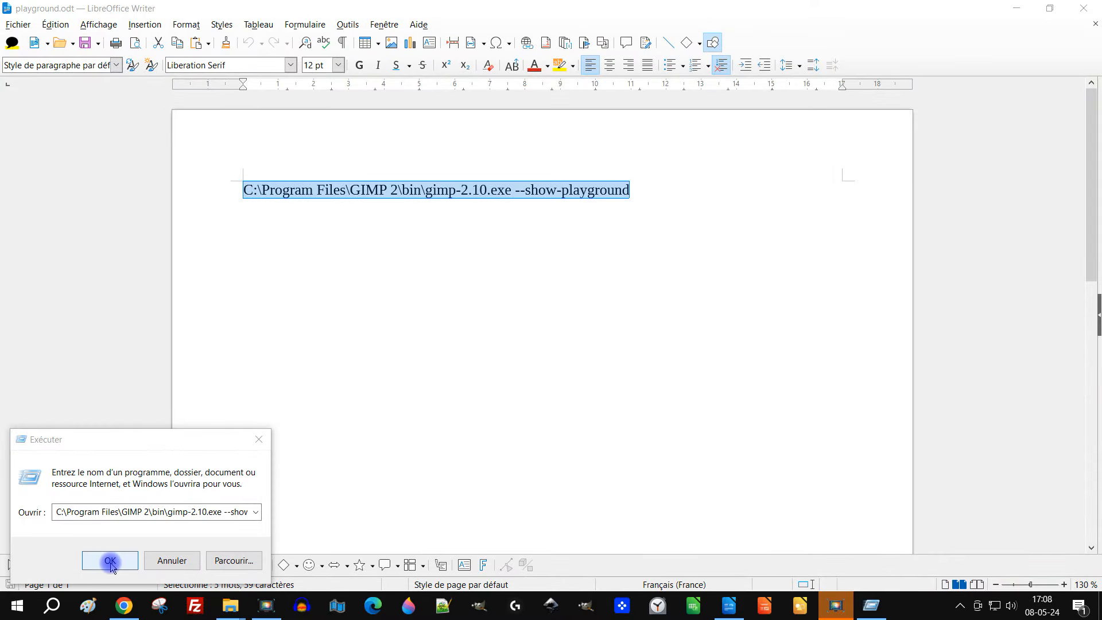
pyautogui.click(86, 511)
pyautogui.click(77, 511)
pyautogui.moveTo(102, 510); pyautogui.dragTo(261, 512)
pyautogui.click(76, 511)
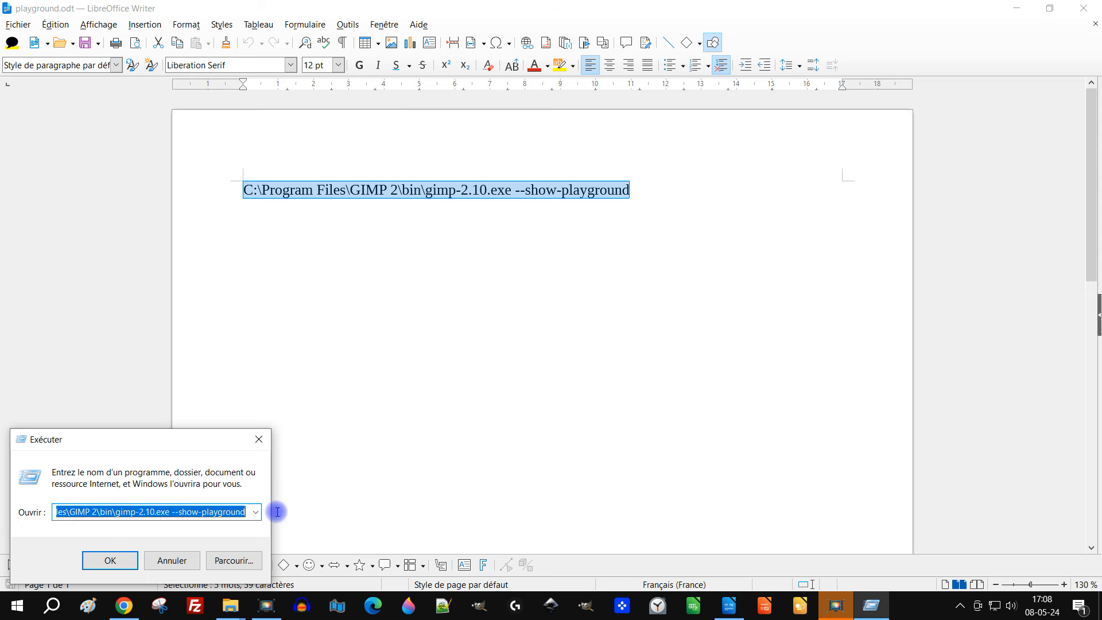
pyautogui.click(109, 561)
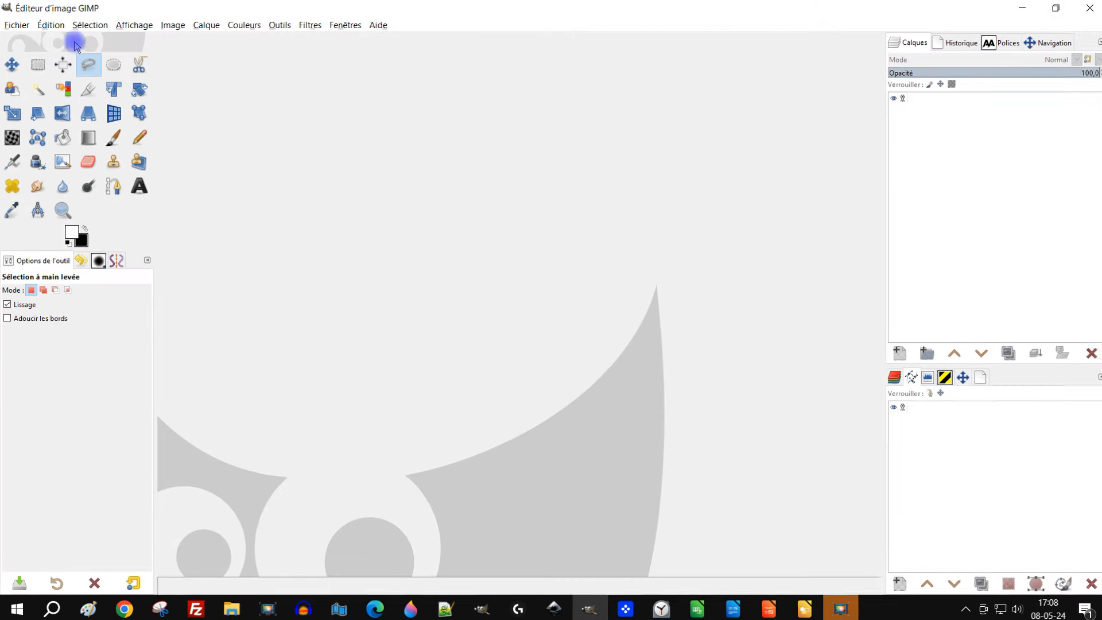
# Step: Enable the N-Point Deformation and Seamless Clone tools in GIMP's Playground (Aire de jeu) preferences, accept the changes and close GIMP
pyautogui.click(53, 24)
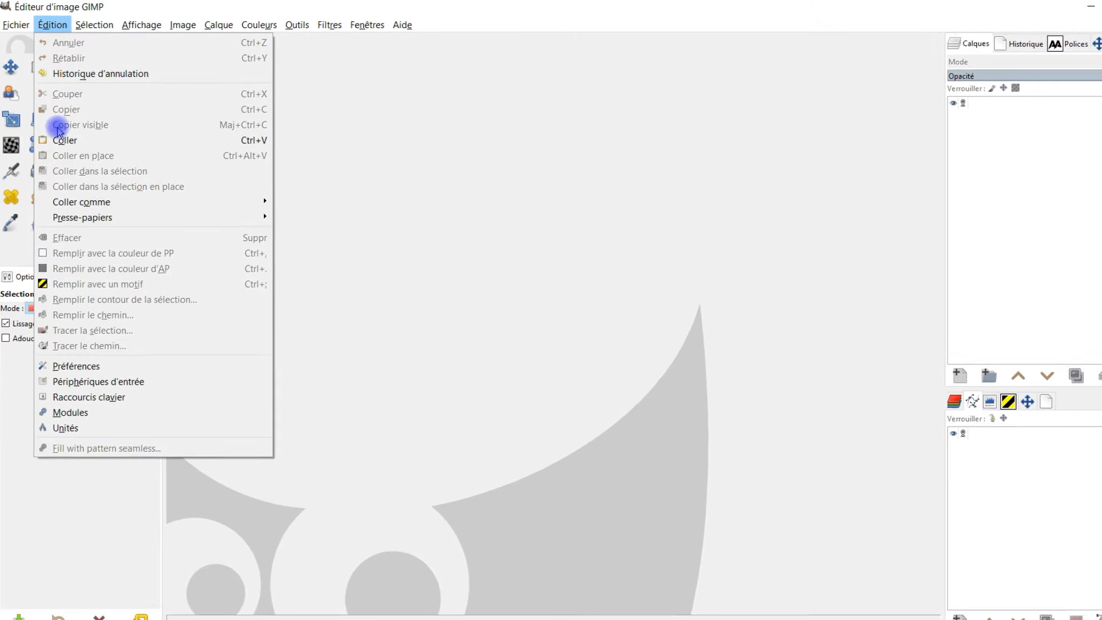
pyautogui.click(112, 368)
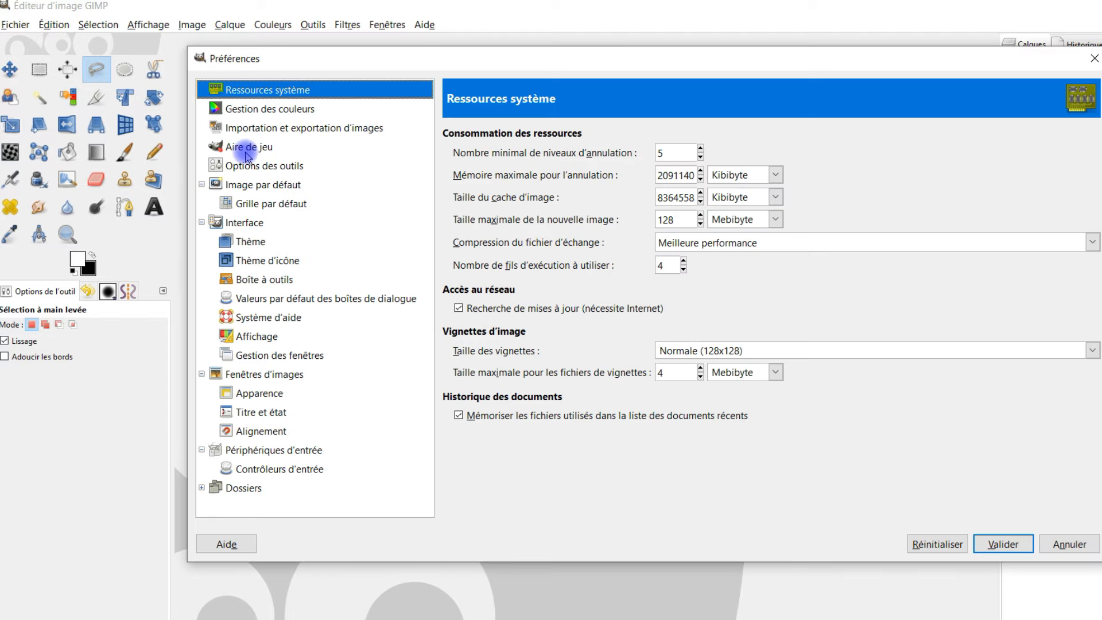
pyautogui.click(247, 151)
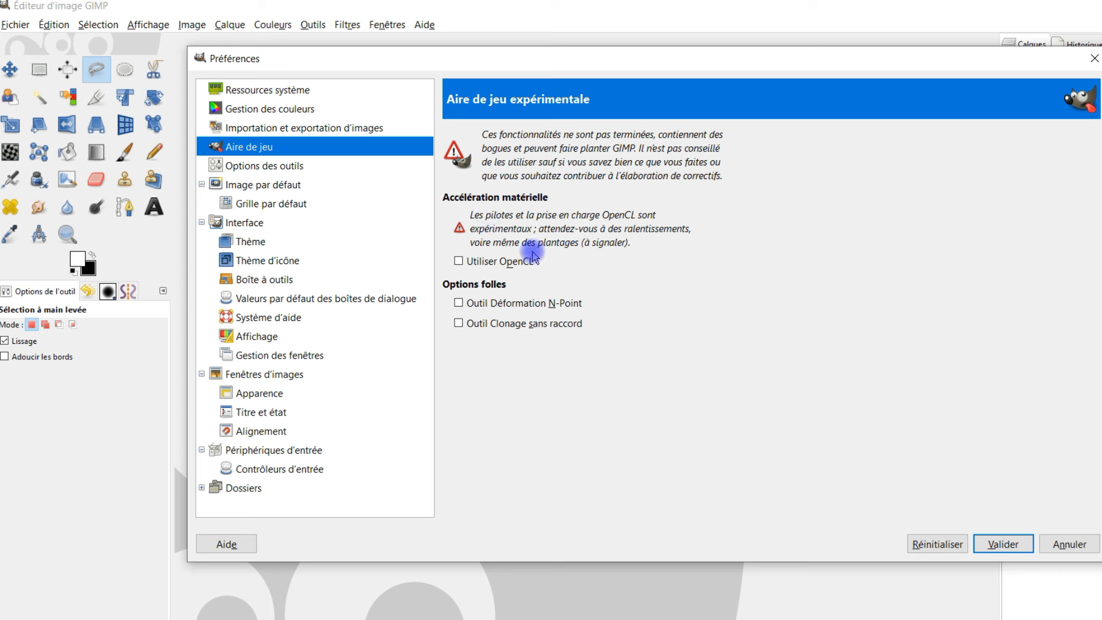
pyautogui.click(458, 303)
pyautogui.click(460, 327)
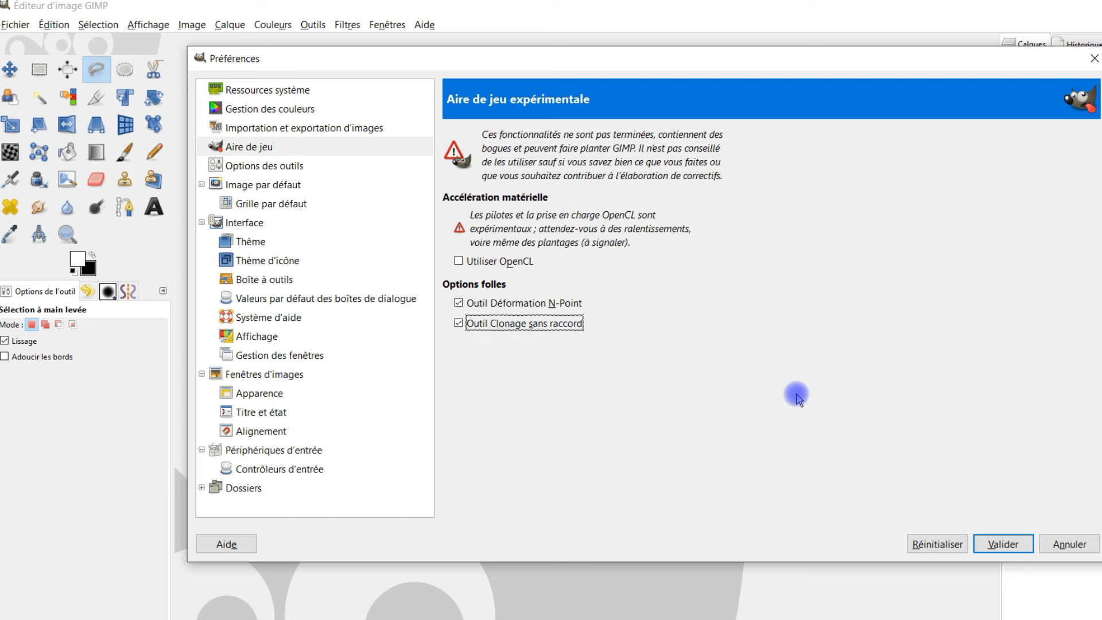
pyautogui.click(1002, 545)
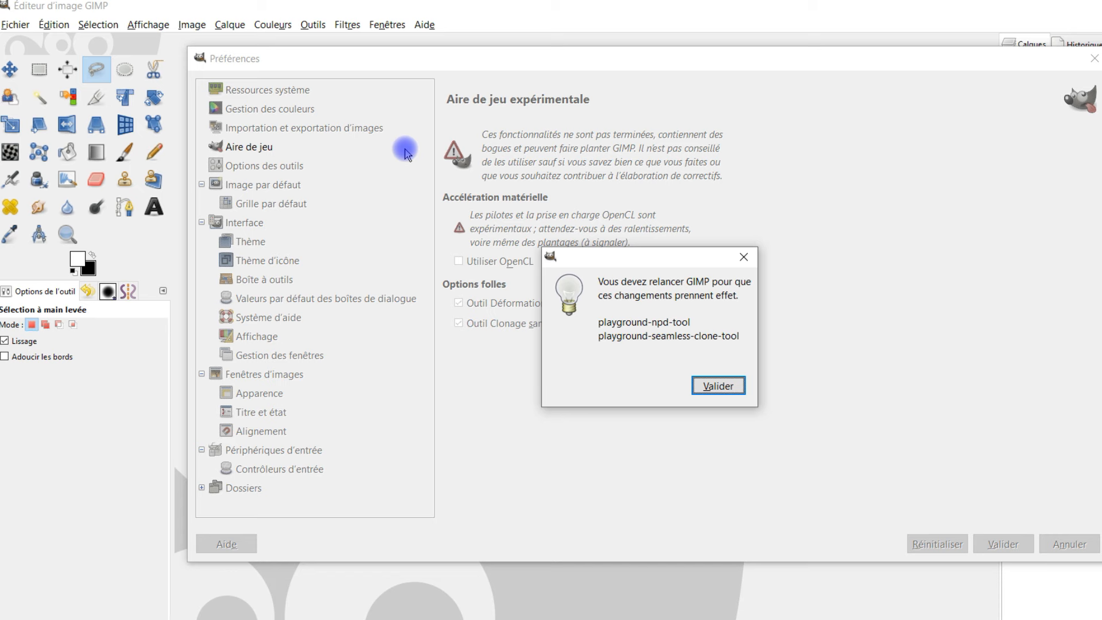
pyautogui.click(718, 386)
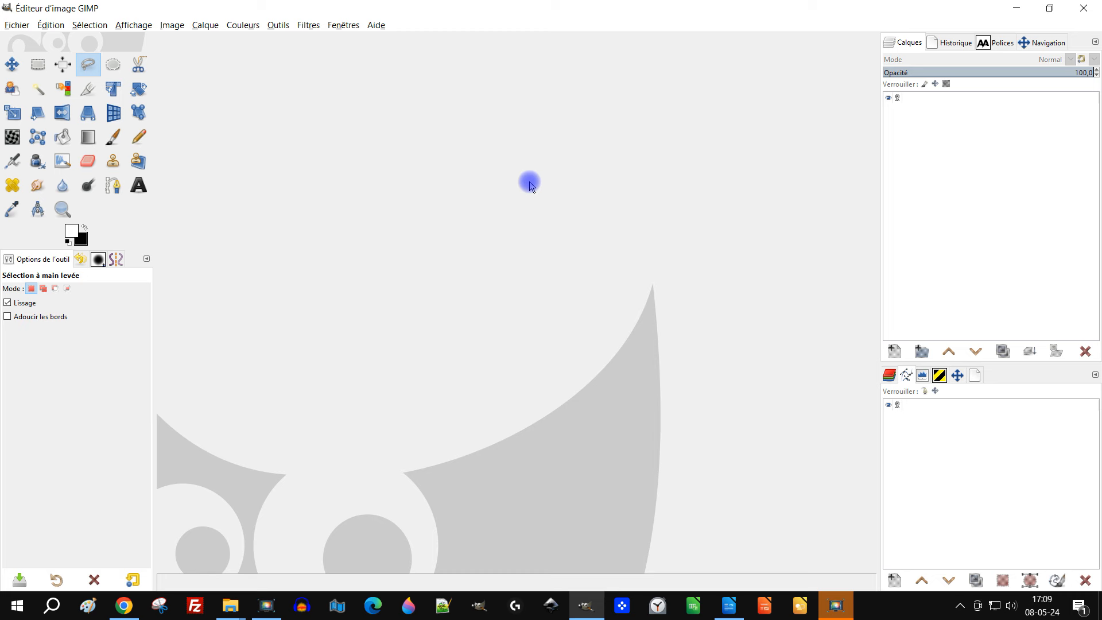
pyautogui.click(1088, 7)
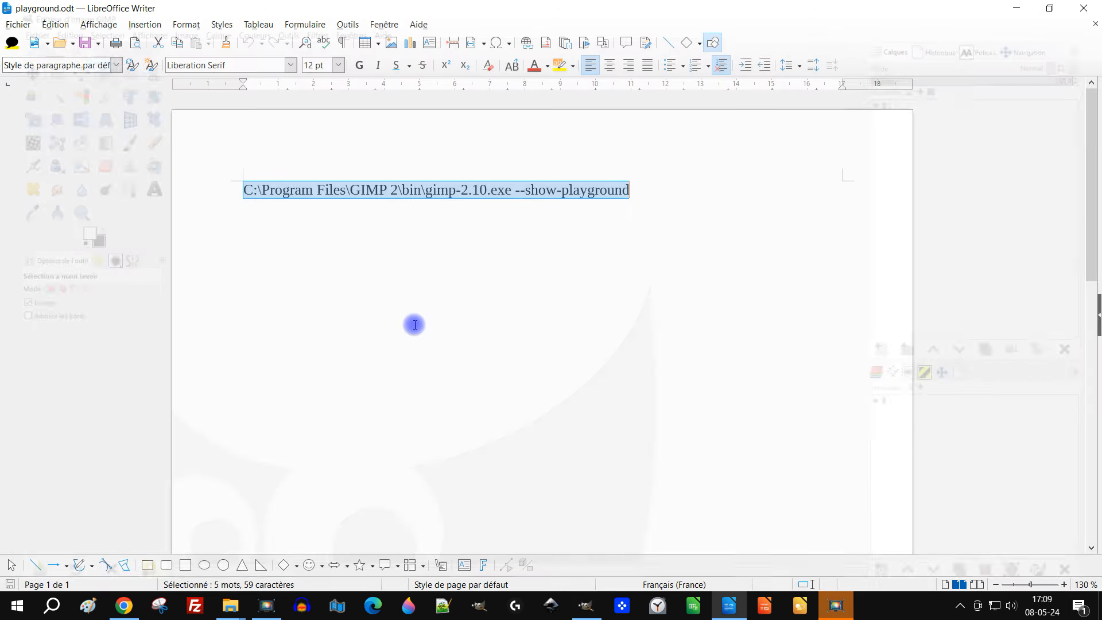
pyautogui.click(468, 308)
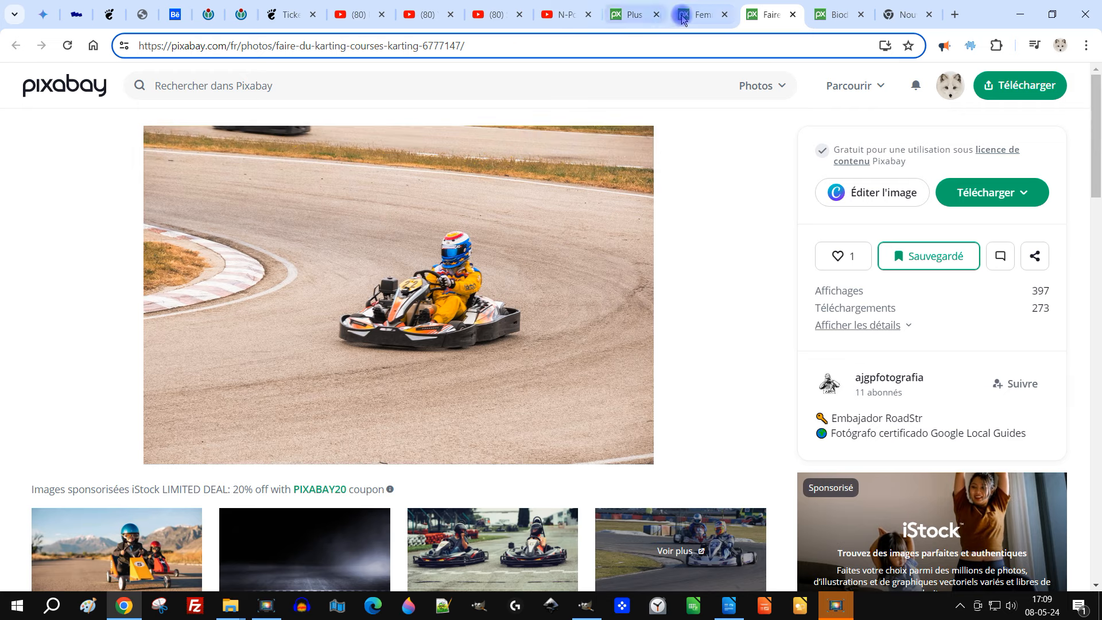
# Step: Go to the earthworm vector page on Pixabay in the browser, like the picture and copy it to the clipboard
pyautogui.click(823, 8)
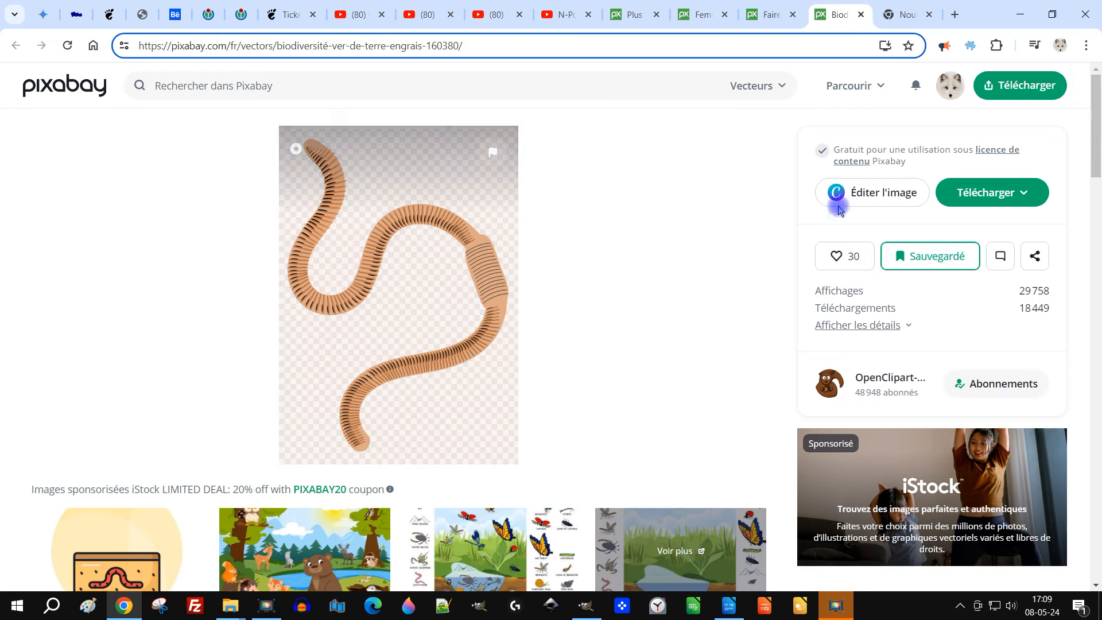
pyautogui.click(837, 252)
pyautogui.rightClick(418, 261)
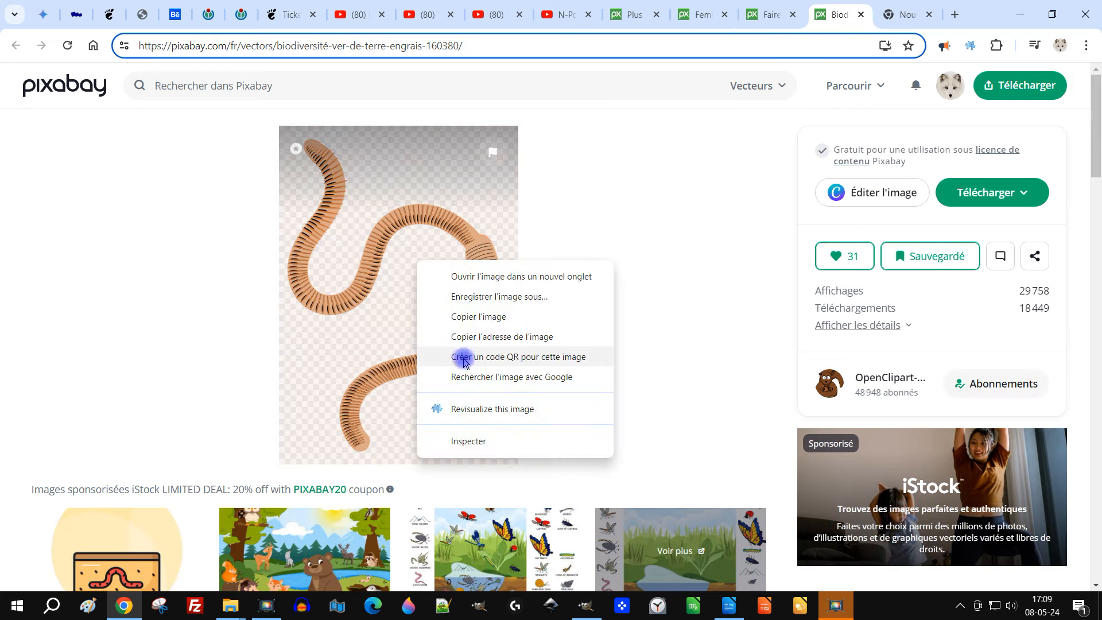
pyautogui.click(488, 319)
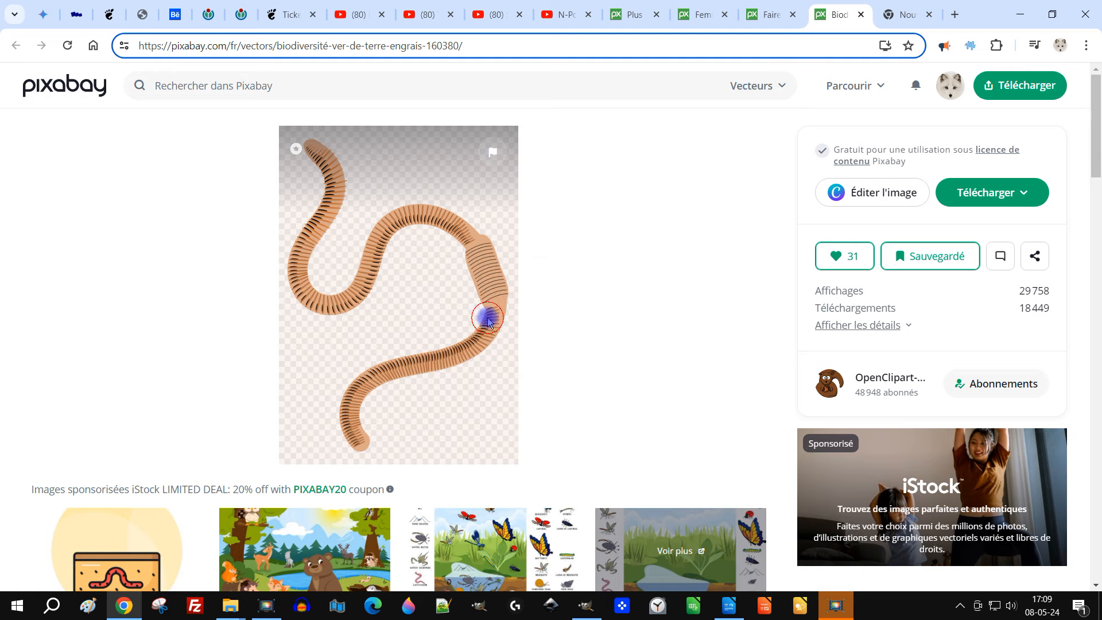
# Step: Switch to GIMP and paste the copied earthworm picture as a new image
pyautogui.click(583, 607)
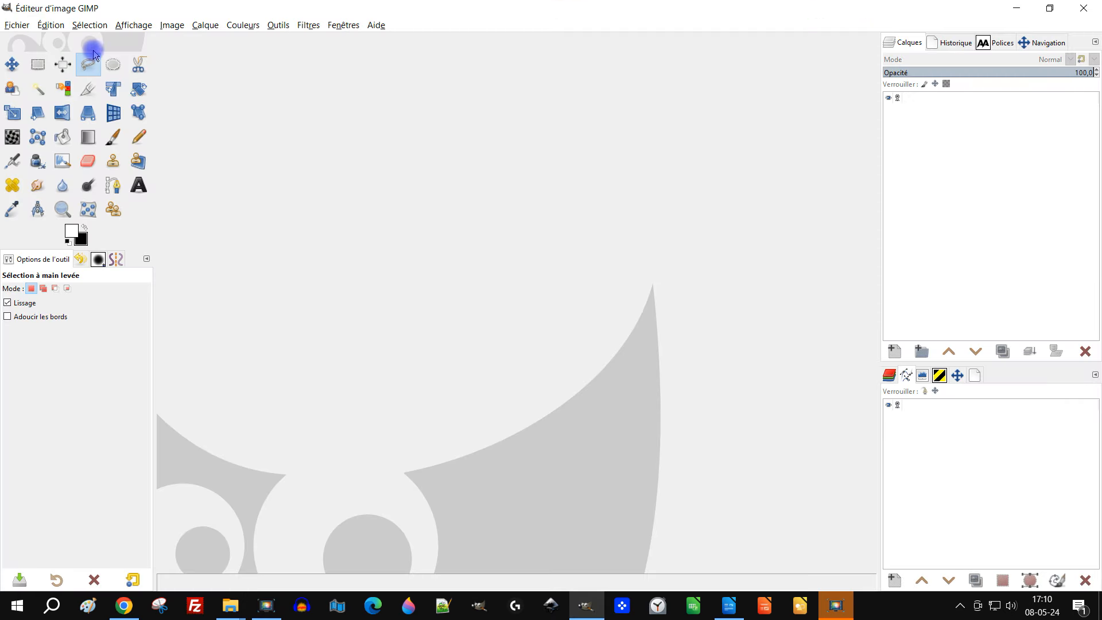
pyautogui.click(57, 27)
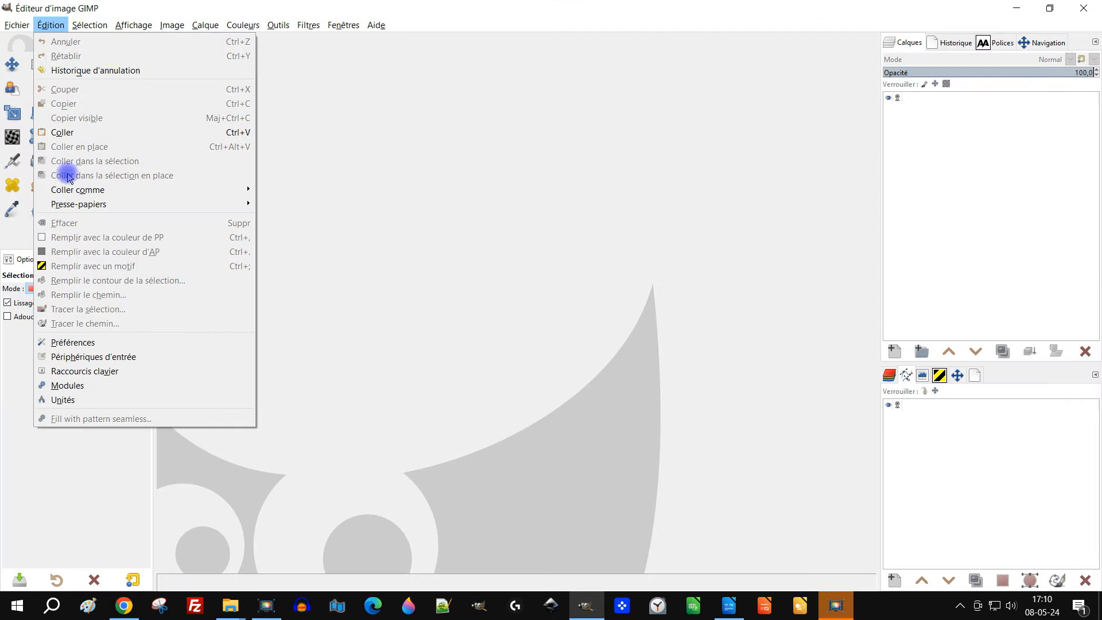
pyautogui.click(123, 138)
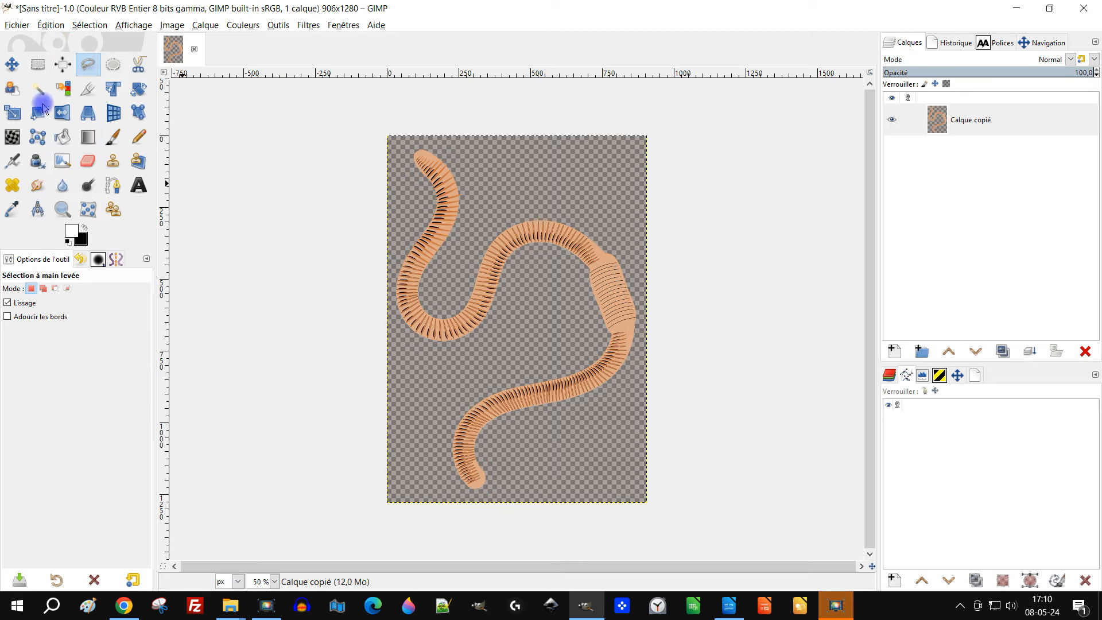
# Step: Select the background around the earthworm with Fuzzy Select, clear it to transparency and remove the selection
pyautogui.click(38, 92)
pyautogui.moveTo(539, 167); pyautogui.dragTo(539, 167)
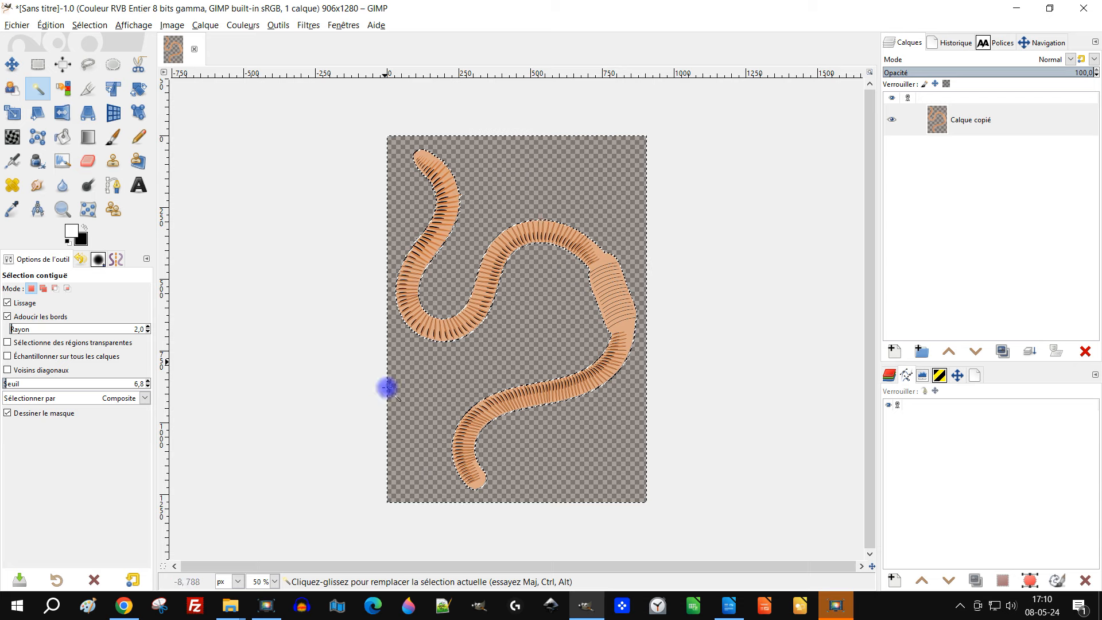
pyautogui.click(51, 24)
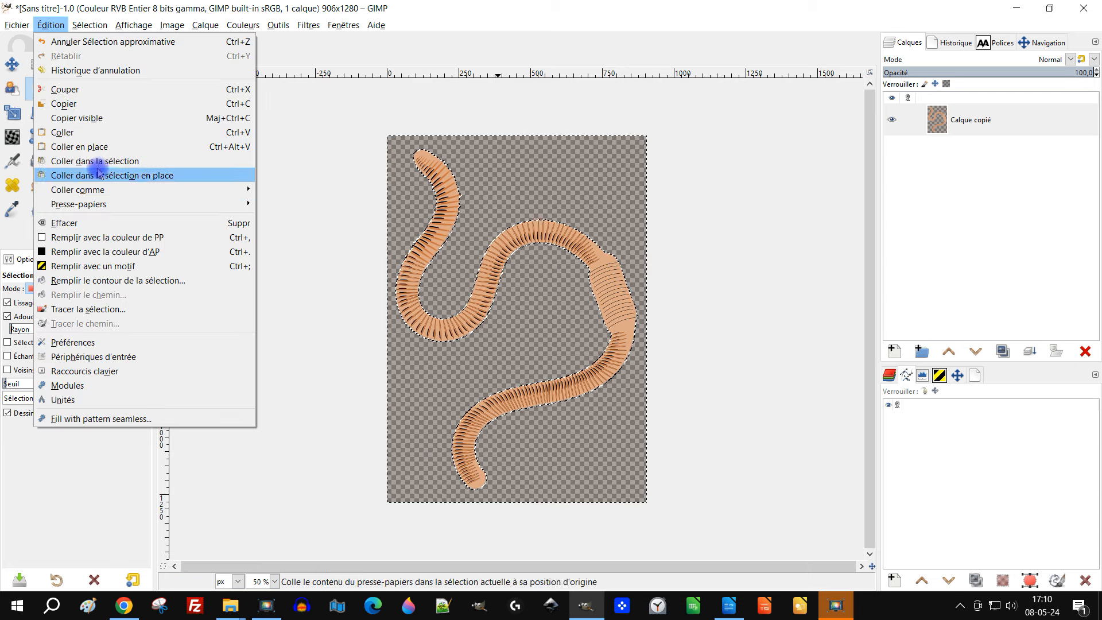
pyautogui.click(54, 220)
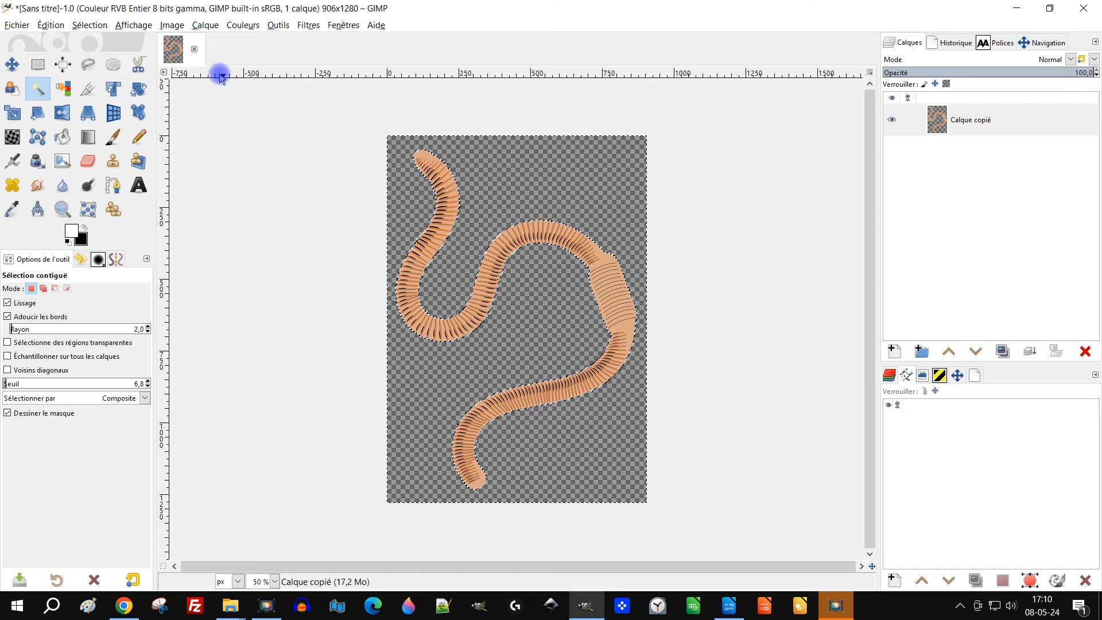
pyautogui.click(90, 25)
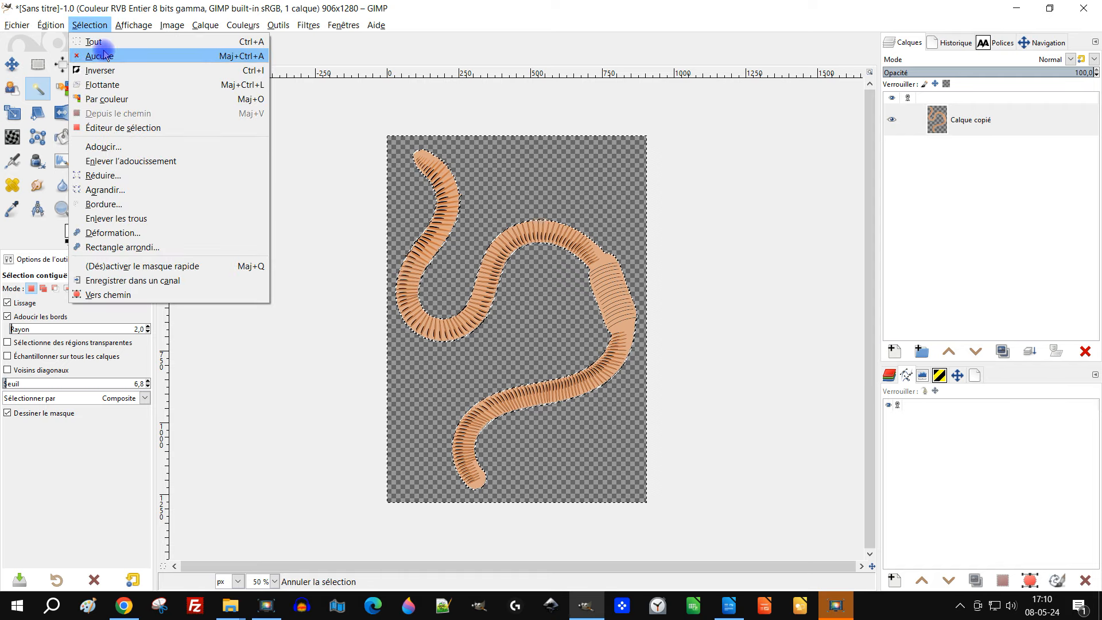
pyautogui.click(104, 55)
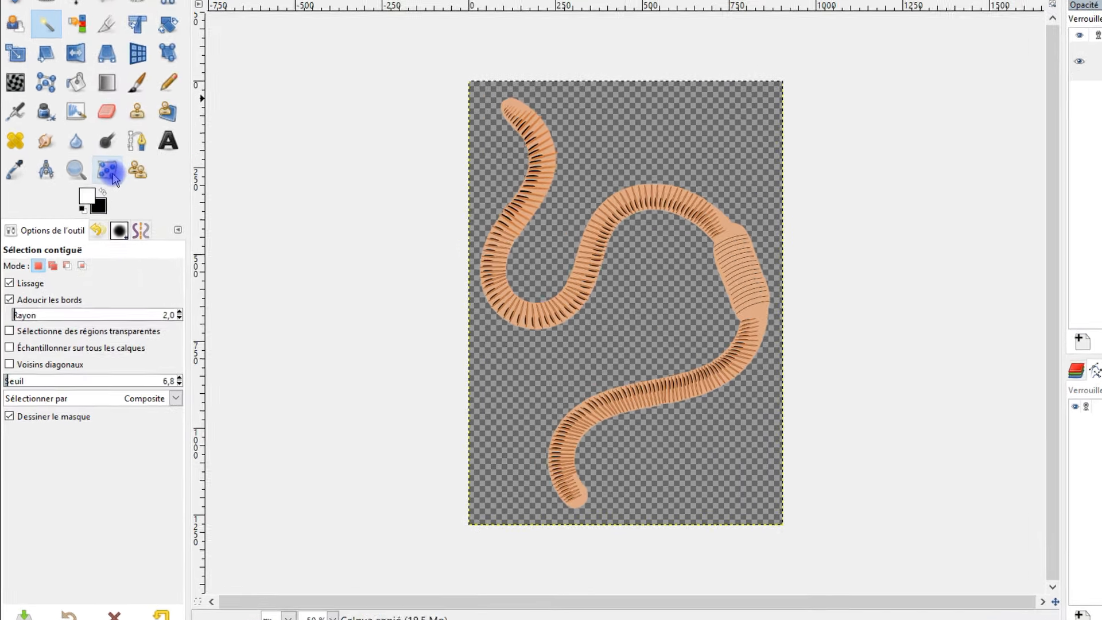
# Step: Start an N-Point Deformation on the worm, place control points on its lower end and lower bend, and pull the lower end outward to the left
pyautogui.click(108, 170)
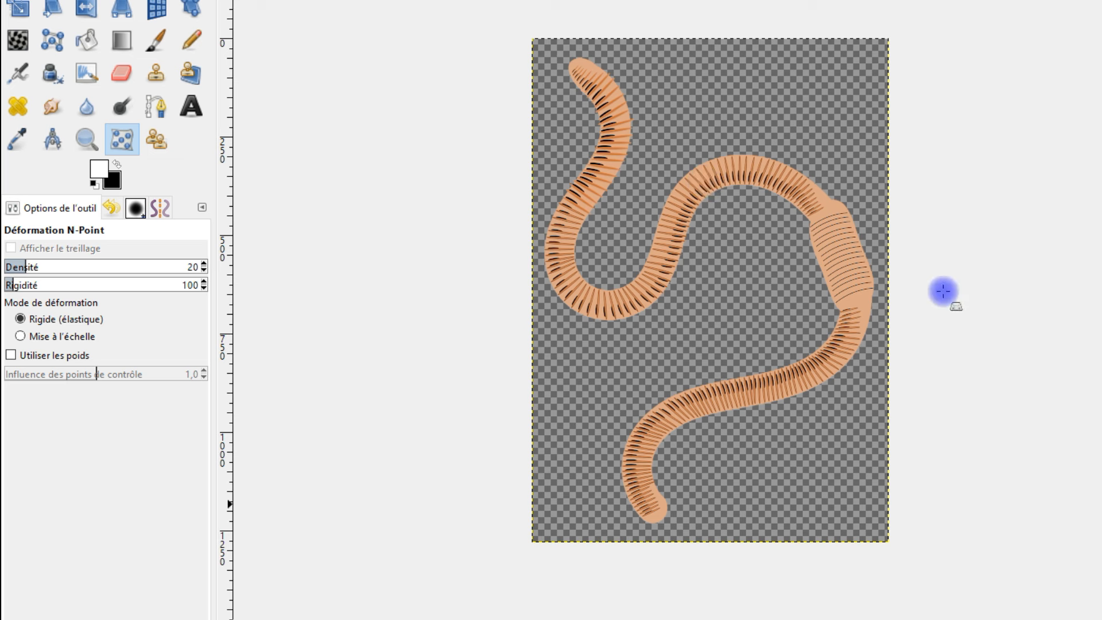
pyautogui.click(943, 291)
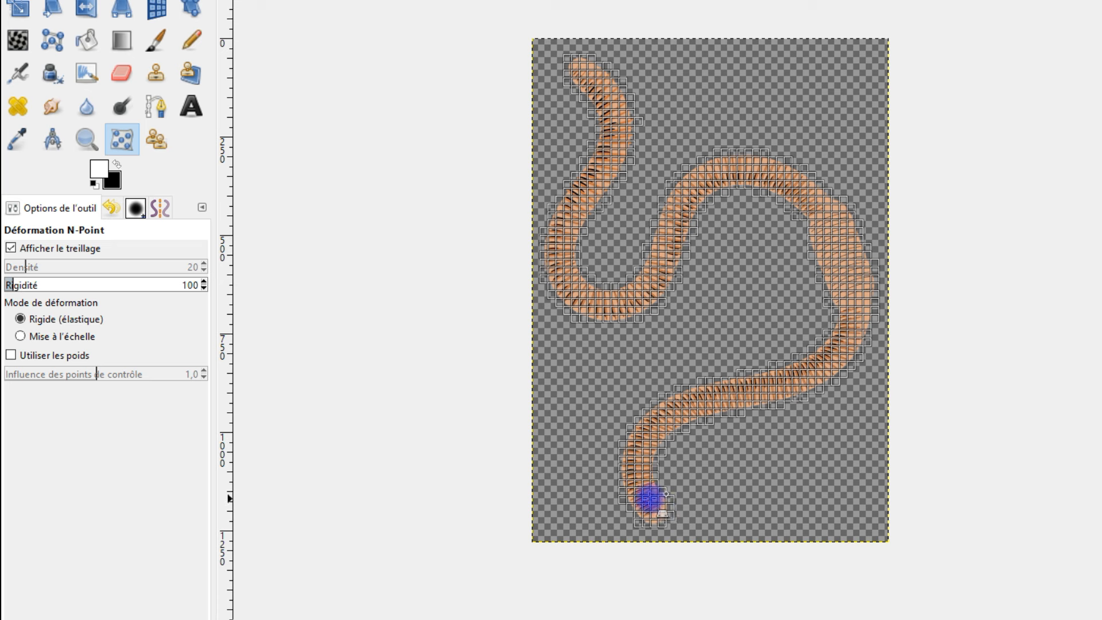
pyautogui.click(649, 496)
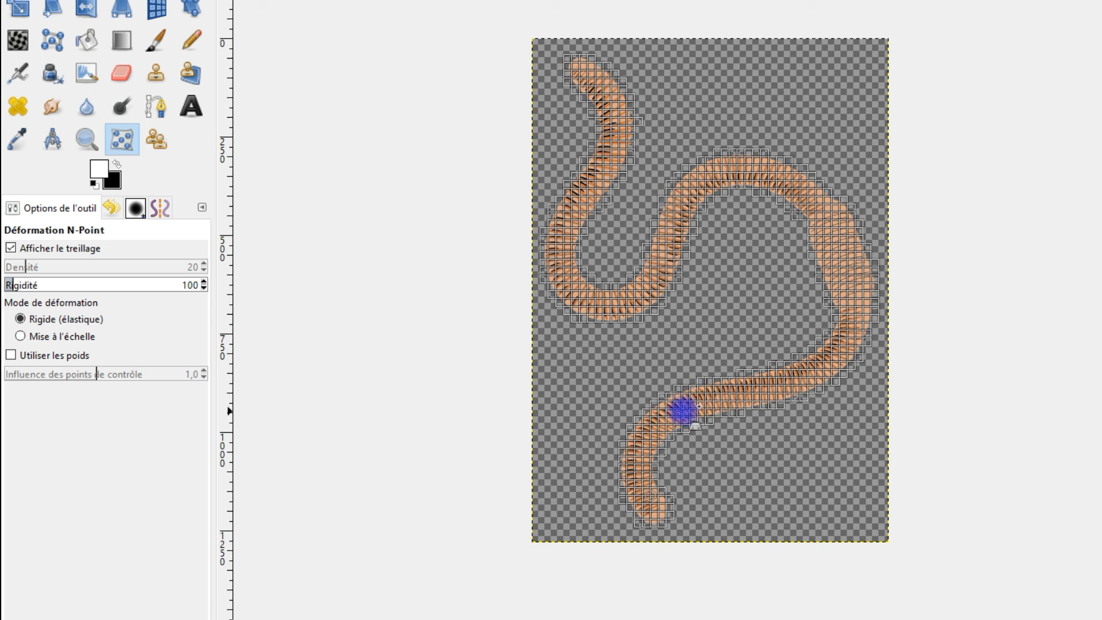
pyautogui.click(682, 410)
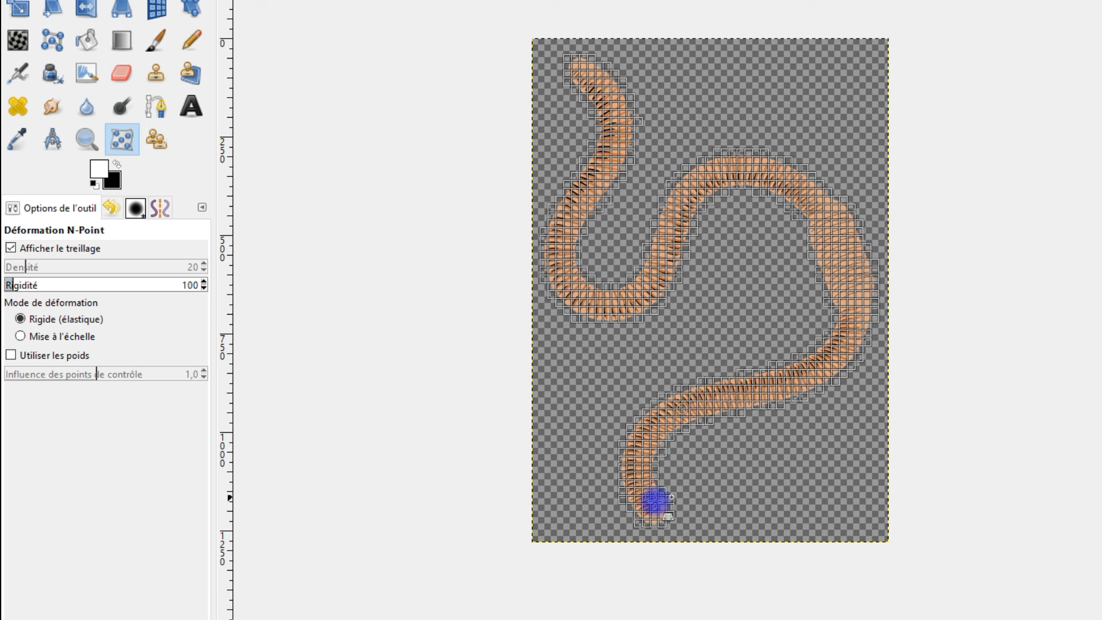
pyautogui.moveTo(650, 495); pyautogui.dragTo(587, 511)
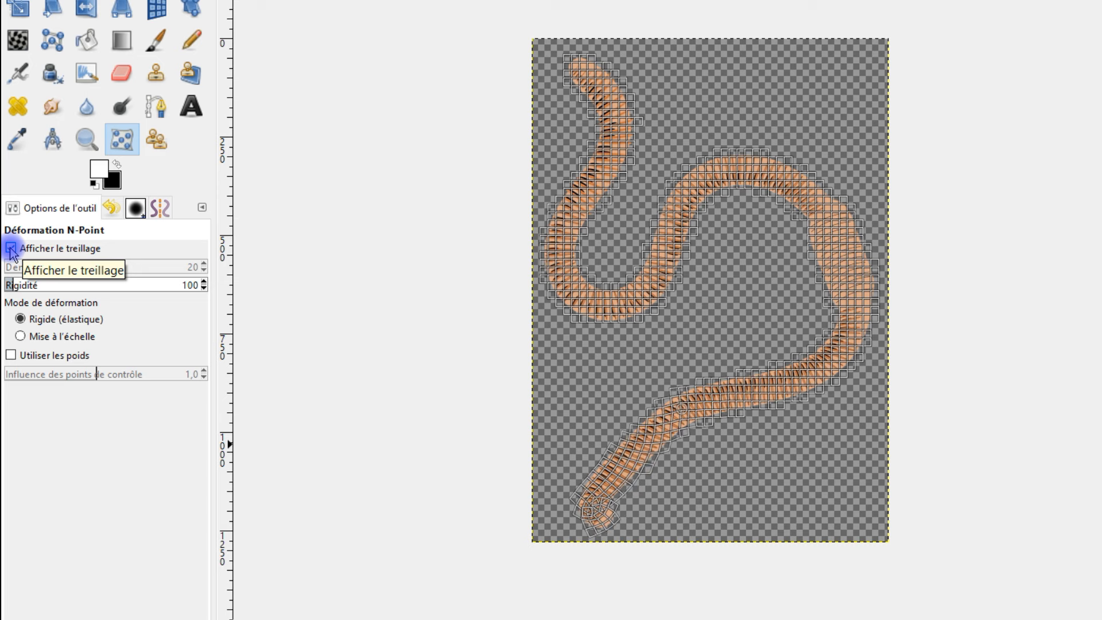
# Step: Hide the deformation mesh, add a control point on the worm's lower right curve, shift the lower bend slightly downward and apply the deformation
pyautogui.click(11, 249)
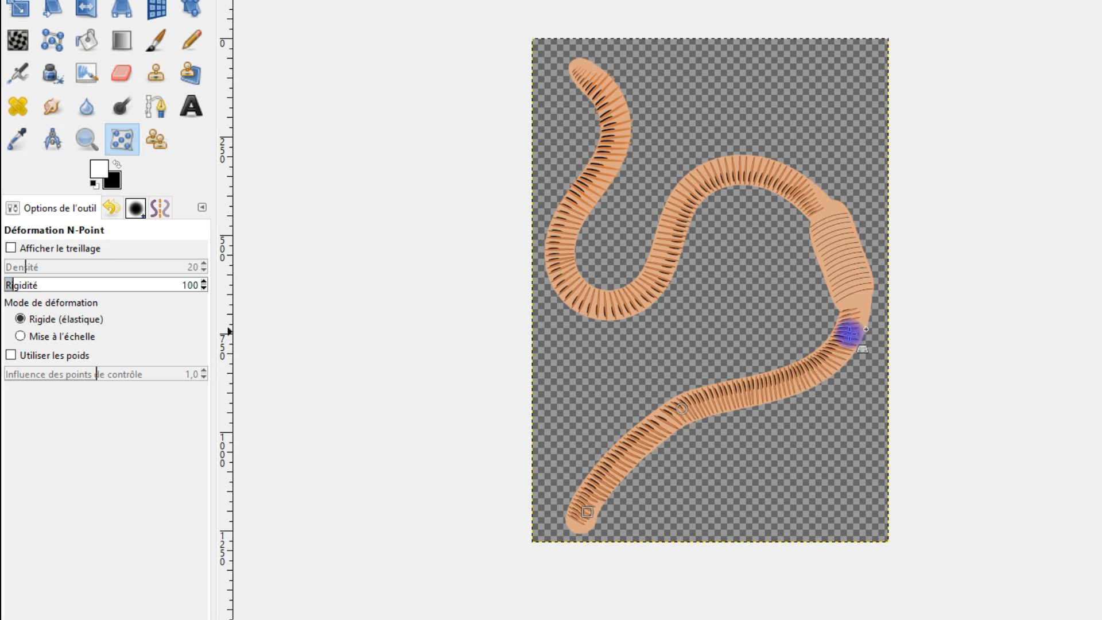
pyautogui.click(814, 369)
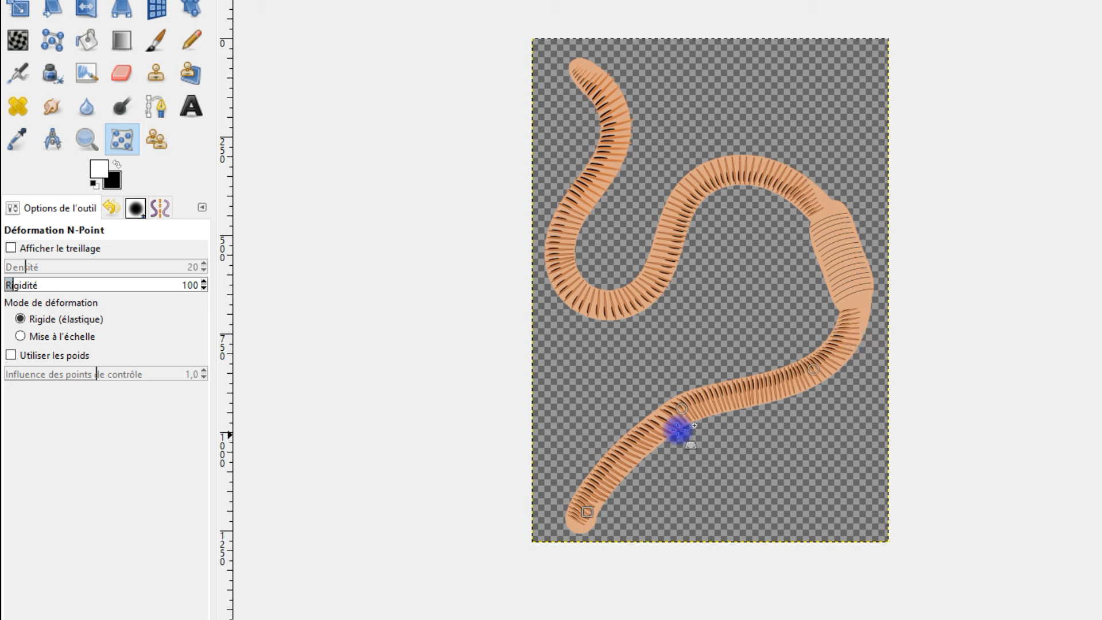
pyautogui.moveTo(683, 409); pyautogui.dragTo(691, 426)
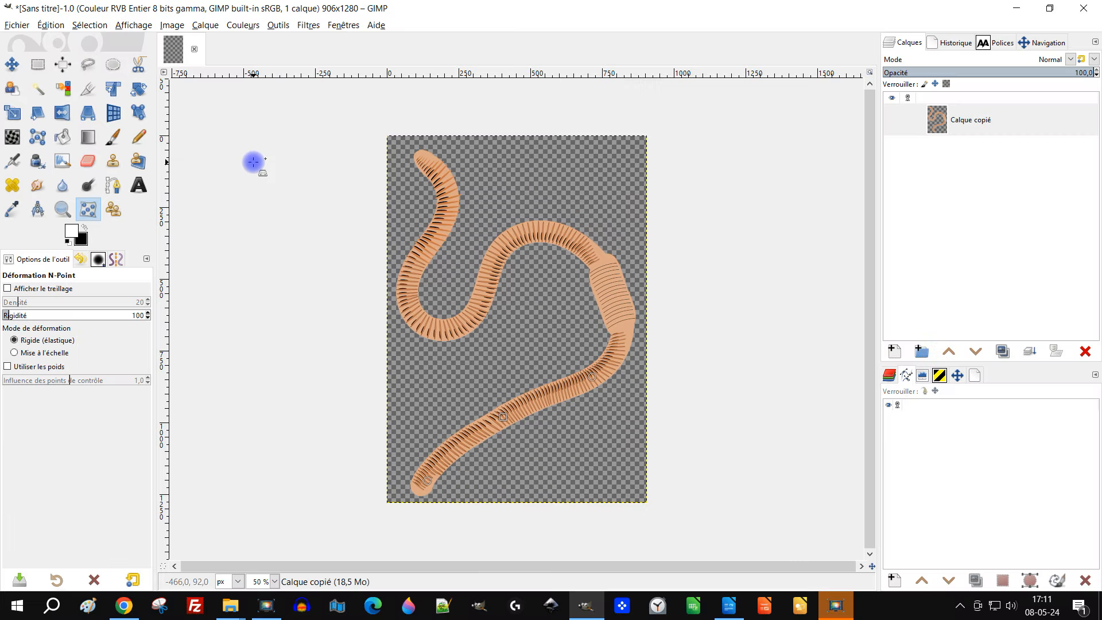
pyautogui.press('space')
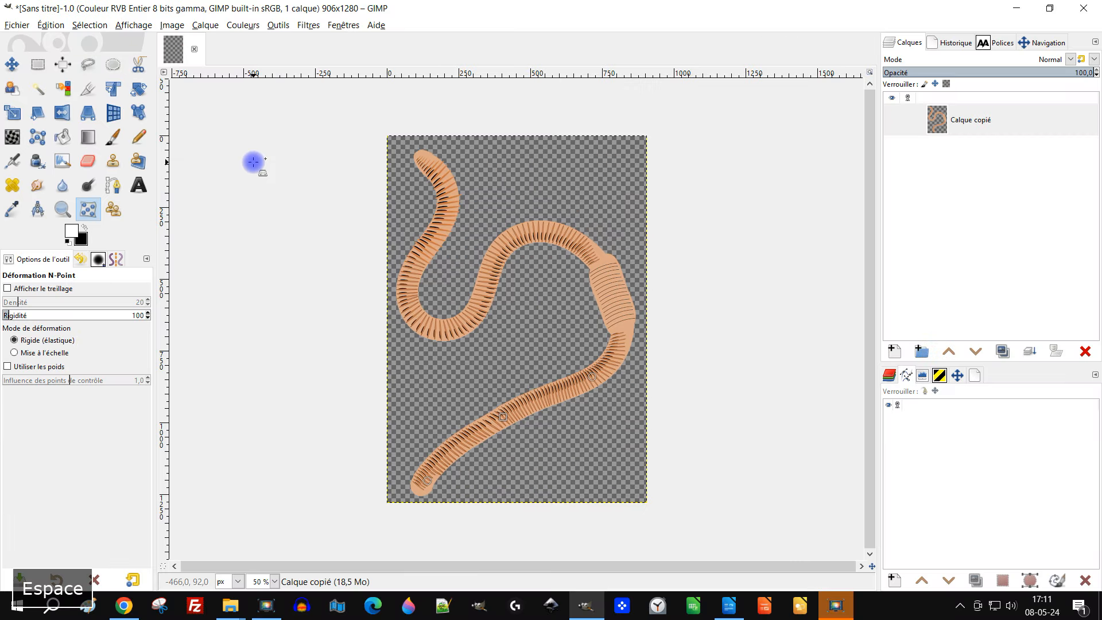
pyautogui.press('Return')
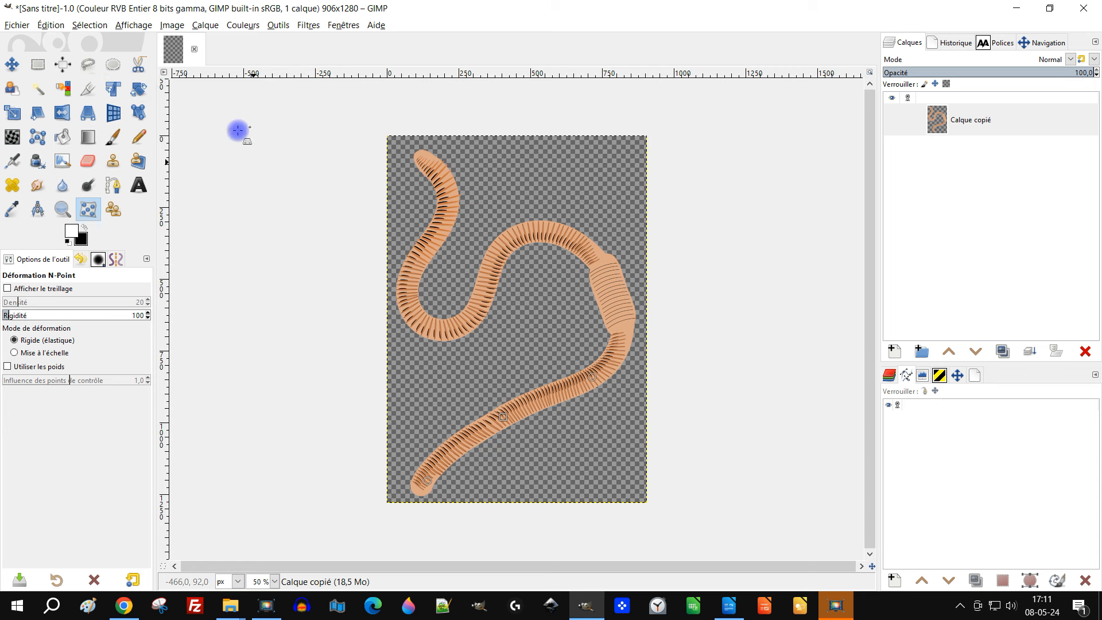
# Step: Copy the Pixabay photo of the woman with joined hands and paste it into GIMP as a new image
pyautogui.click(398, 269)
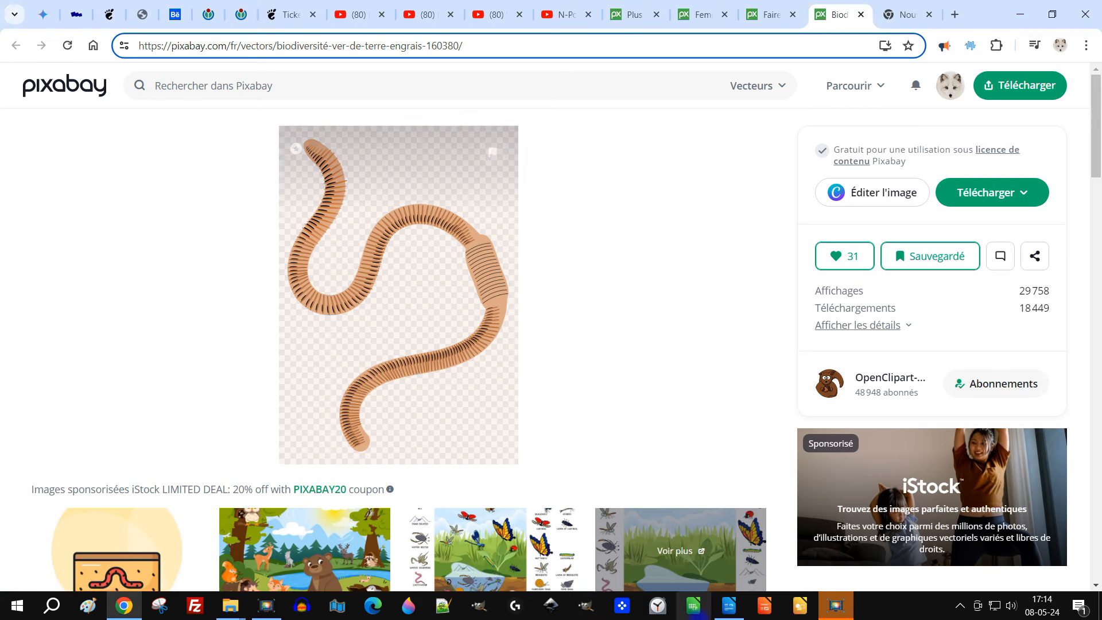
pyautogui.click(480, 609)
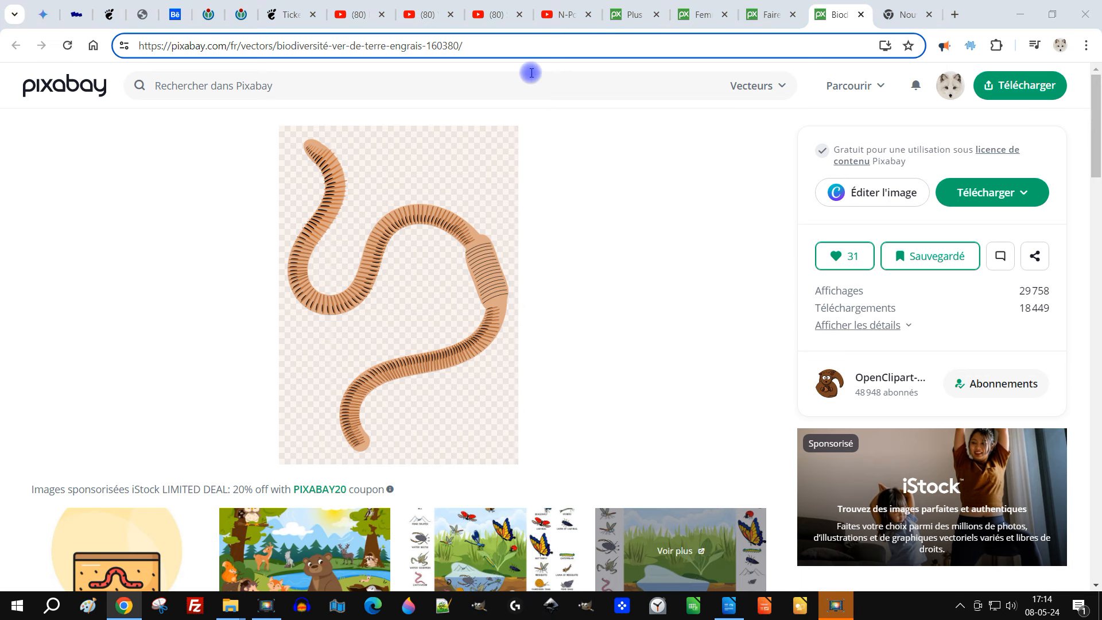
pyautogui.click(769, 16)
pyautogui.click(700, 15)
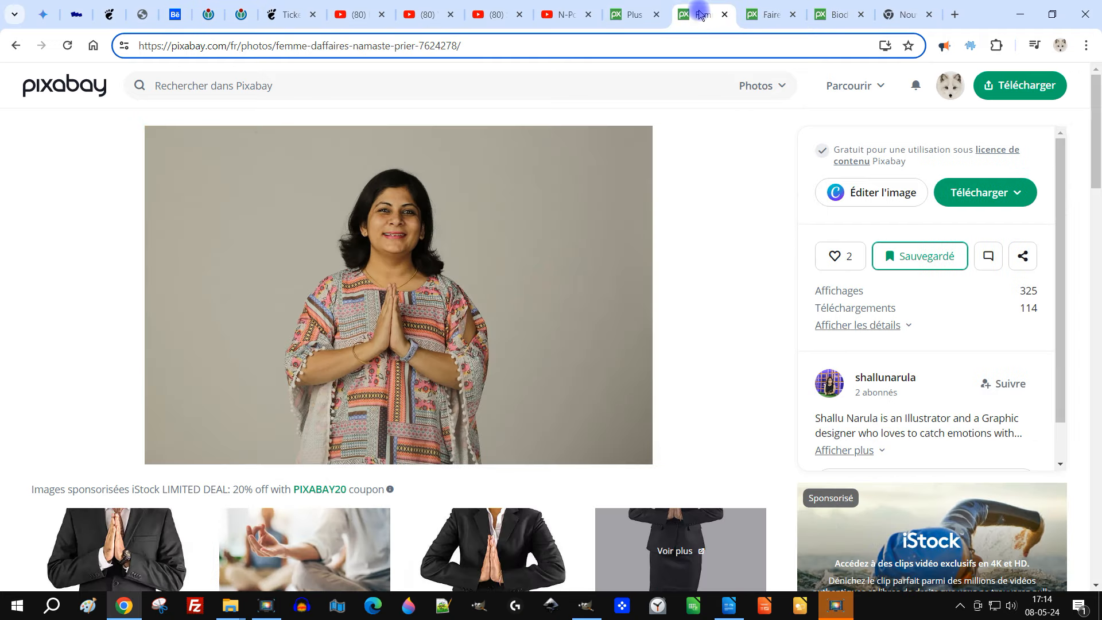
pyautogui.rightClick(367, 244)
pyautogui.click(453, 312)
pyautogui.click(591, 607)
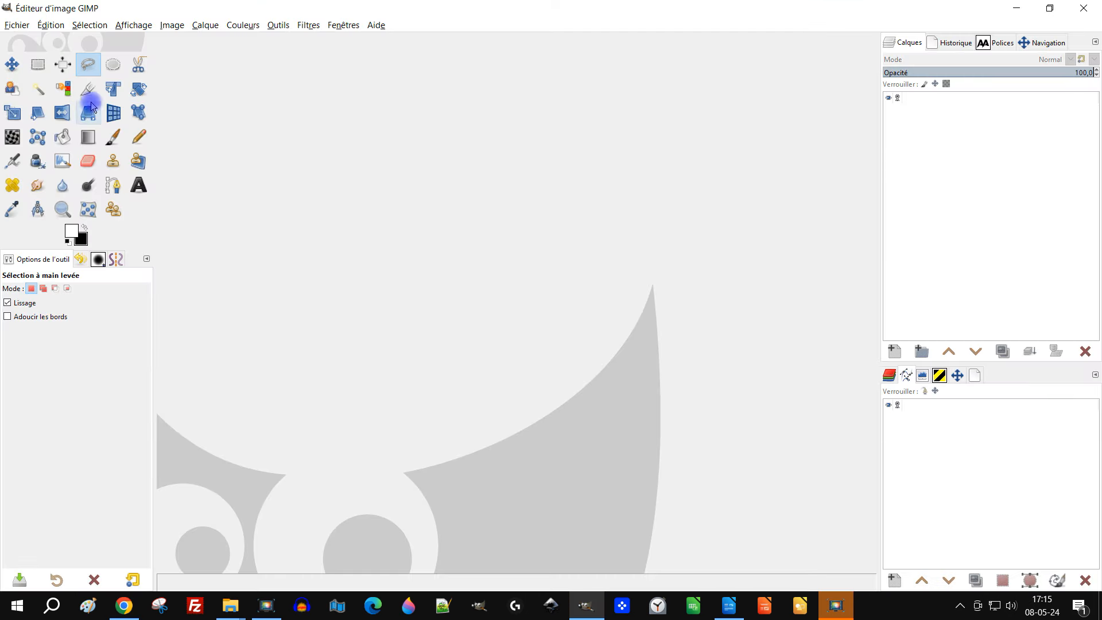
pyautogui.click(51, 24)
pyautogui.click(132, 130)
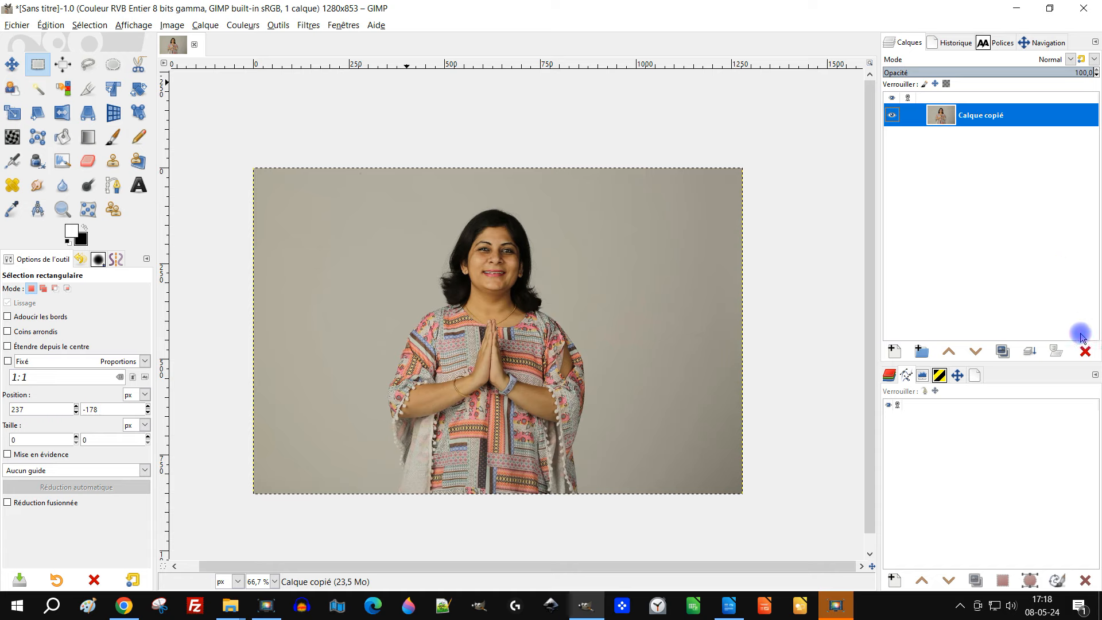
# Step: Delete the woman's layer and paste the go-kart photo copied from its Pixabay page in its place
pyautogui.click(1084, 350)
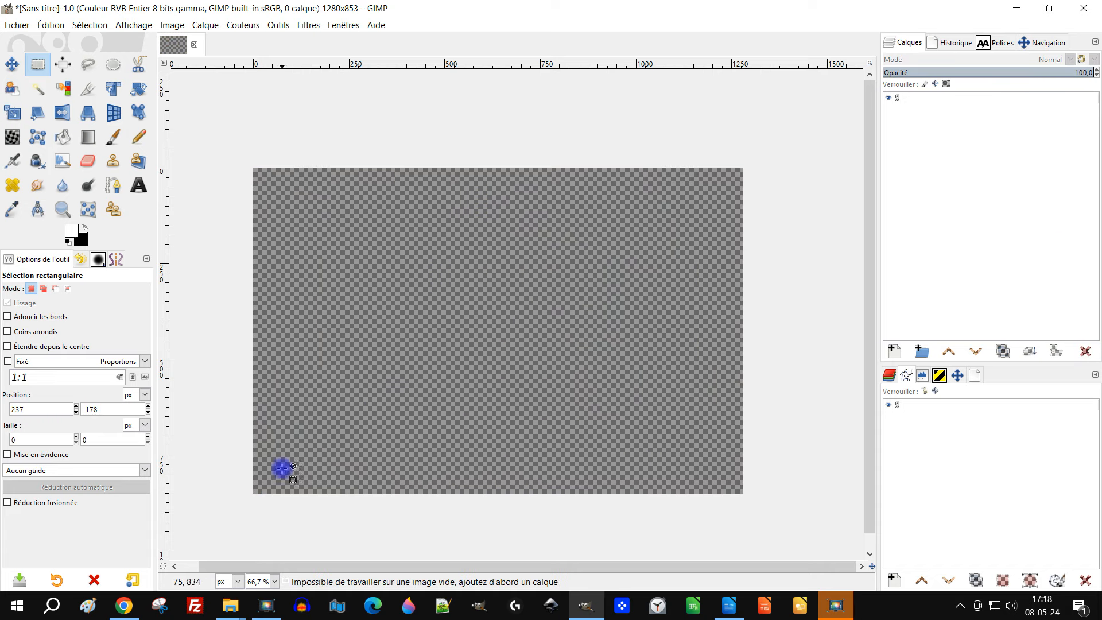
pyautogui.click(124, 606)
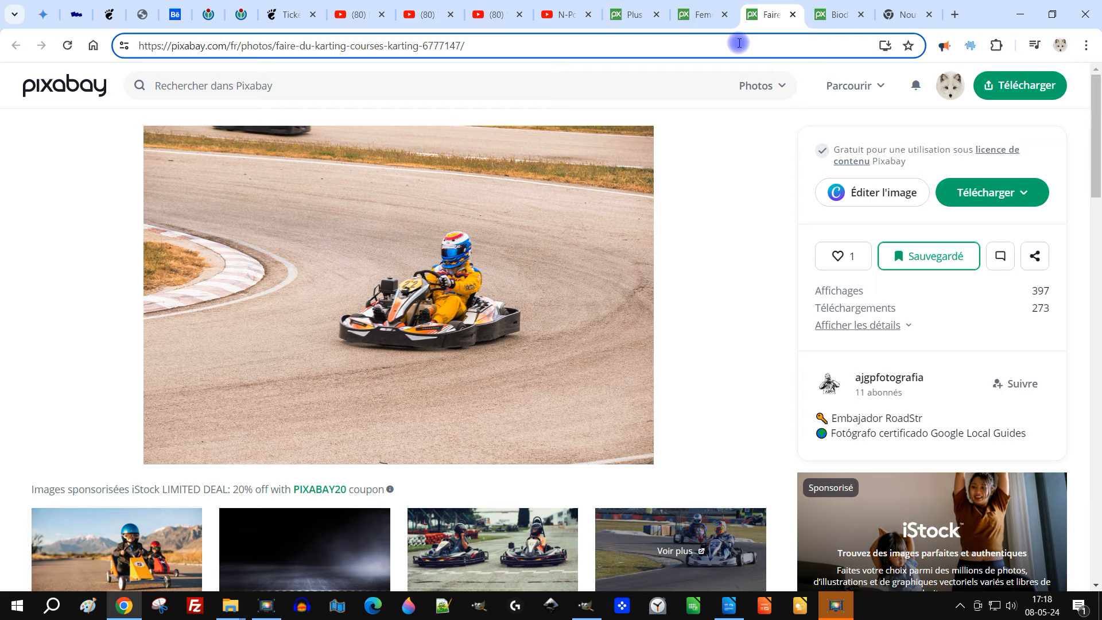
pyautogui.rightClick(508, 244)
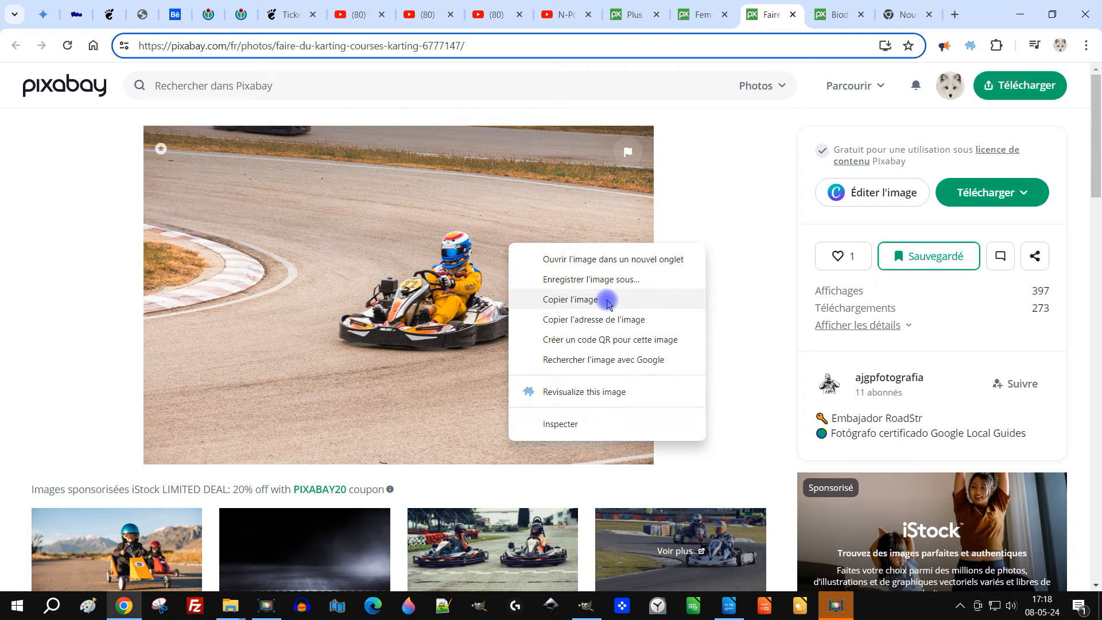
pyautogui.click(608, 303)
pyautogui.click(585, 606)
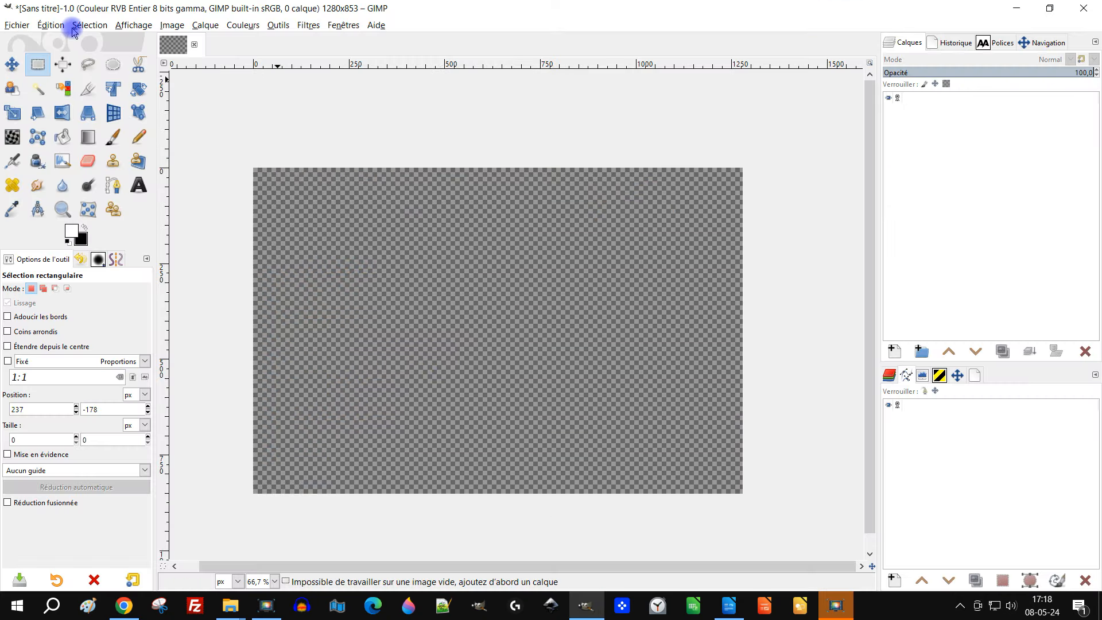
pyautogui.click(50, 24)
pyautogui.click(75, 131)
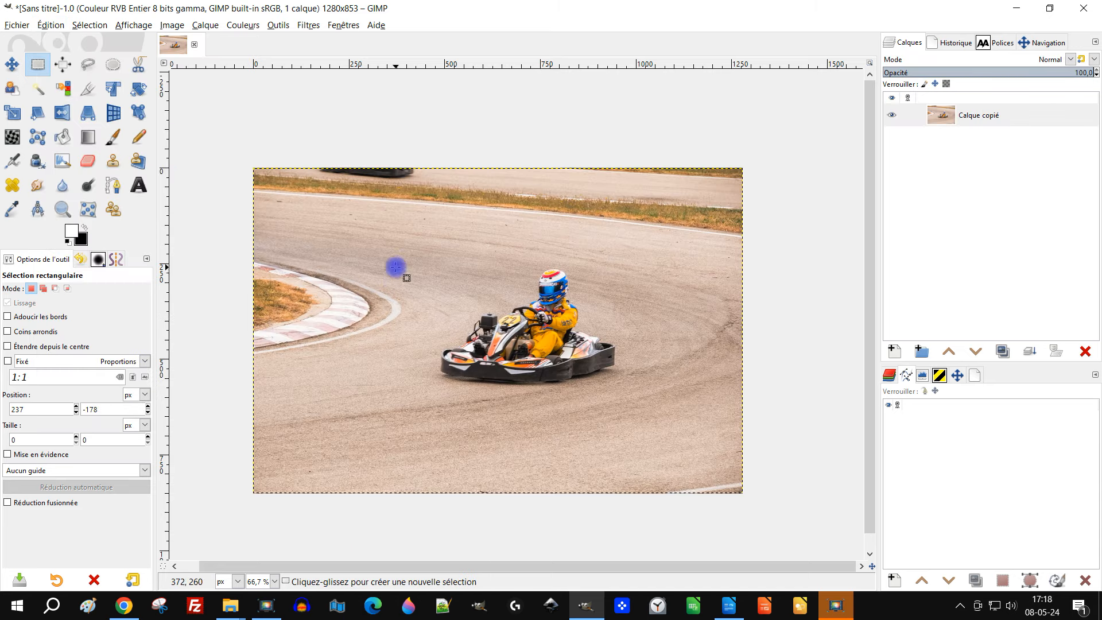
# Step: Copy the Pixabay photo of the woman with joined hands and paste it as a new layer above the go-kart photo
pyautogui.click(123, 605)
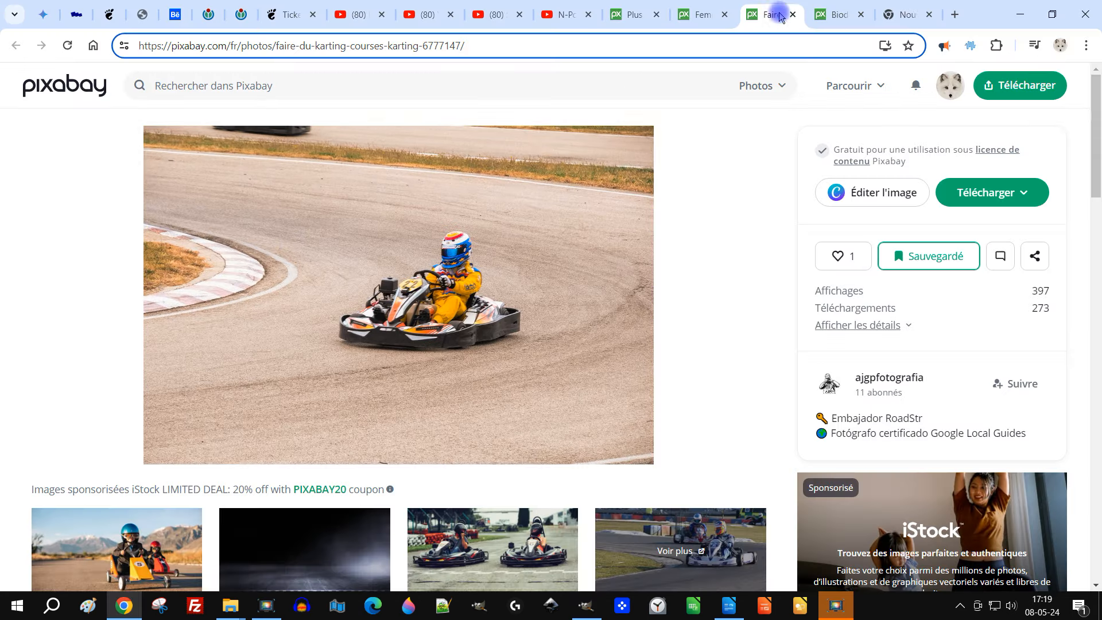
pyautogui.click(832, 14)
pyautogui.click(699, 14)
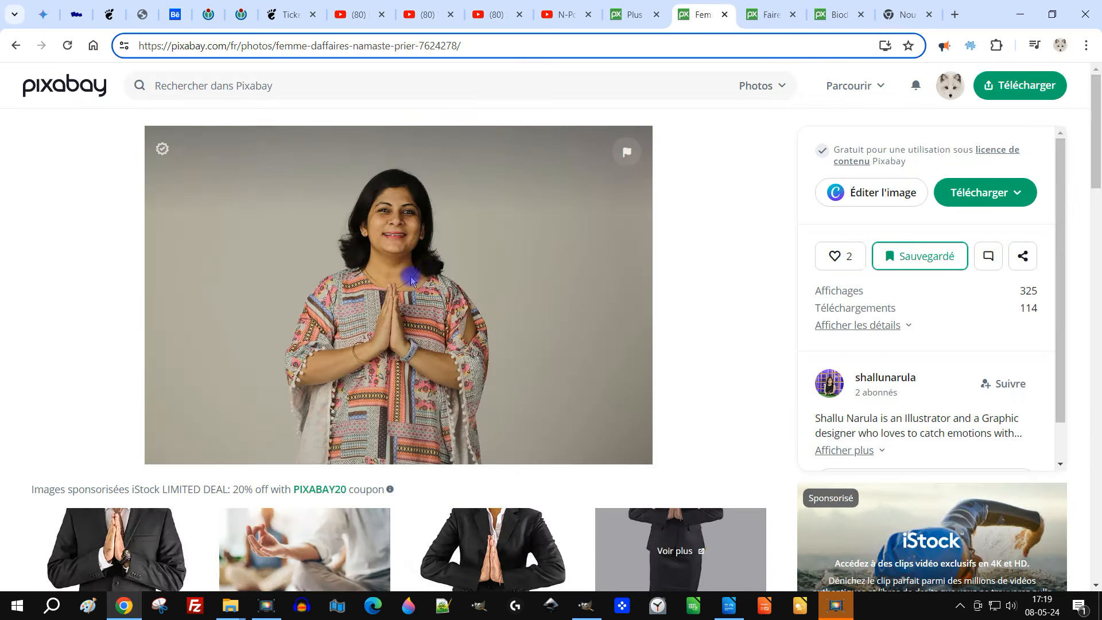
pyautogui.rightClick(385, 291)
pyautogui.click(463, 352)
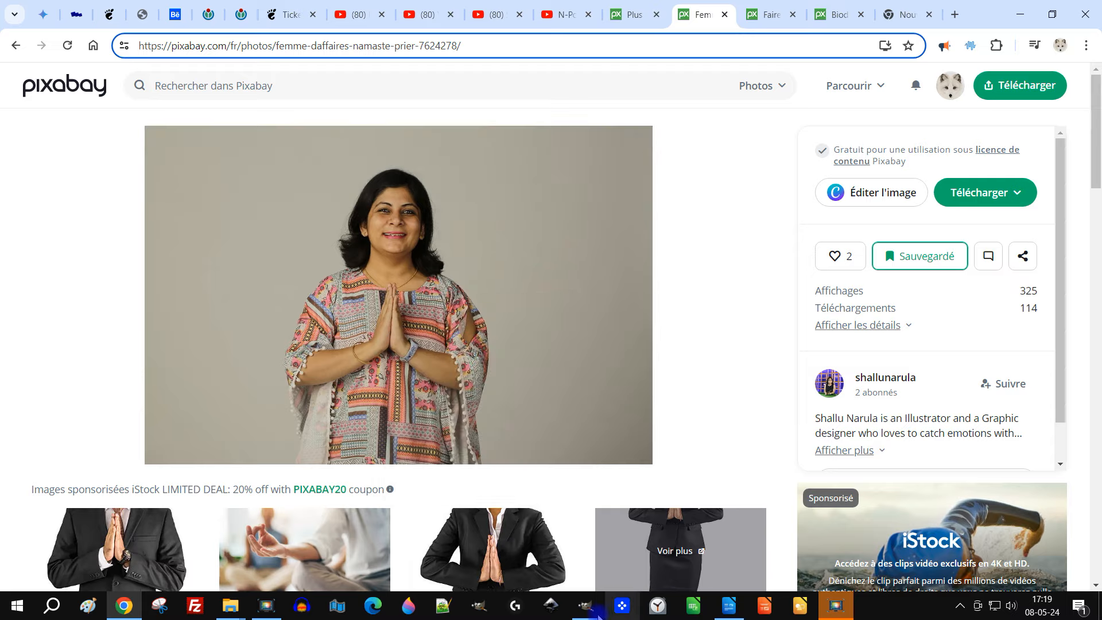
pyautogui.click(586, 605)
pyautogui.click(51, 25)
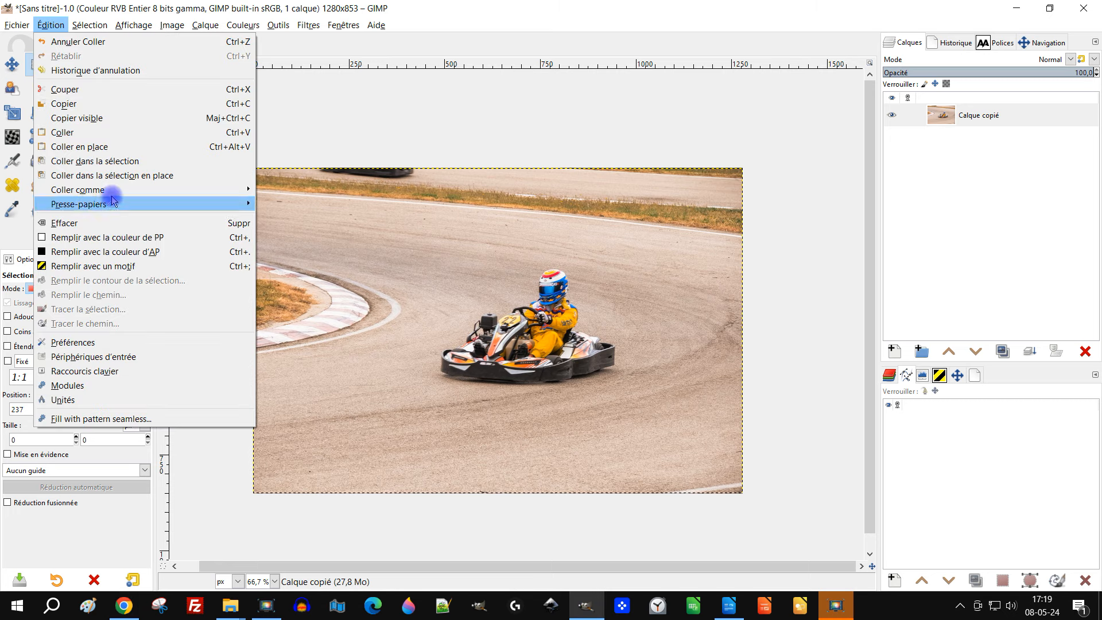
pyautogui.moveTo(166, 189)
pyautogui.click(295, 190)
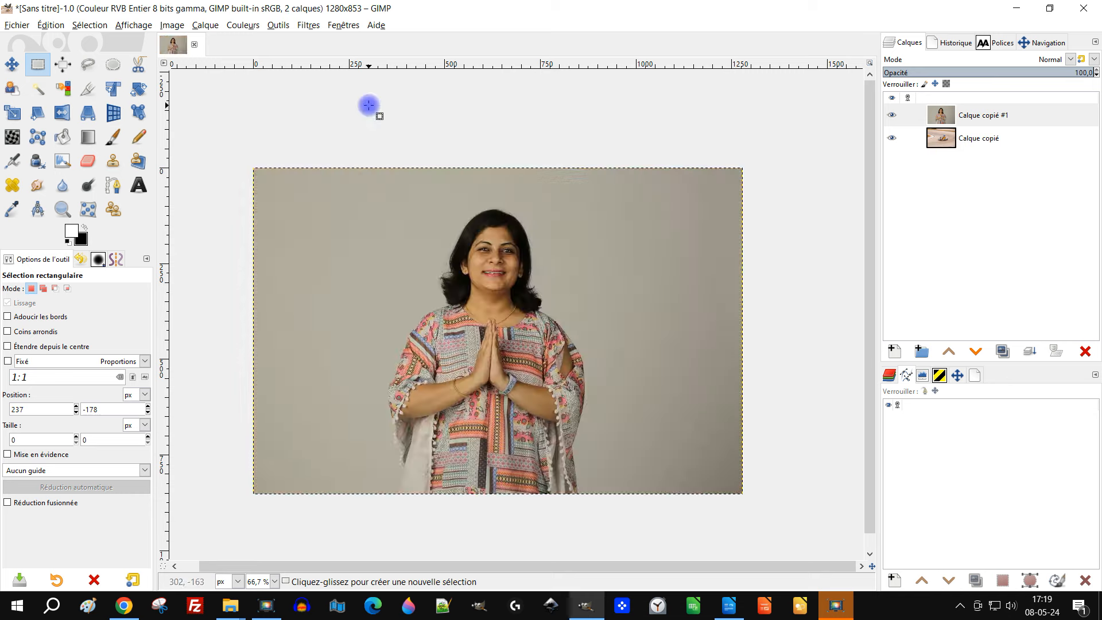
# Step: Scale the woman's layer to about 642 x 428 px and place it at the lower left of the go-kart photo
pyautogui.click(13, 117)
pyautogui.click(525, 287)
pyautogui.moveTo(253, 168); pyautogui.dragTo(464, 294)
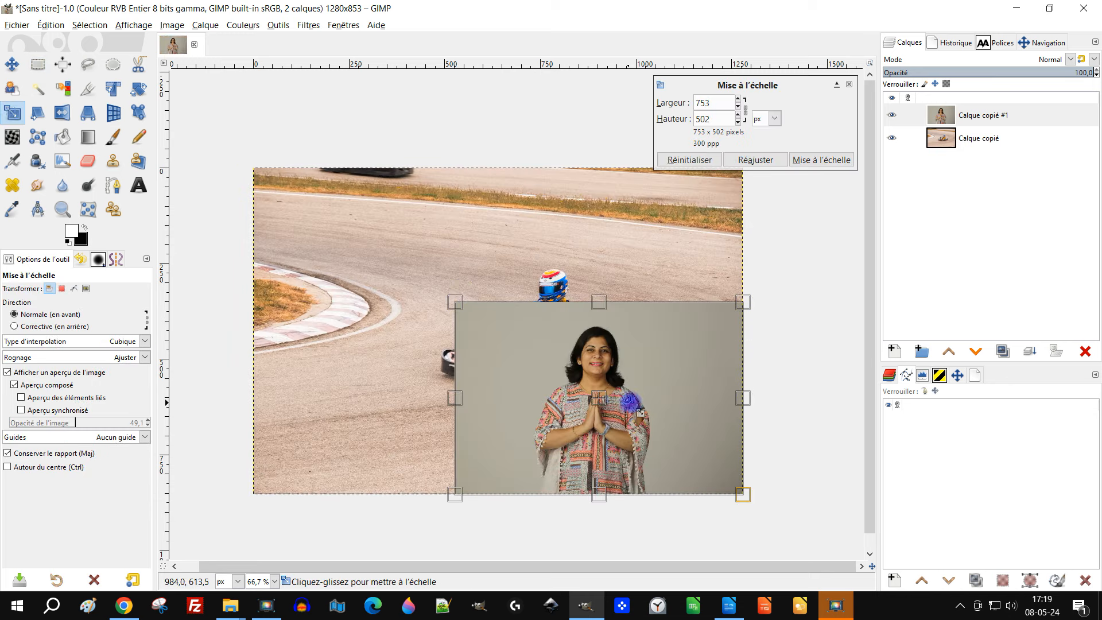
pyautogui.moveTo(599, 398); pyautogui.dragTo(426, 410)
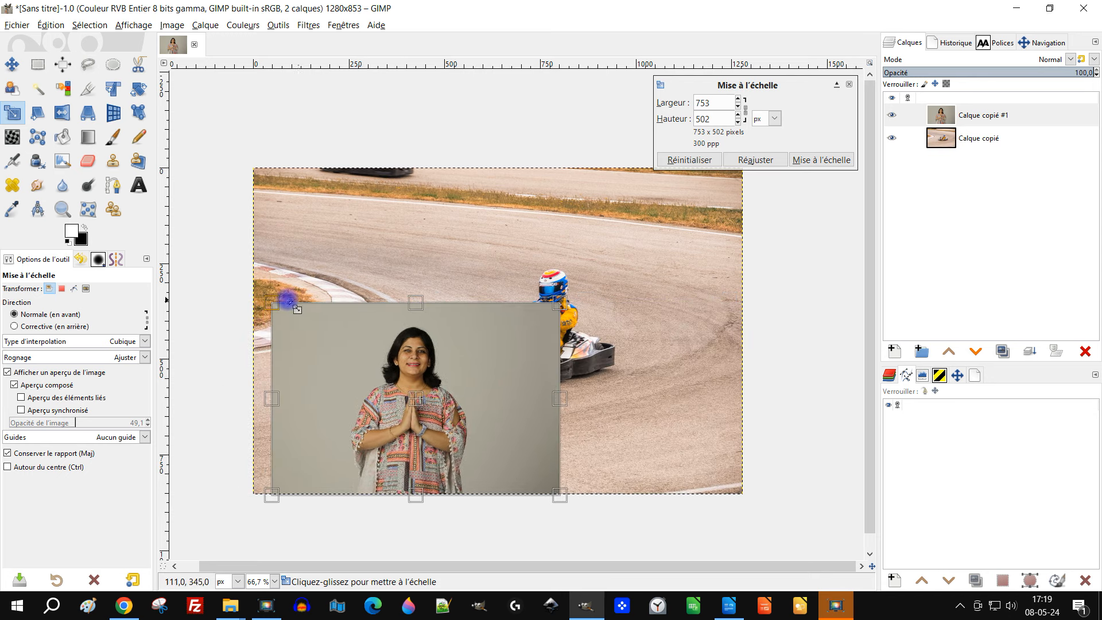
pyautogui.moveTo(275, 301); pyautogui.dragTo(314, 331)
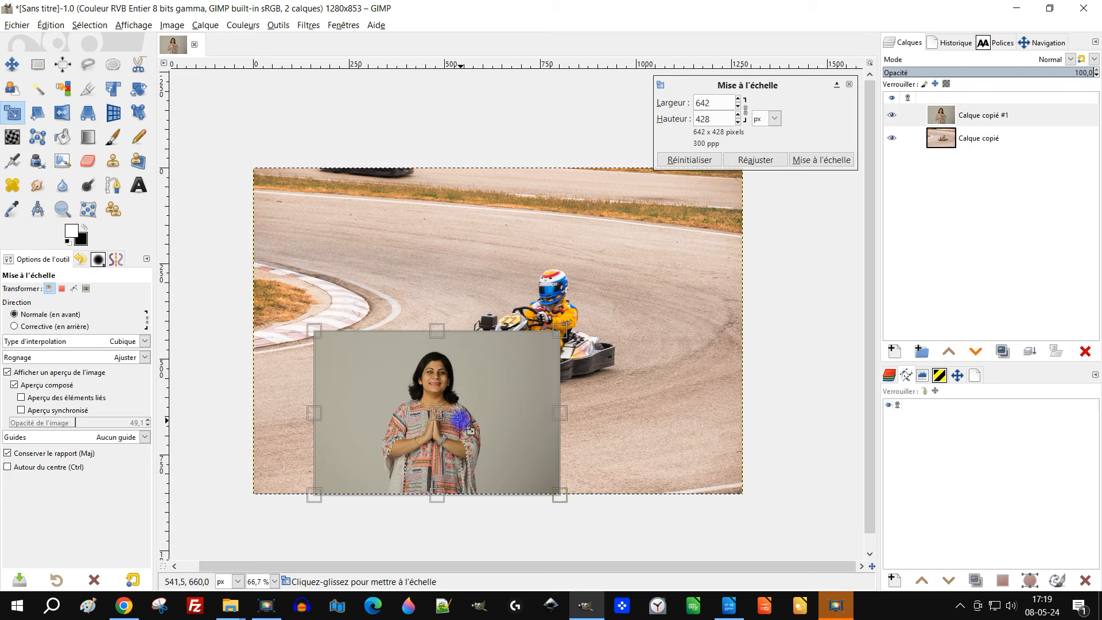
pyautogui.moveTo(448, 421); pyautogui.dragTo(407, 419)
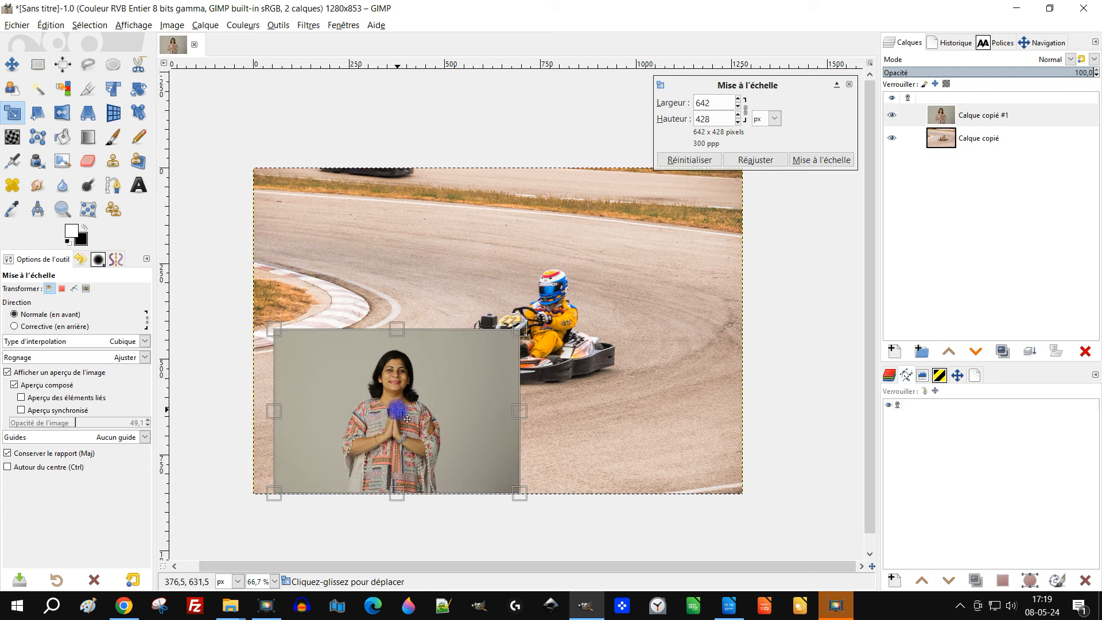
pyautogui.click(822, 160)
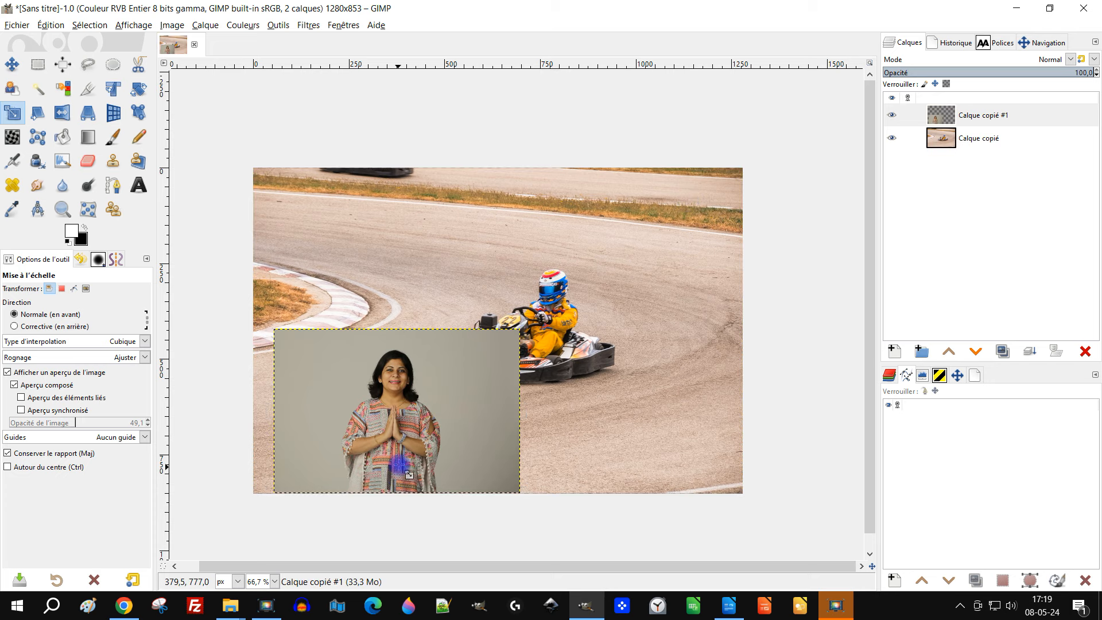
pyautogui.scroll(1, 399, 465)
pyautogui.moveTo(475, 449); pyautogui.dragTo(614, 404)
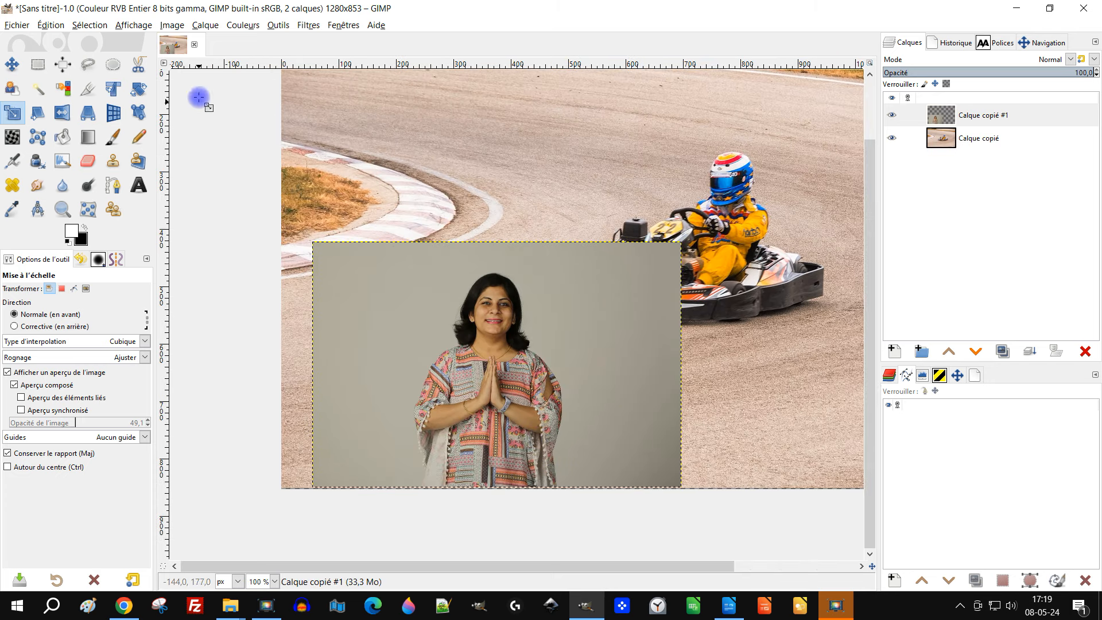
pyautogui.click(87, 64)
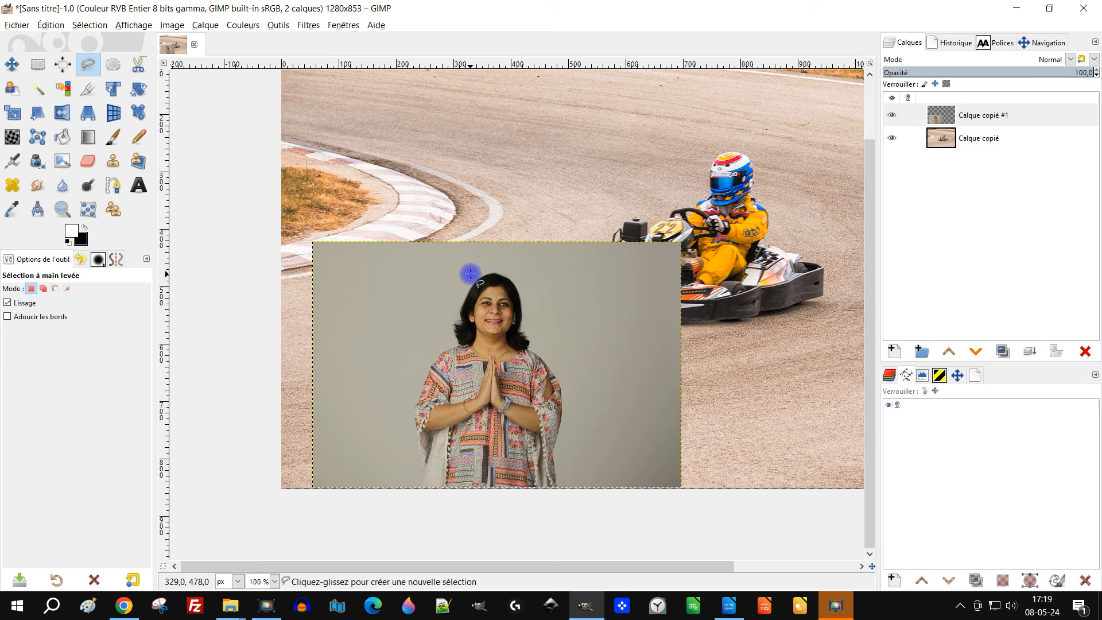
pyautogui.moveTo(472, 274); pyautogui.dragTo(439, 325)
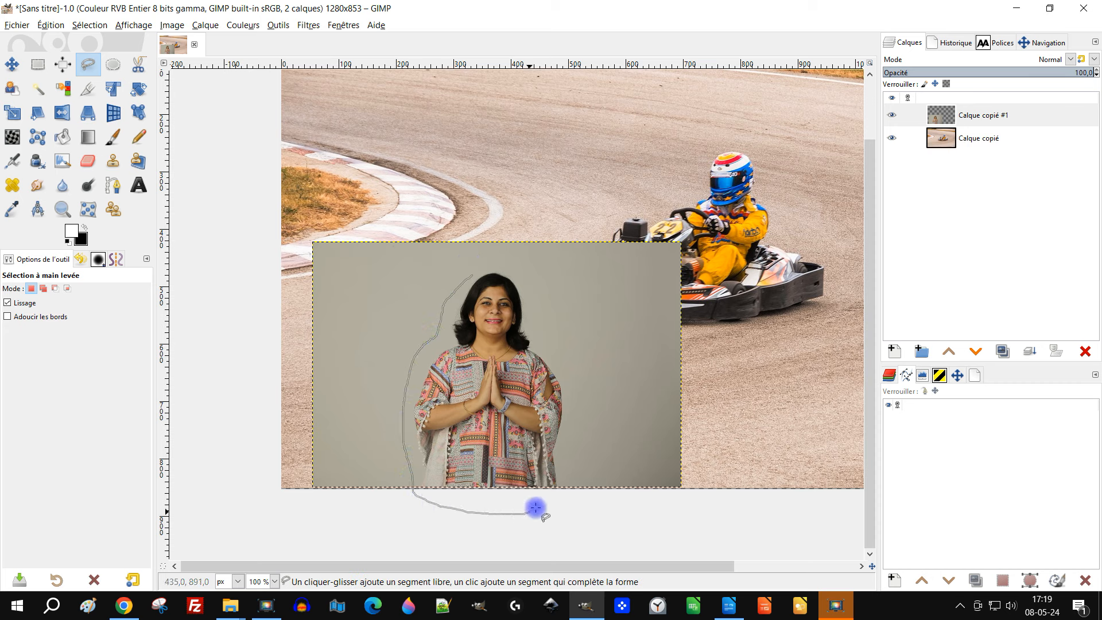
pyautogui.press('Escape')
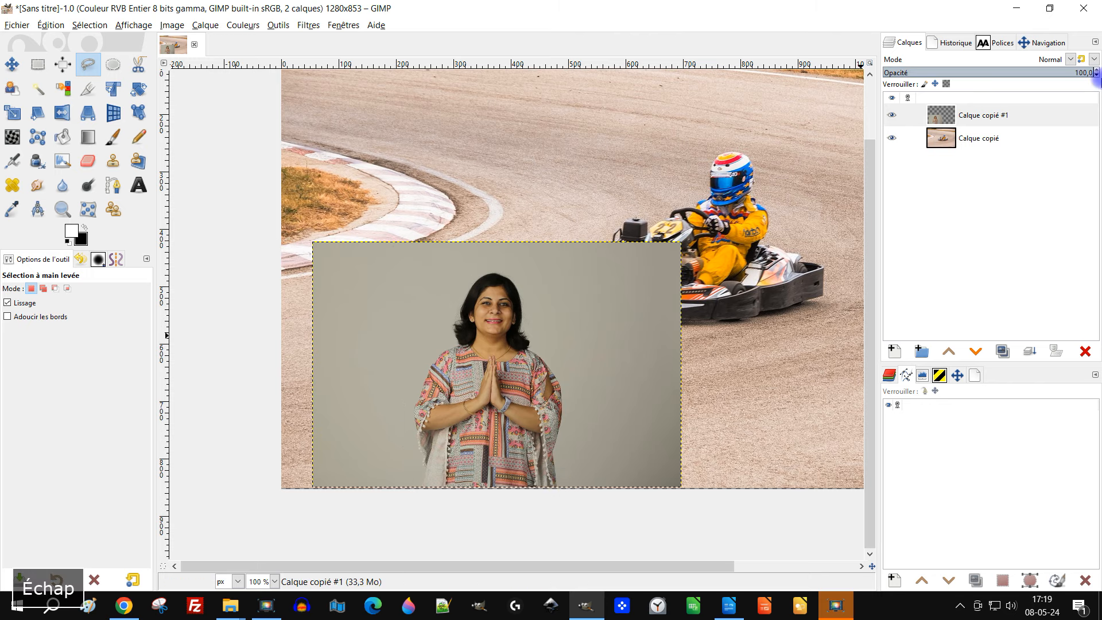
# Step: Expand the boundary of the woman's layer to the full image size
pyautogui.rightClick(922, 113)
pyautogui.click(925, 317)
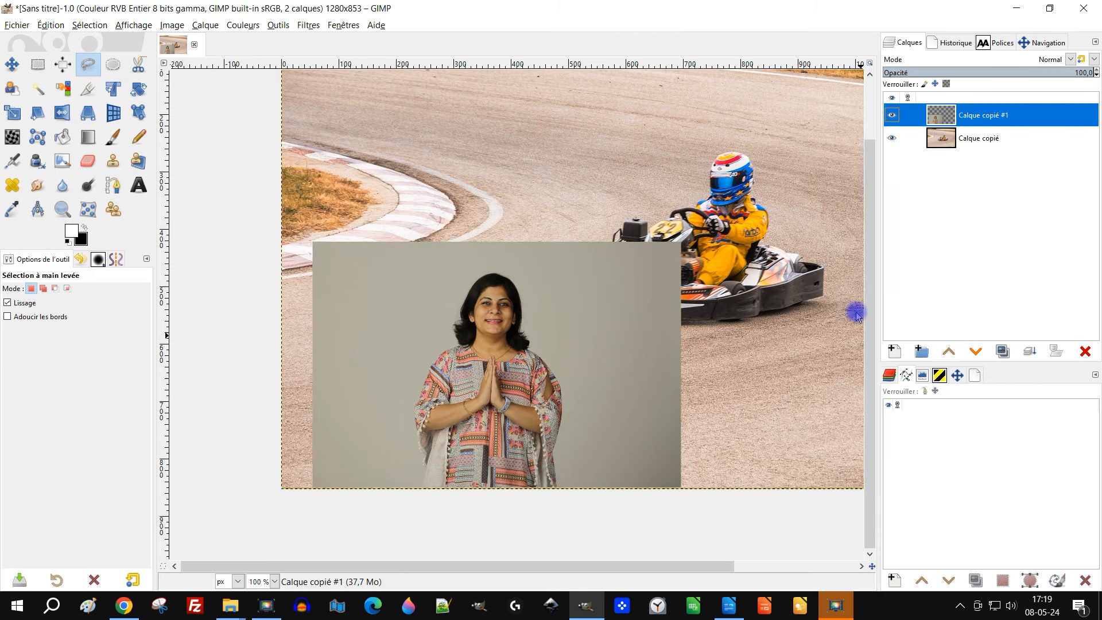
pyautogui.scroll(3, 472, 455)
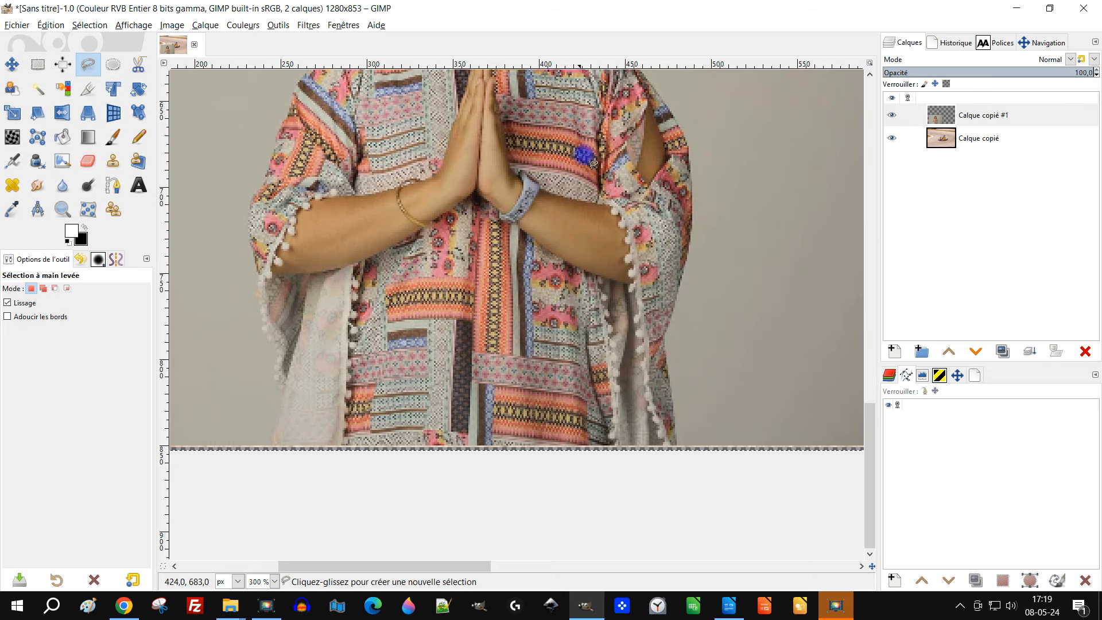
pyautogui.scroll(-5, 246, 197)
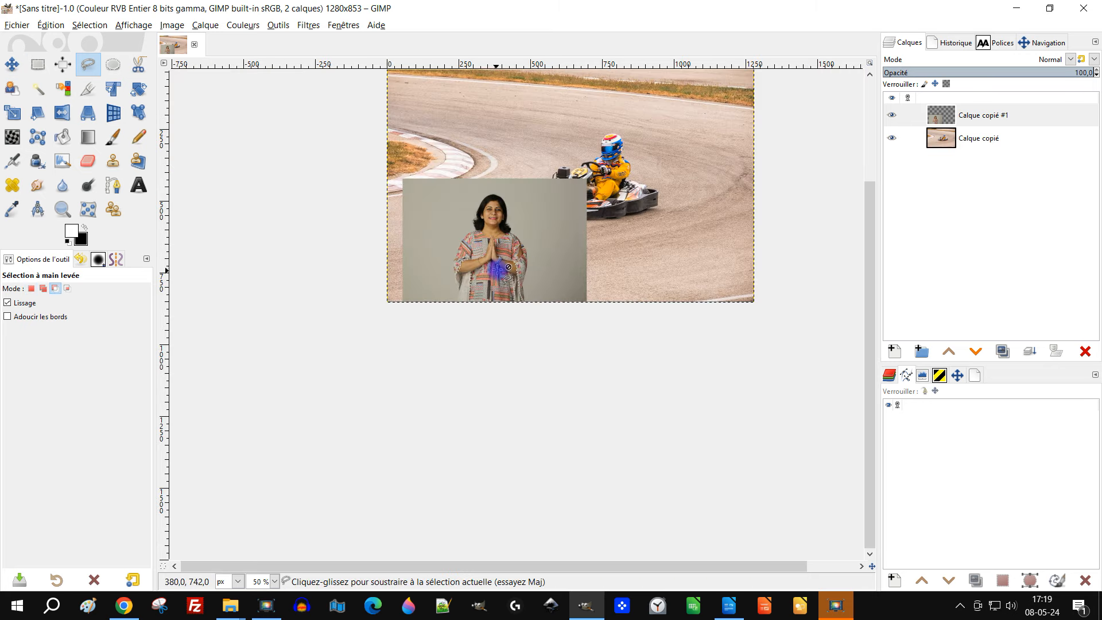
# Step: Crop the image to 1236 x 846 px from position 44, 0, with deletion of cropped pixels enabled
pyautogui.click(88, 88)
pyautogui.moveTo(351, 148); pyautogui.dragTo(824, 389)
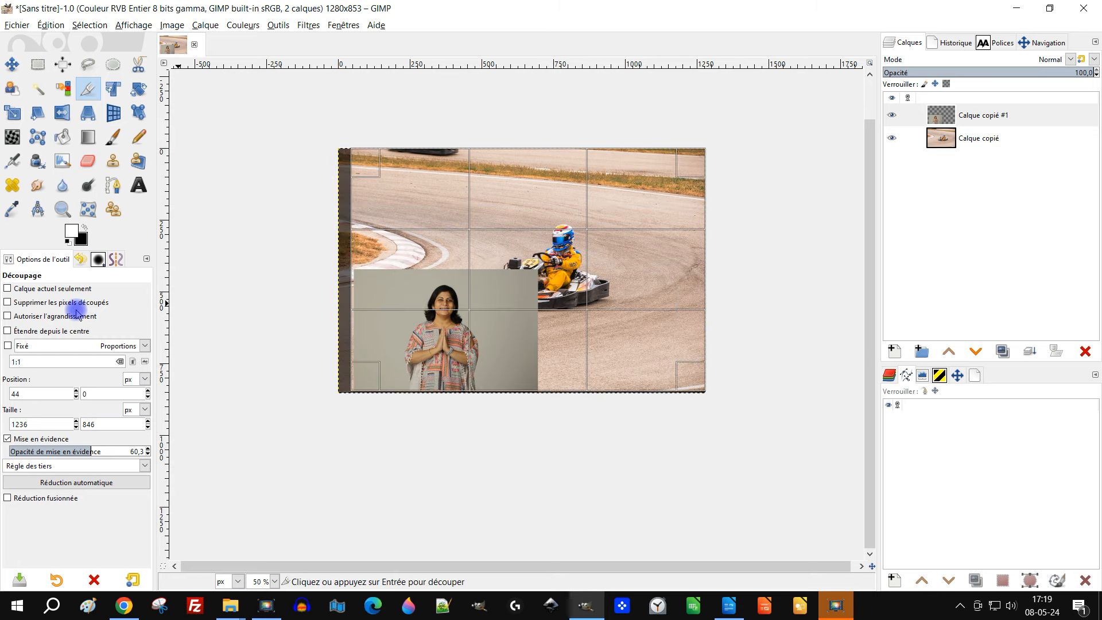
pyautogui.click(506, 285)
pyautogui.scroll(3, 492, 322)
pyautogui.scroll(-2, 492, 325)
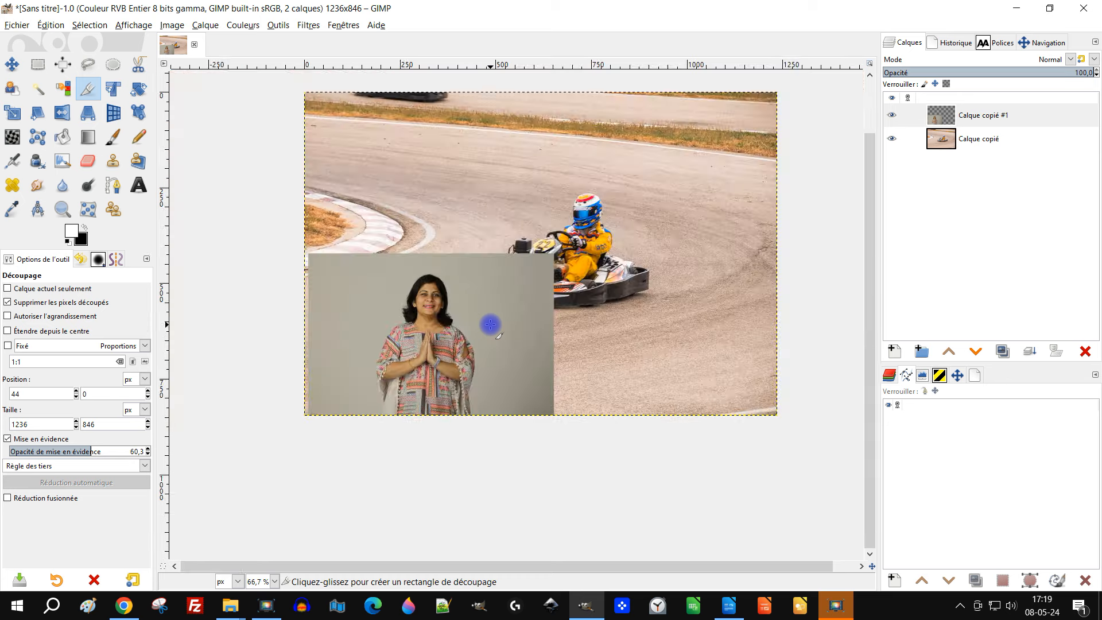
# Step: Outline the woman loosely with a freehand selection on her own layer and copy the selected area
pyautogui.scroll(1, 492, 325)
pyautogui.click(994, 115)
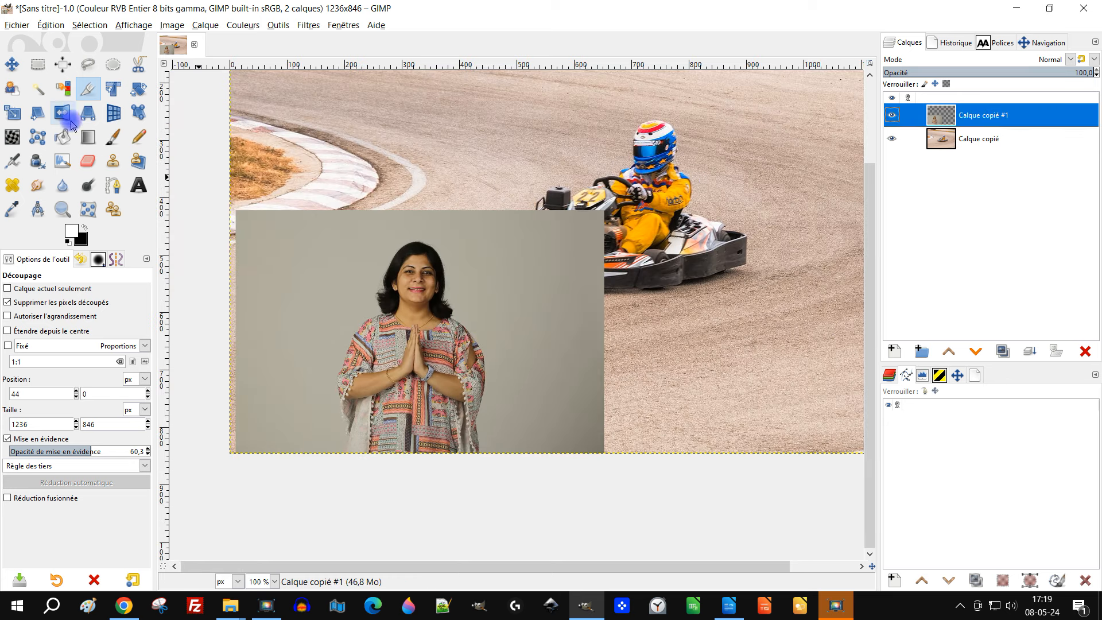
pyautogui.click(87, 63)
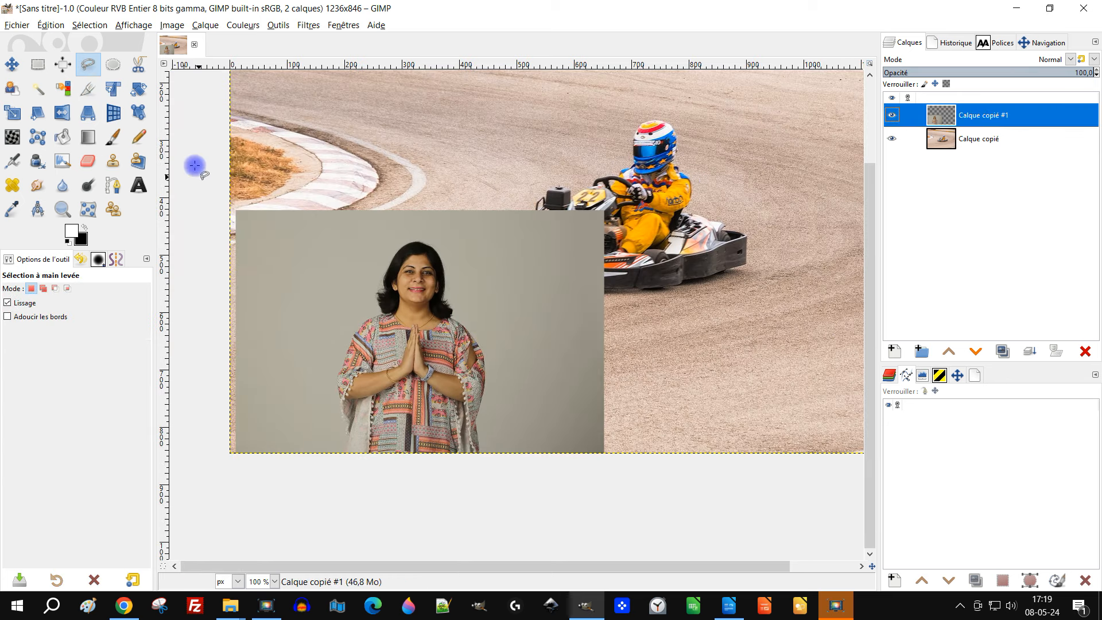
pyautogui.click(392, 245)
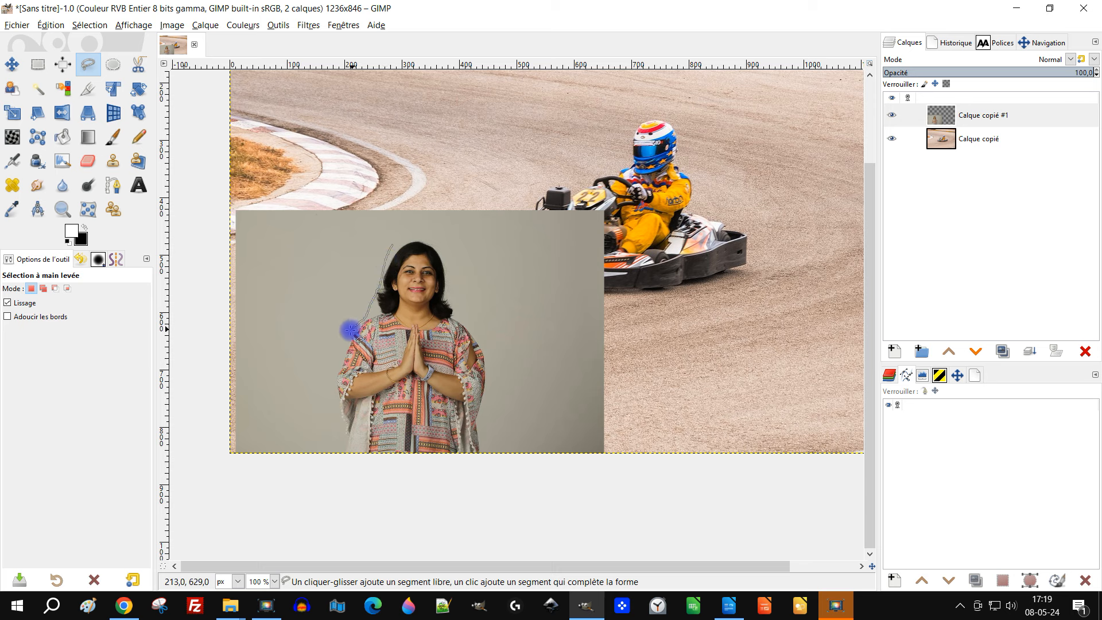
pyautogui.moveTo(337, 476); pyautogui.dragTo(440, 483)
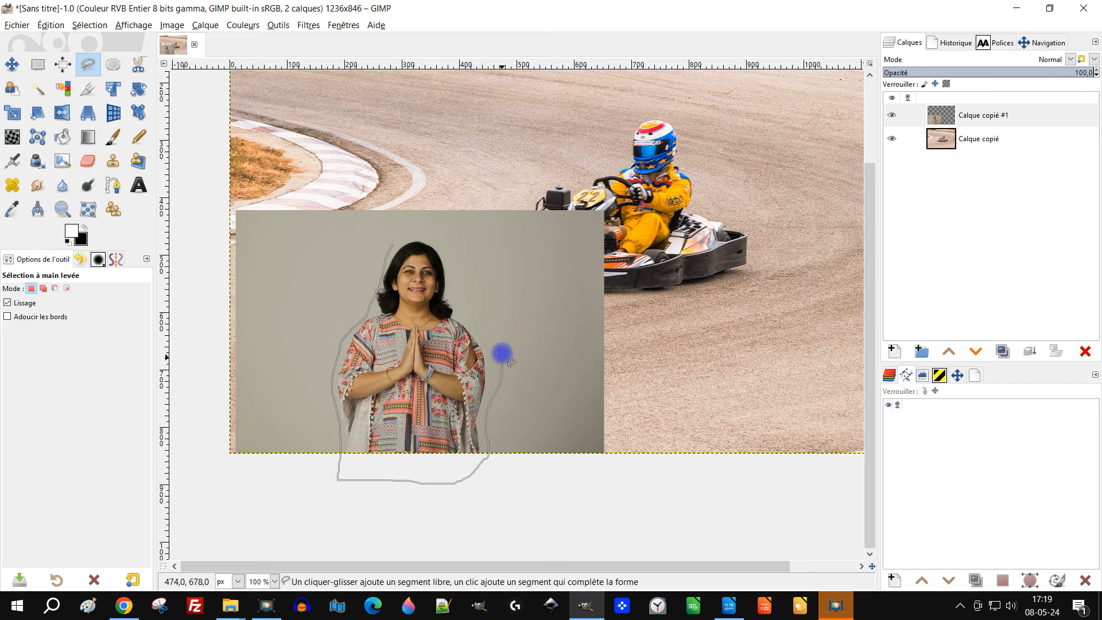
pyautogui.moveTo(477, 312); pyautogui.dragTo(455, 276)
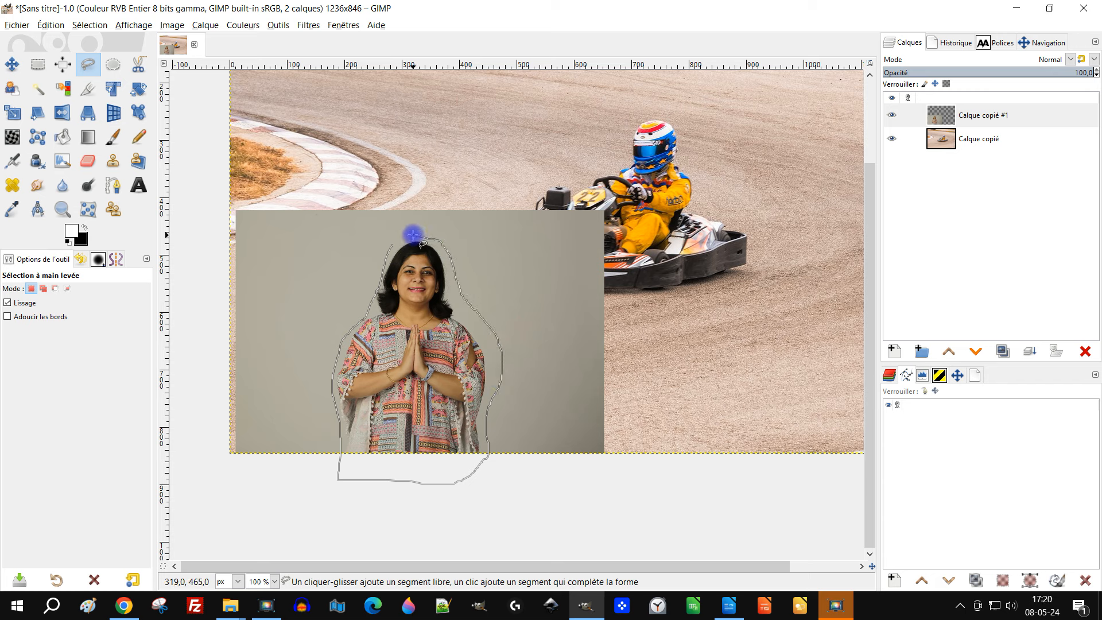
pyautogui.moveTo(413, 235); pyautogui.dragTo(413, 236)
pyautogui.press('Return')
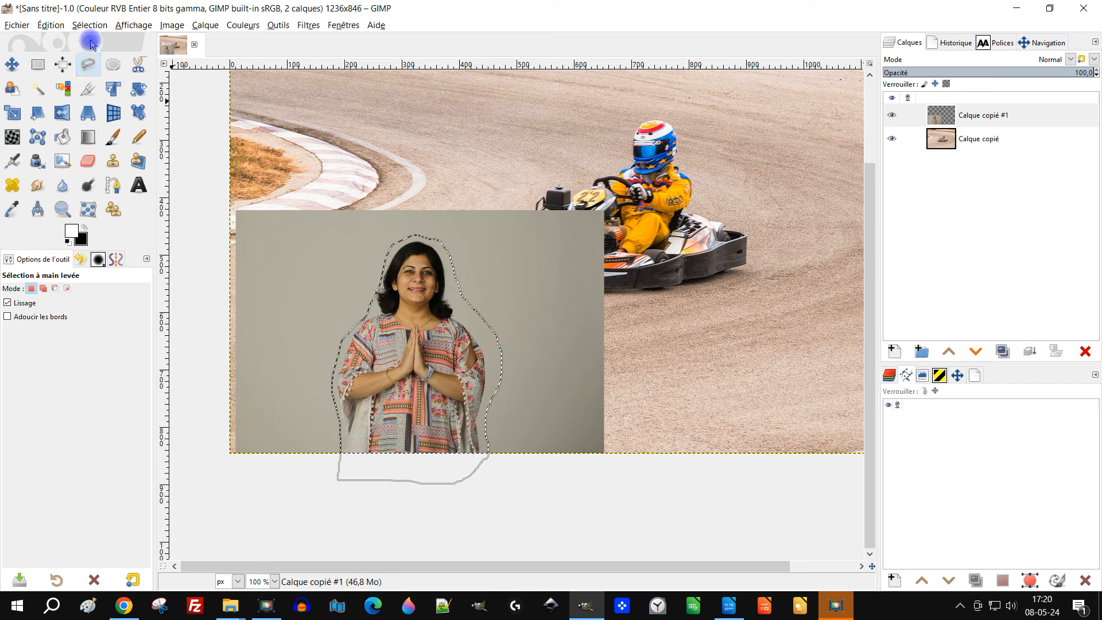
pyautogui.click(50, 25)
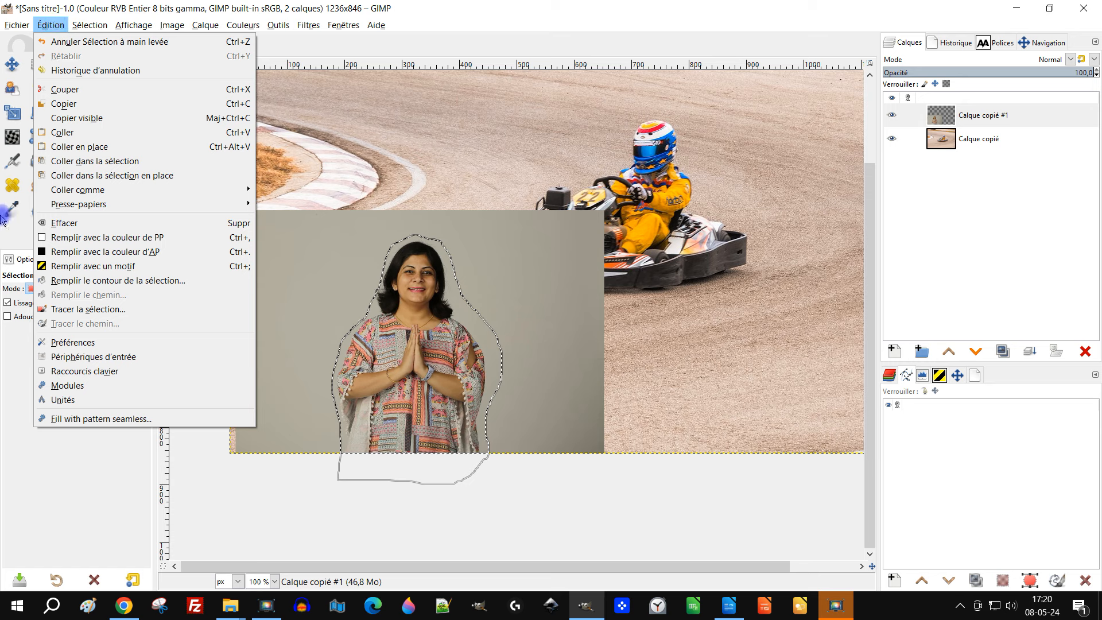
pyautogui.click(64, 103)
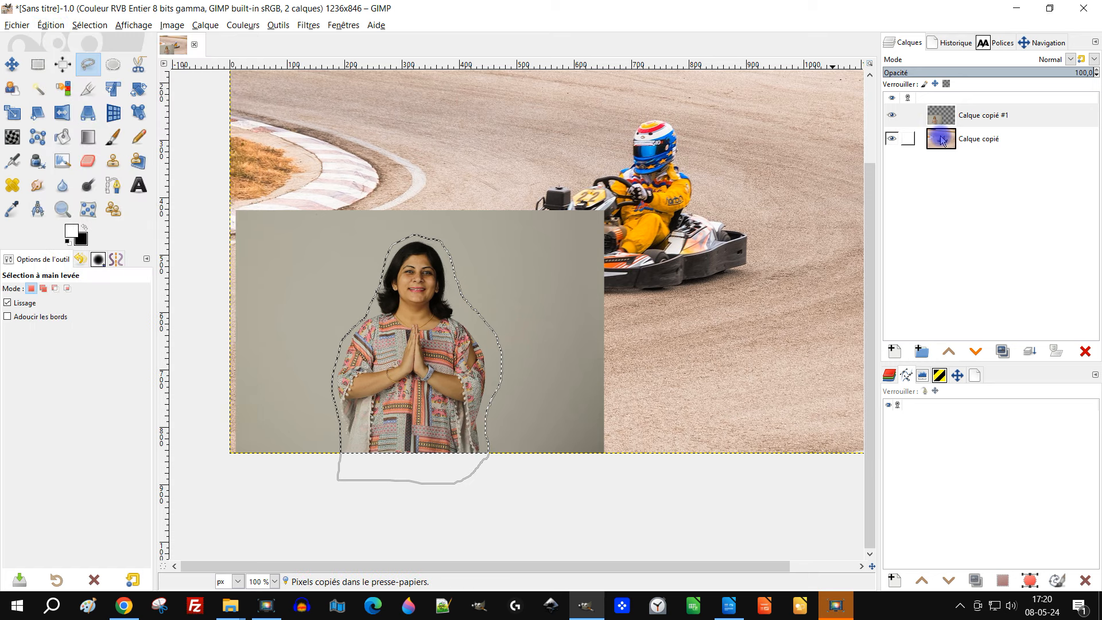
# Step: Hide the woman's layer and clear the selection with the go-kart layer active
pyautogui.click(891, 115)
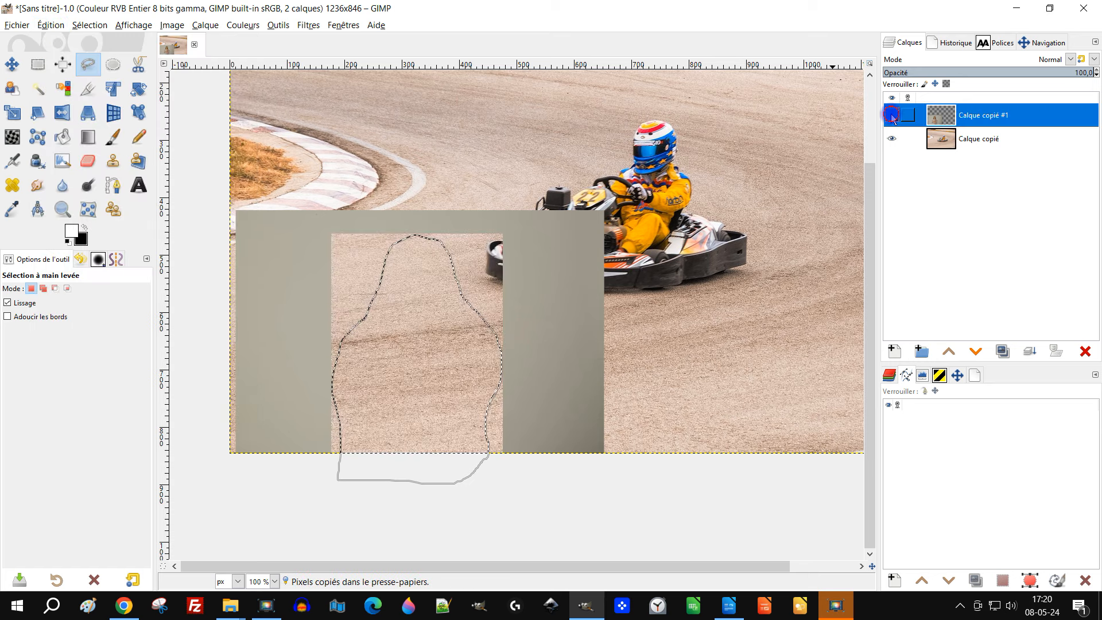
pyautogui.click(966, 146)
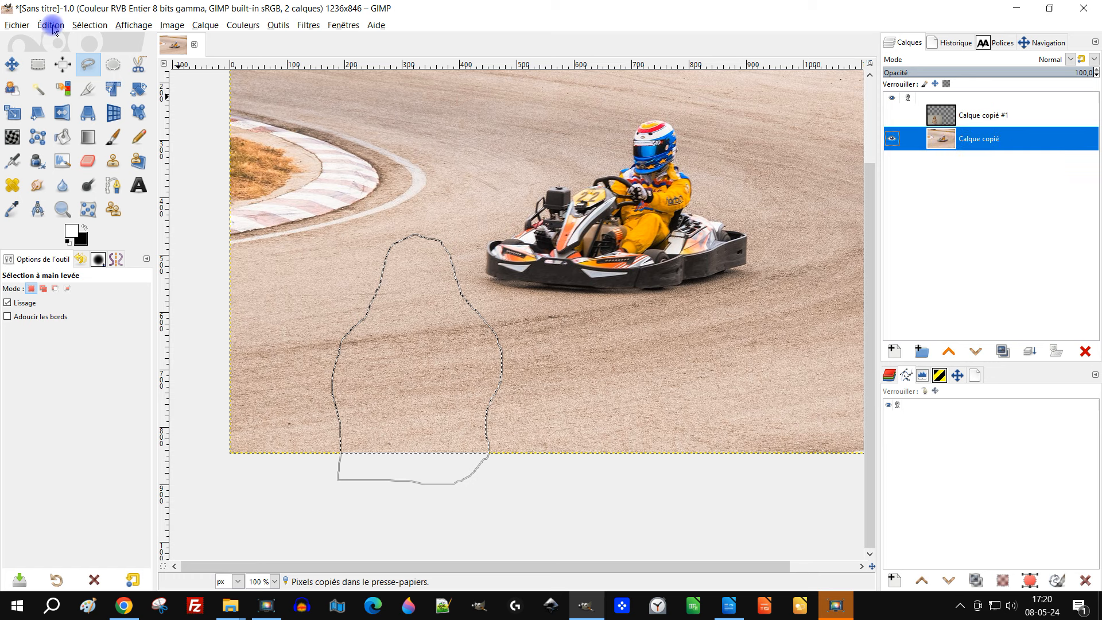
pyautogui.click(89, 26)
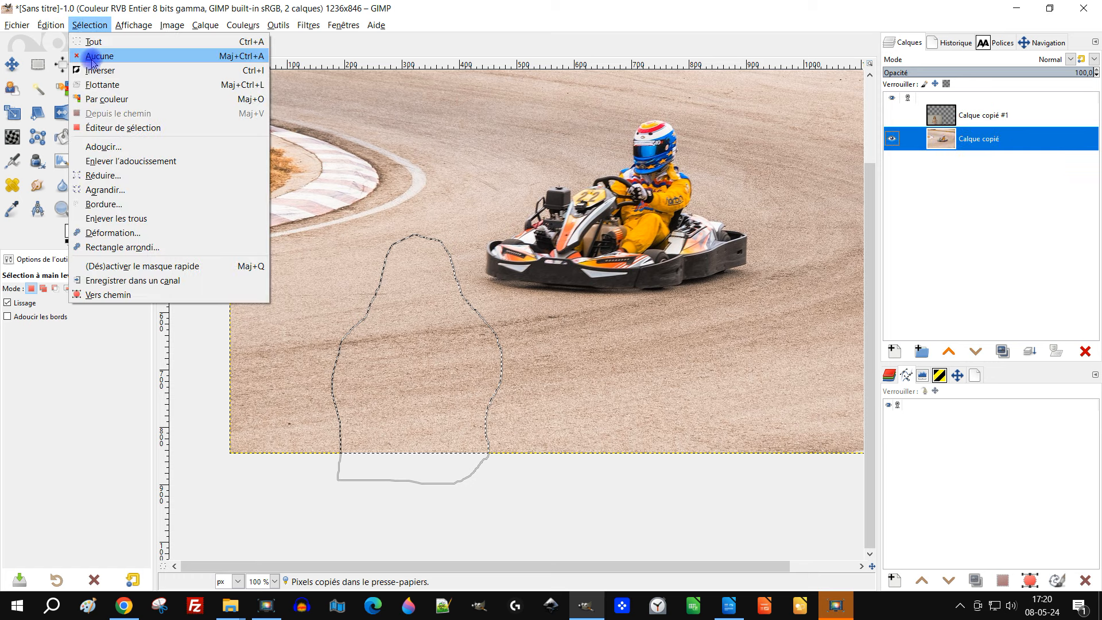
pyautogui.click(91, 54)
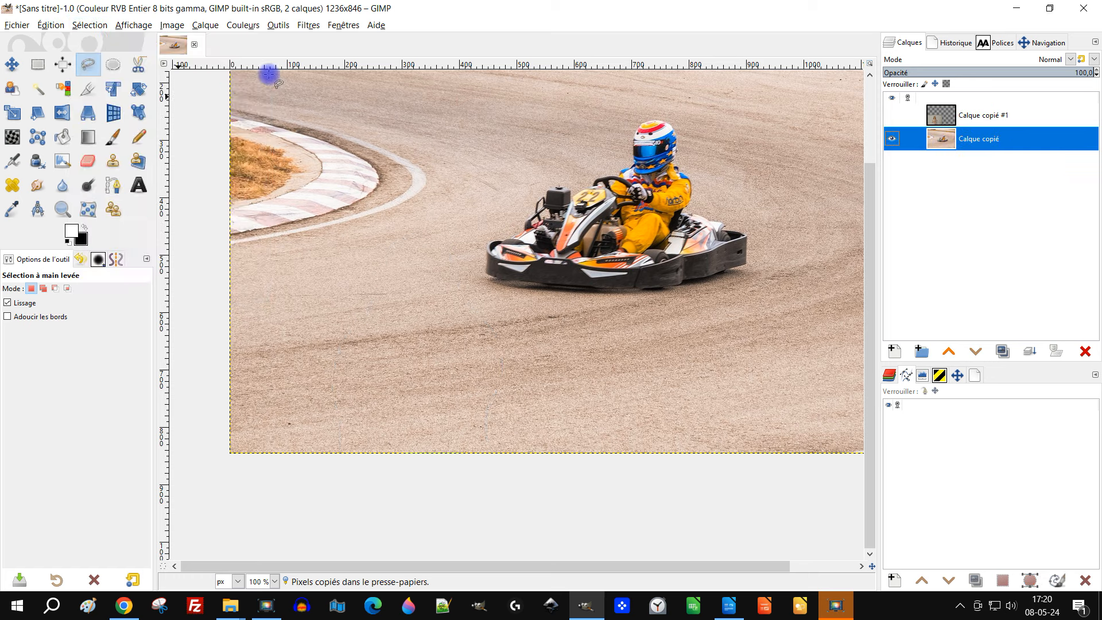
# Step: Place the copied woman on the track in front of the go-kart with Seamless Clone and inspect the blended edges
pyautogui.click(111, 211)
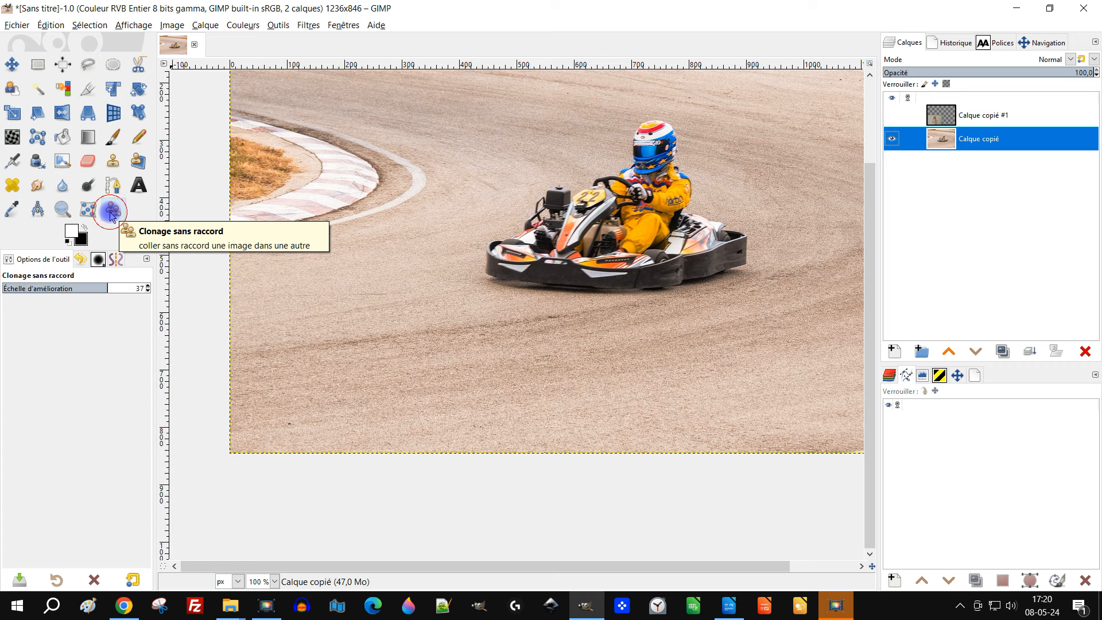
pyautogui.click(399, 364)
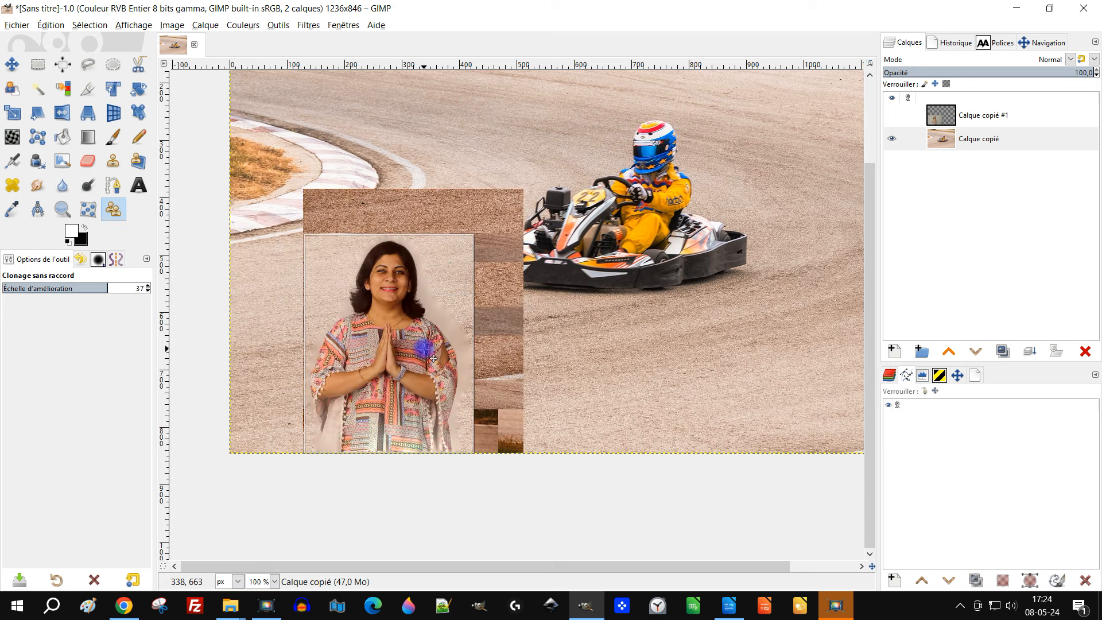
pyautogui.moveTo(451, 344); pyautogui.dragTo(474, 352)
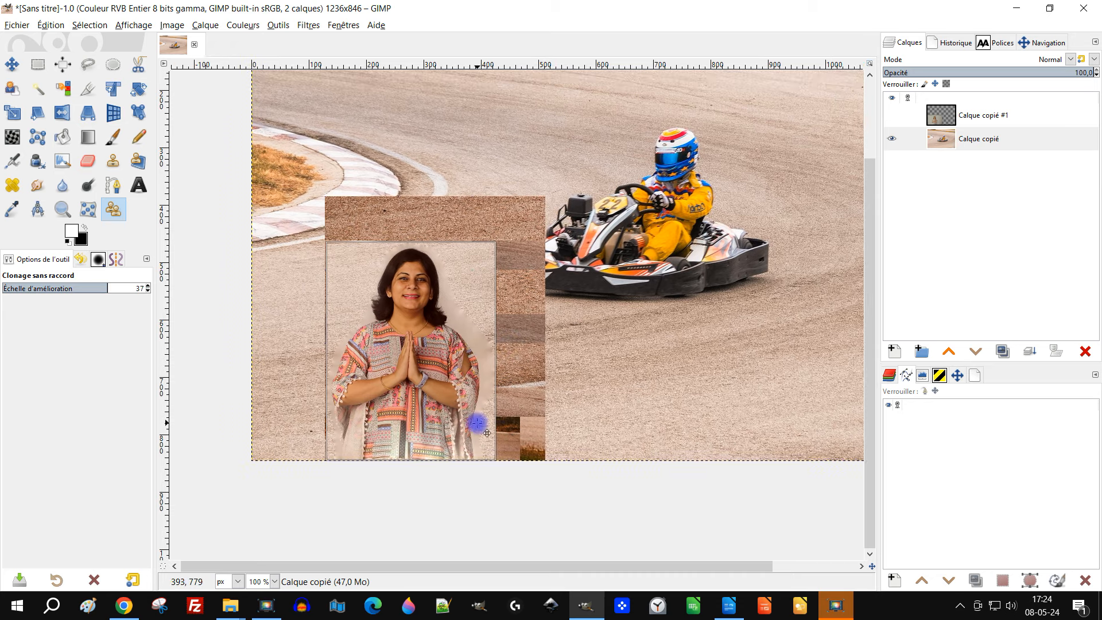
pyautogui.scroll(4, 568, 404)
pyautogui.scroll(-3, 477, 379)
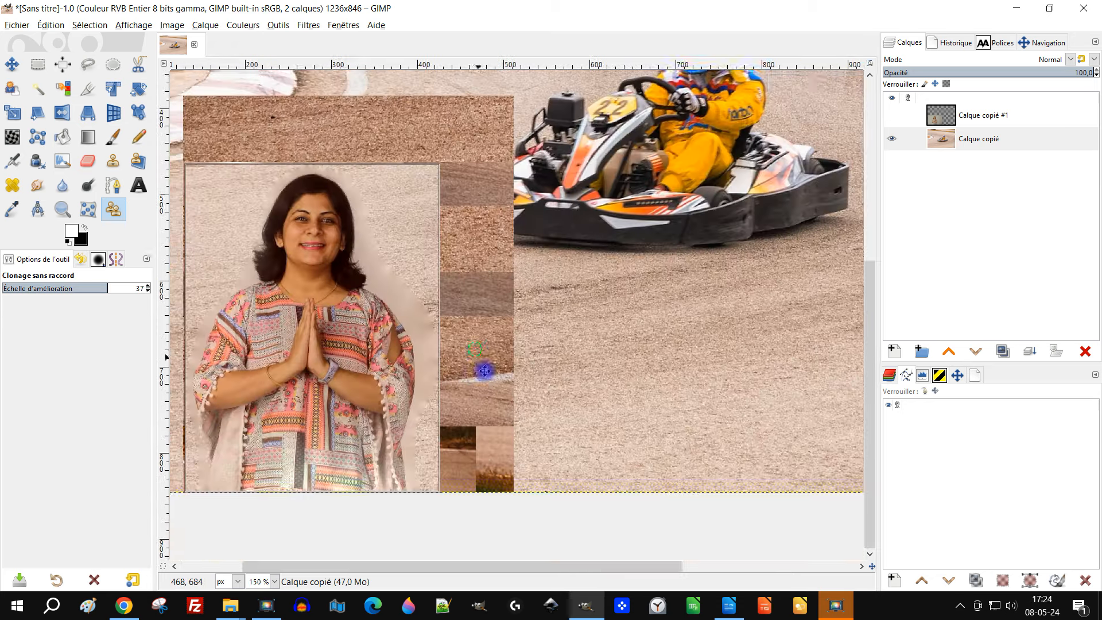
pyautogui.scroll(4, 536, 384)
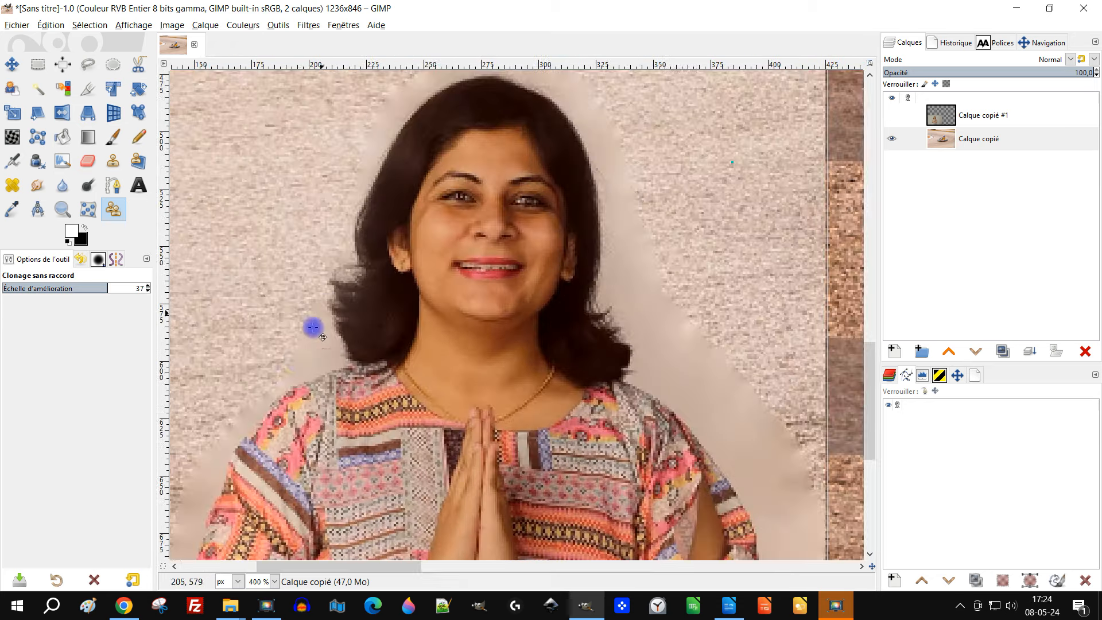
pyautogui.scroll(-3, 617, 343)
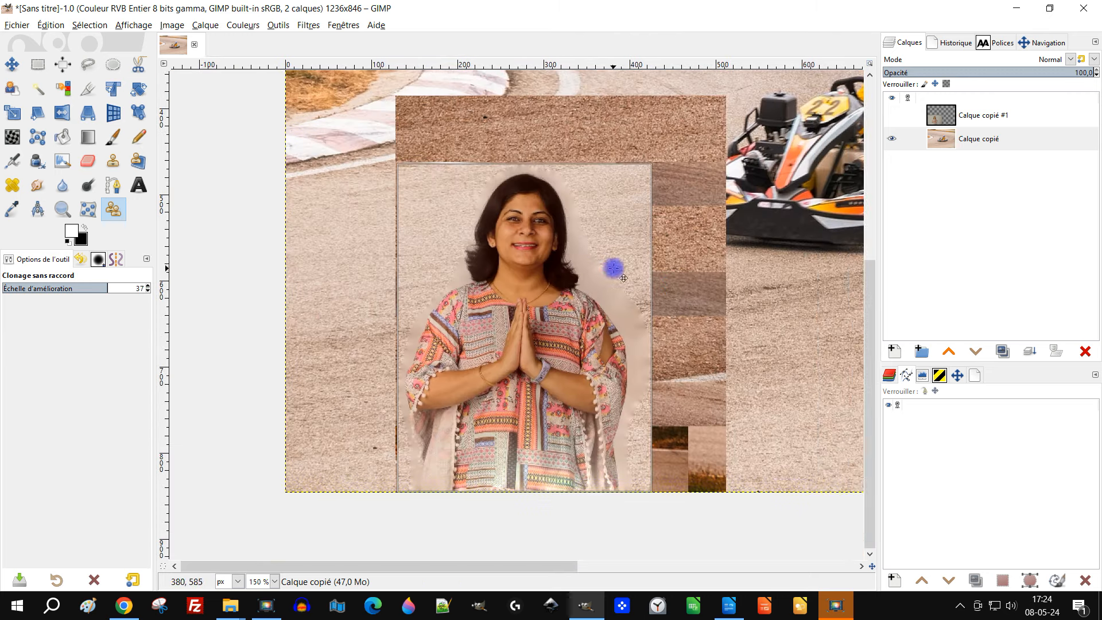
# Step: Delete the hidden layer of the woman, keeping only the go-kart layer
pyautogui.click(944, 117)
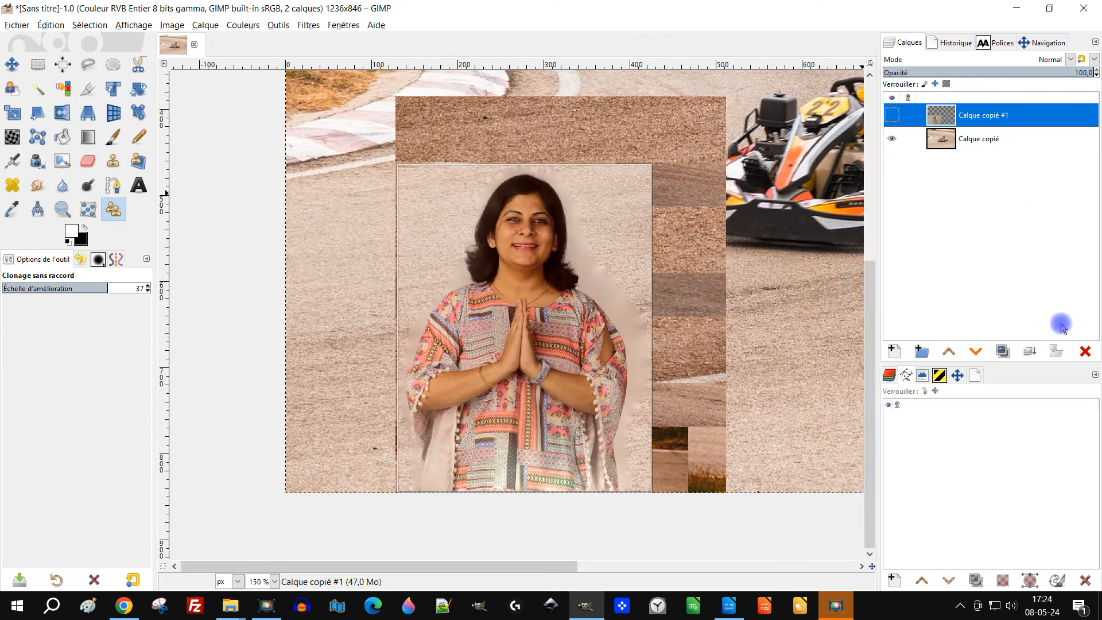
pyautogui.click(1084, 352)
pyautogui.scroll(-1, 748, 311)
pyautogui.scroll(1, 709, 292)
pyautogui.moveTo(723, 324); pyautogui.dragTo(481, 367)
pyautogui.scroll(-1, 597, 332)
pyautogui.scroll(-1, 518, 357)
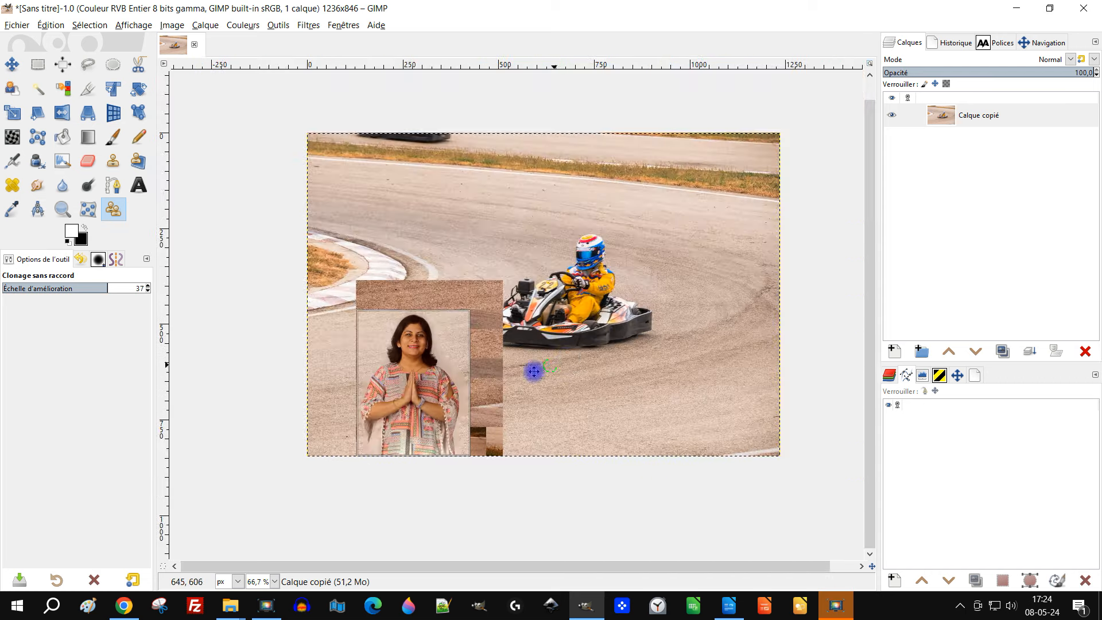
# Step: Shift the cloned woman slightly up and to the left on the track, just clear of the image's lower edge
pyautogui.scroll(2, 446, 435)
pyautogui.moveTo(472, 254); pyautogui.dragTo(613, 338)
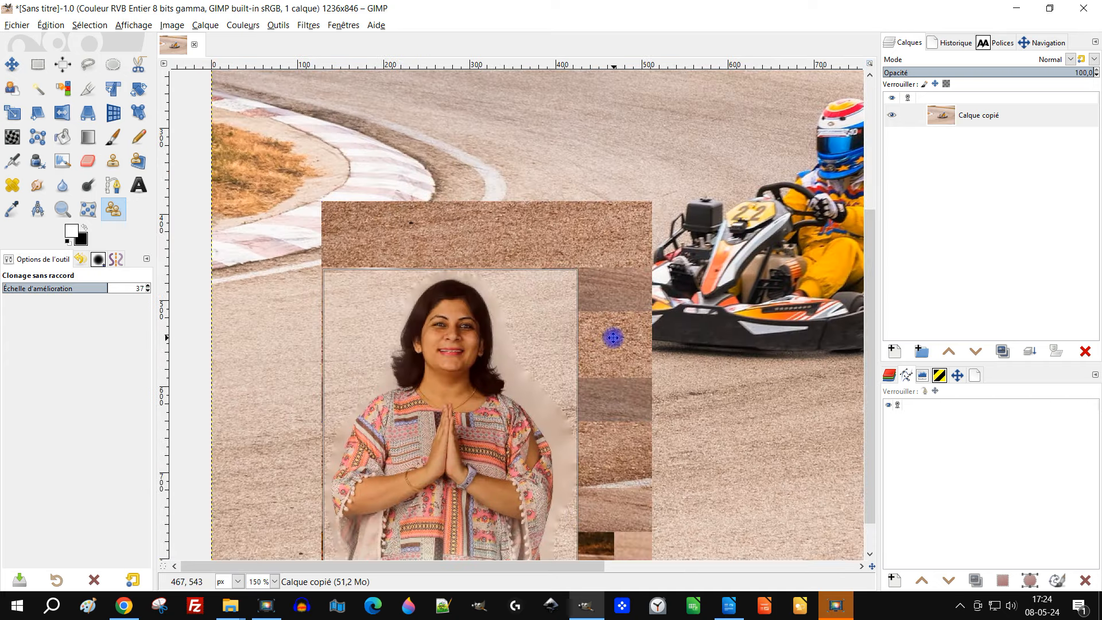
pyautogui.scroll(2, 492, 381)
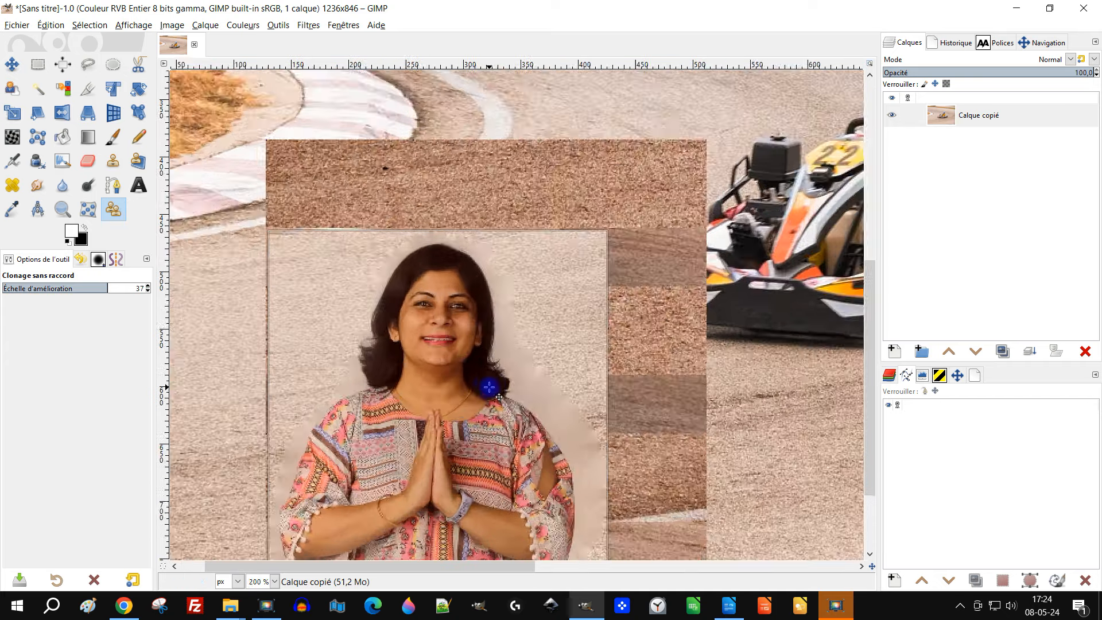
pyautogui.scroll(-4, 521, 315)
pyautogui.scroll(1, 389, 342)
pyautogui.scroll(2, 372, 343)
pyautogui.moveTo(372, 342); pyautogui.dragTo(581, 381)
pyautogui.moveTo(544, 286)
pyautogui.mouseDown()
pyautogui.moveTo(588, 283)
pyautogui.moveTo(553, 320)
pyautogui.moveTo(522, 276)
pyautogui.moveTo(520, 289)
pyautogui.moveTo(659, 260)
pyautogui.moveTo(568, 333)
pyautogui.moveTo(516, 332)
pyautogui.mouseUp()
pyautogui.scroll(-2, 659, 263)
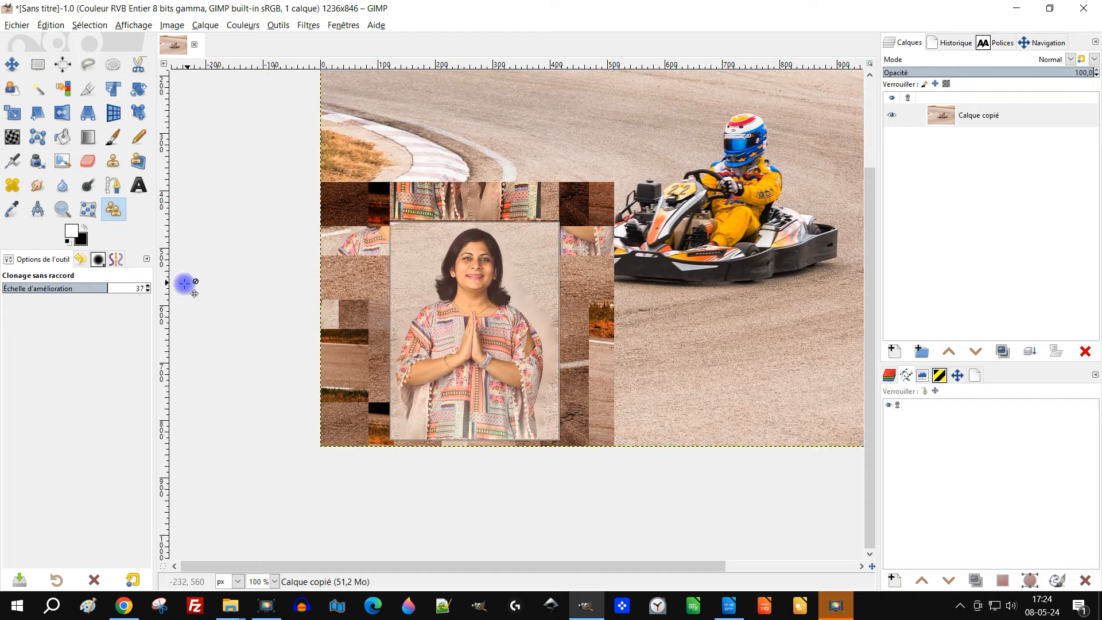
# Step: Try a Seamless Clone refinement scale of about 16
pyautogui.moveTo(86, 295)
pyautogui.mouseDown()
pyautogui.moveTo(49, 288)
pyautogui.moveTo(142, 287)
pyautogui.moveTo(47, 288)
pyautogui.mouseUp()
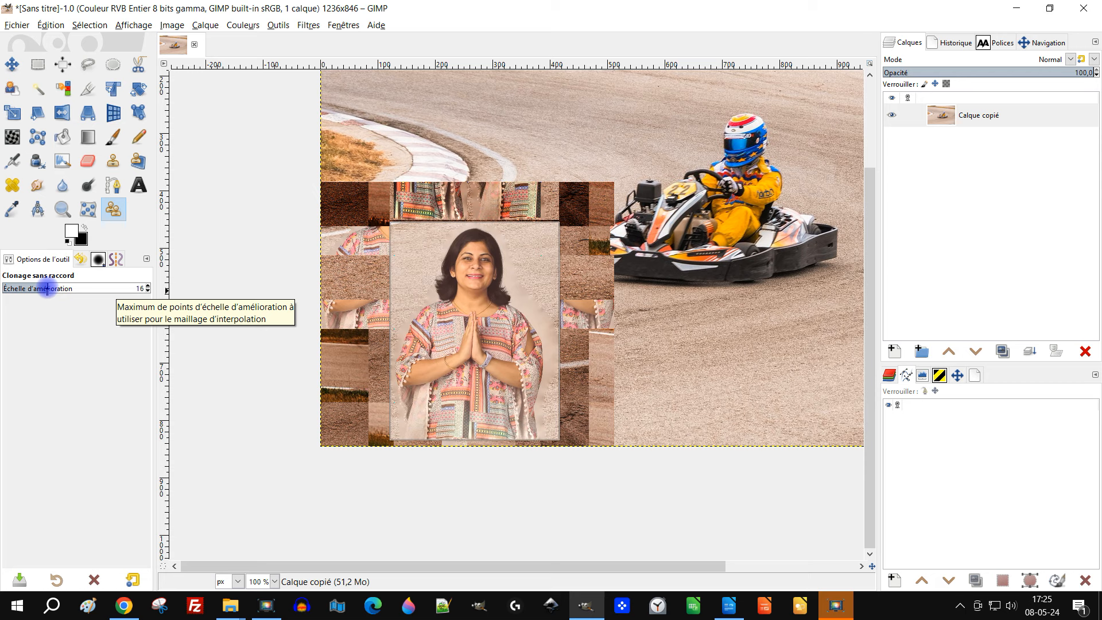
pyautogui.moveTo(47, 288)
pyautogui.mouseDown()
pyautogui.moveTo(1, 291)
pyautogui.moveTo(49, 289)
pyautogui.mouseUp()
pyautogui.scroll(2, 656, 255)
pyautogui.scroll(-2, 533, 279)
# Step: Move the cloned woman slightly to the right and set the Seamless Clone refinement scale to 4
pyautogui.moveTo(440, 281)
pyautogui.mouseDown()
pyautogui.moveTo(542, 290)
pyautogui.moveTo(501, 286)
pyautogui.moveTo(529, 293)
pyautogui.mouseUp()
pyautogui.moveTo(44, 286); pyautogui.dragTo(10, 288)
pyautogui.scroll(1, 541, 328)
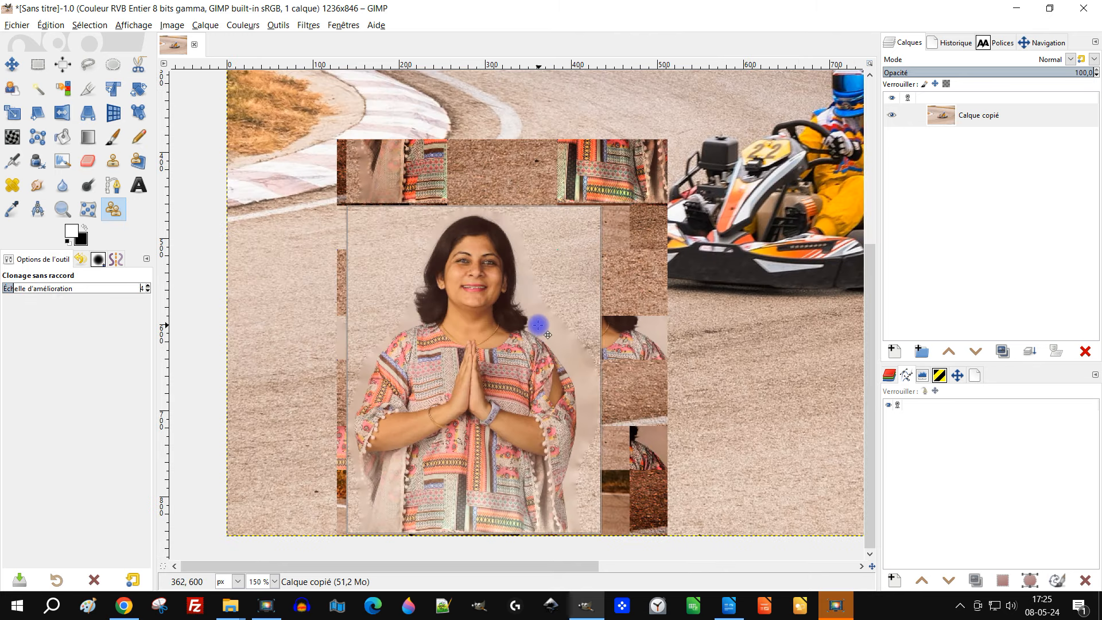
pyautogui.moveTo(597, 291); pyautogui.dragTo(587, 311)
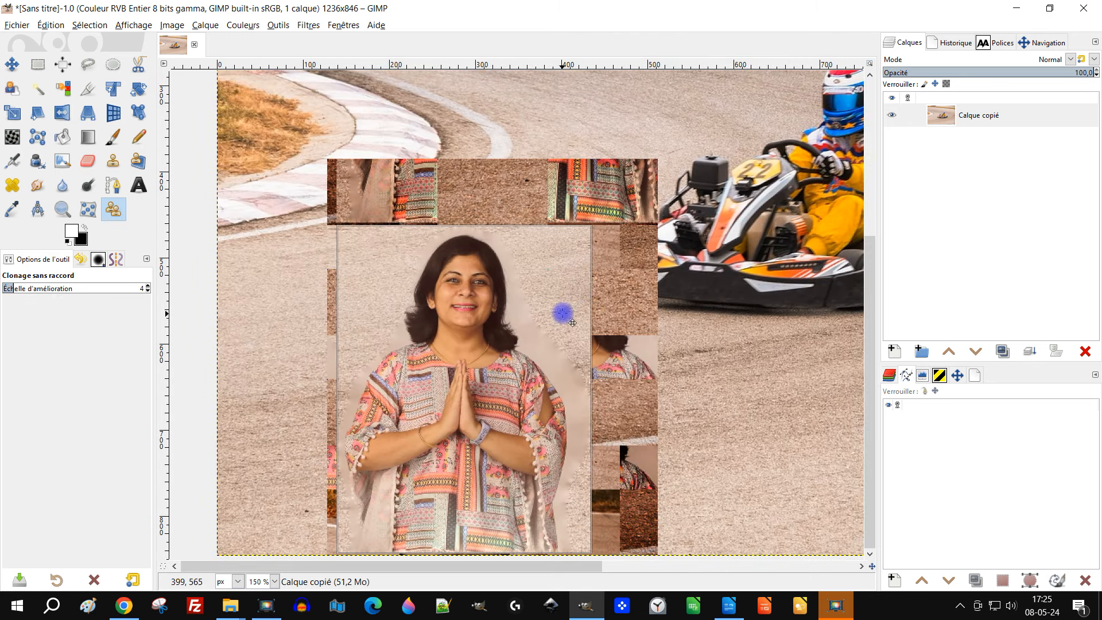
# Step: Apply the Seamless Clone of the woman to the go-kart layer and inspect the blended area
pyautogui.press('Return')
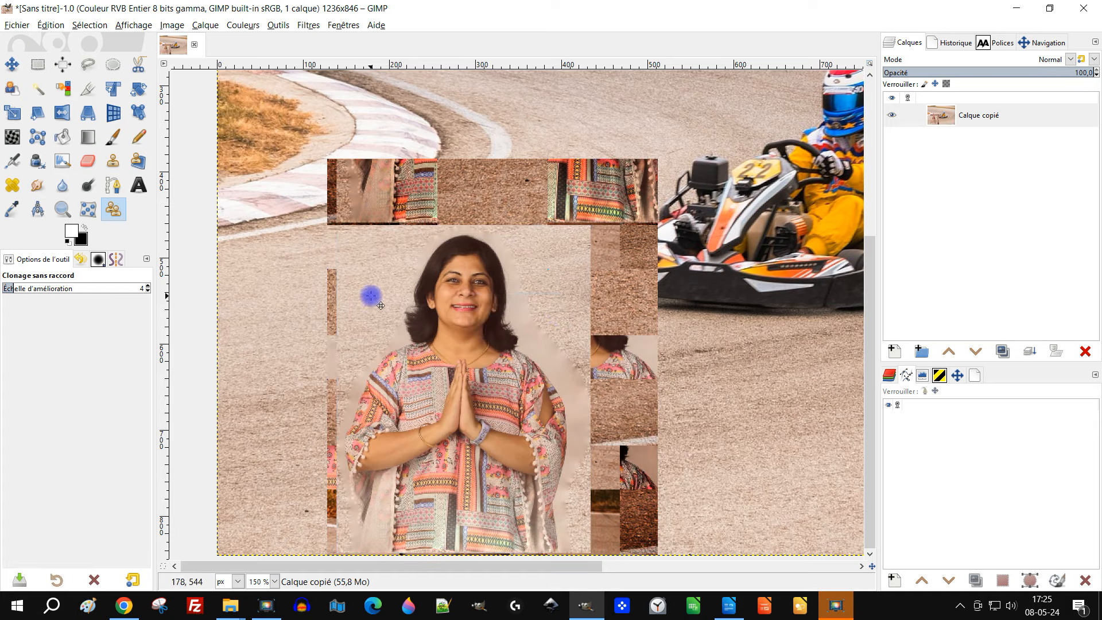
pyautogui.scroll(-4, 465, 282)
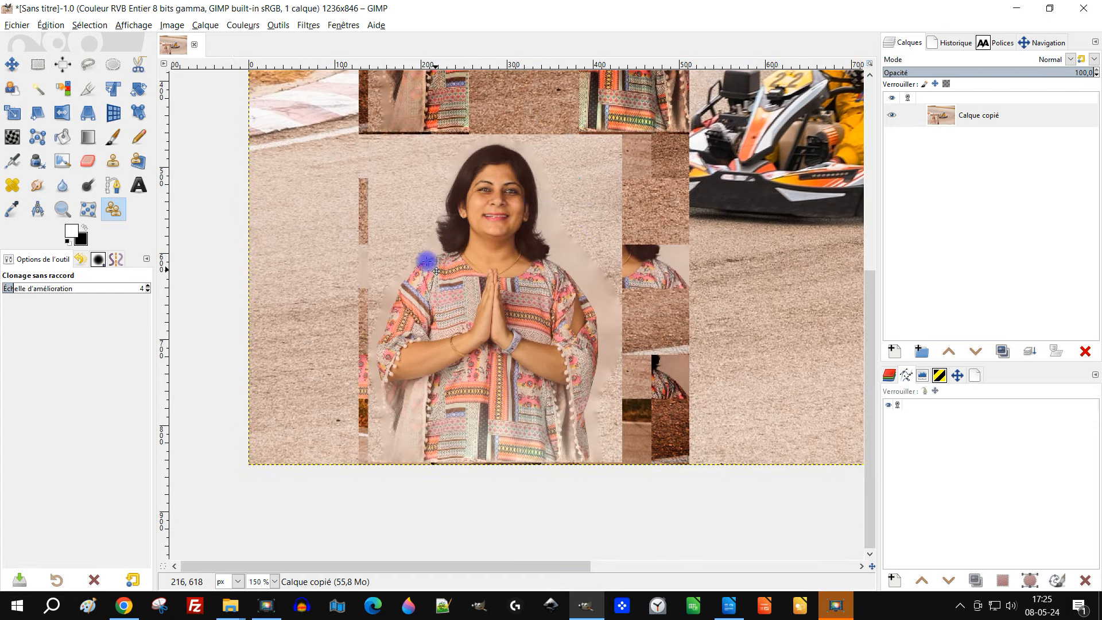
pyautogui.scroll(6, 558, 325)
pyautogui.hscroll(5, 559, 325)
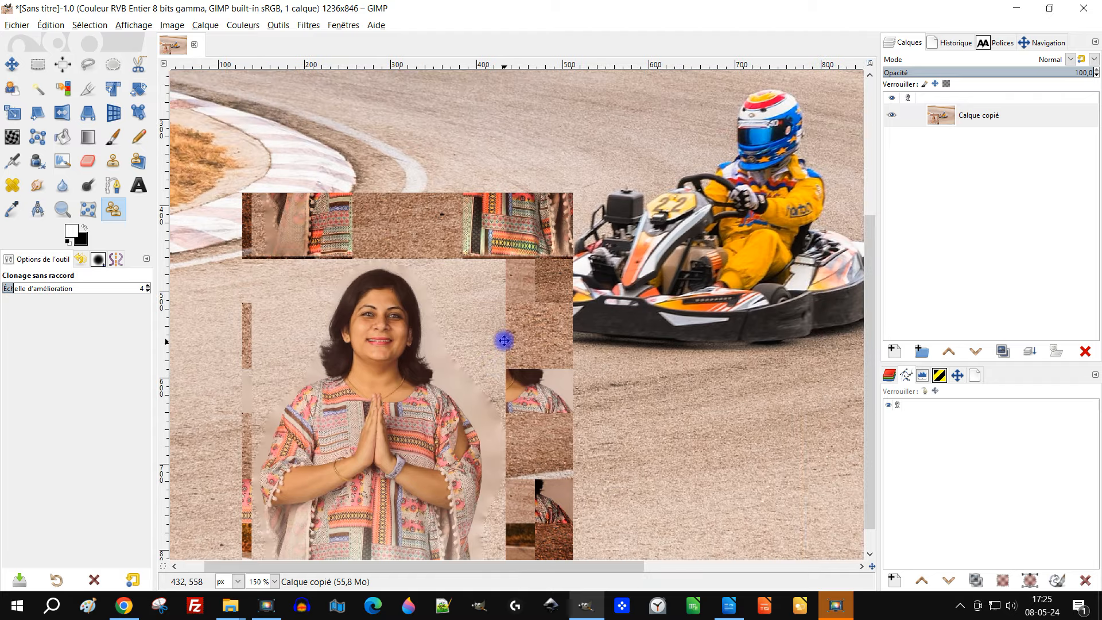
pyautogui.moveTo(503, 340); pyautogui.dragTo(528, 297)
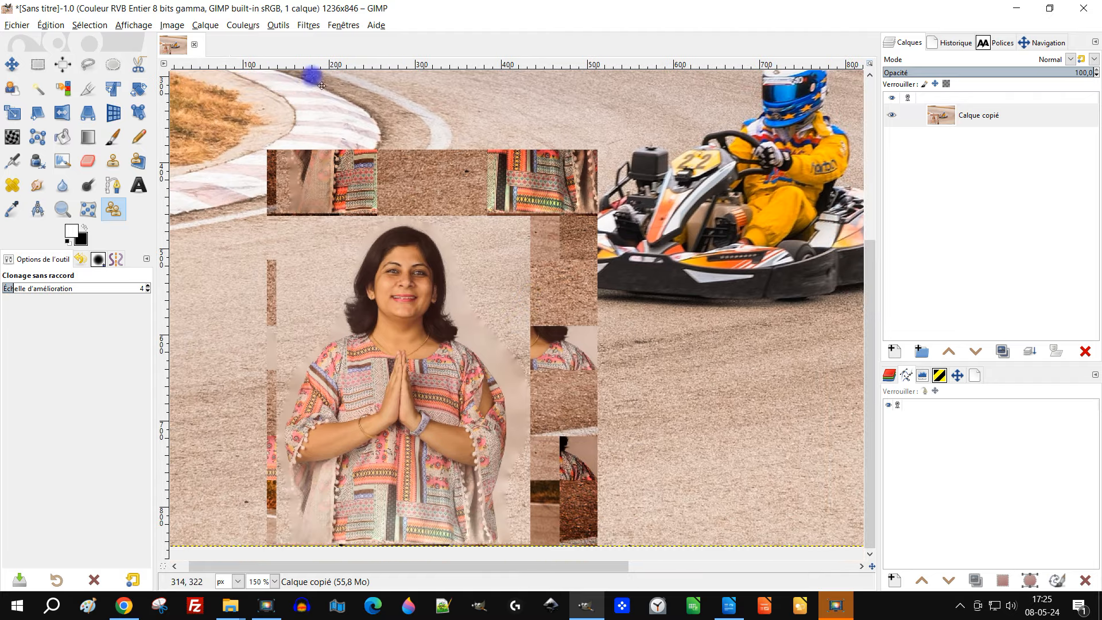
# Step: Copy the go-kart photo from its Pixabay page in Chrome and paste it into GIMP as a new layer
pyautogui.click(124, 606)
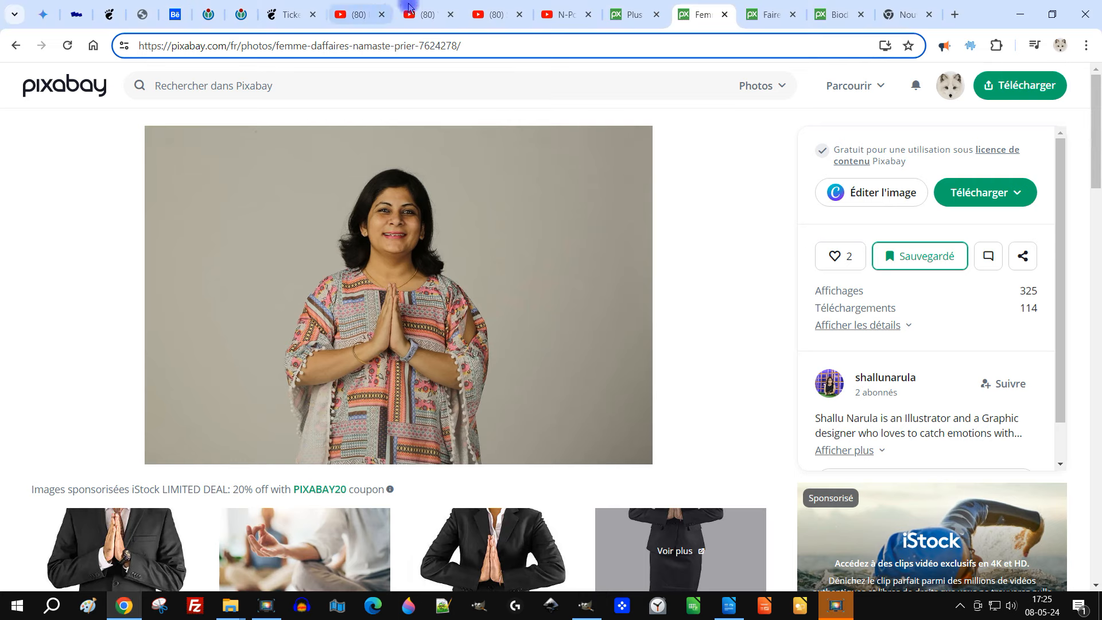
pyautogui.click(766, 12)
pyautogui.rightClick(362, 304)
pyautogui.click(362, 302)
pyautogui.click(585, 605)
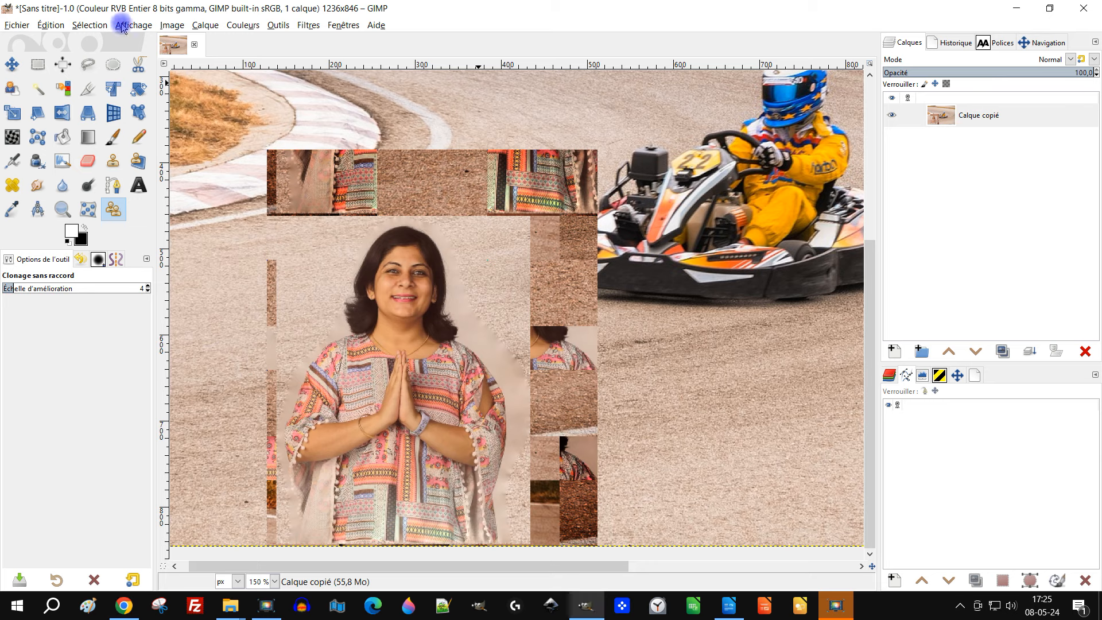
pyautogui.click(41, 28)
pyautogui.moveTo(246, 189)
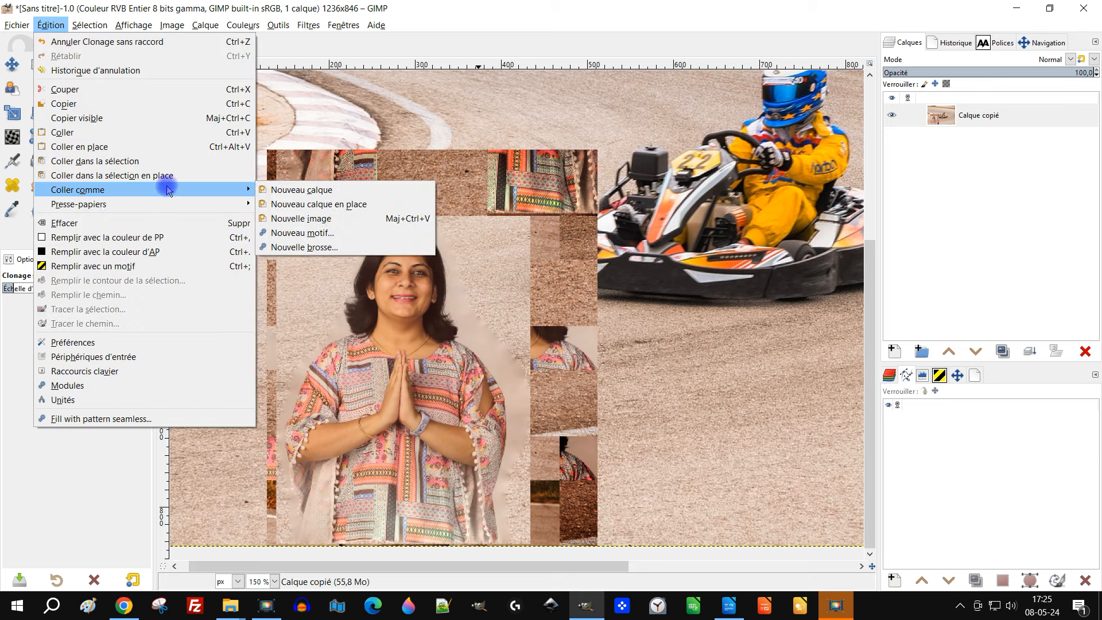
pyautogui.click(313, 193)
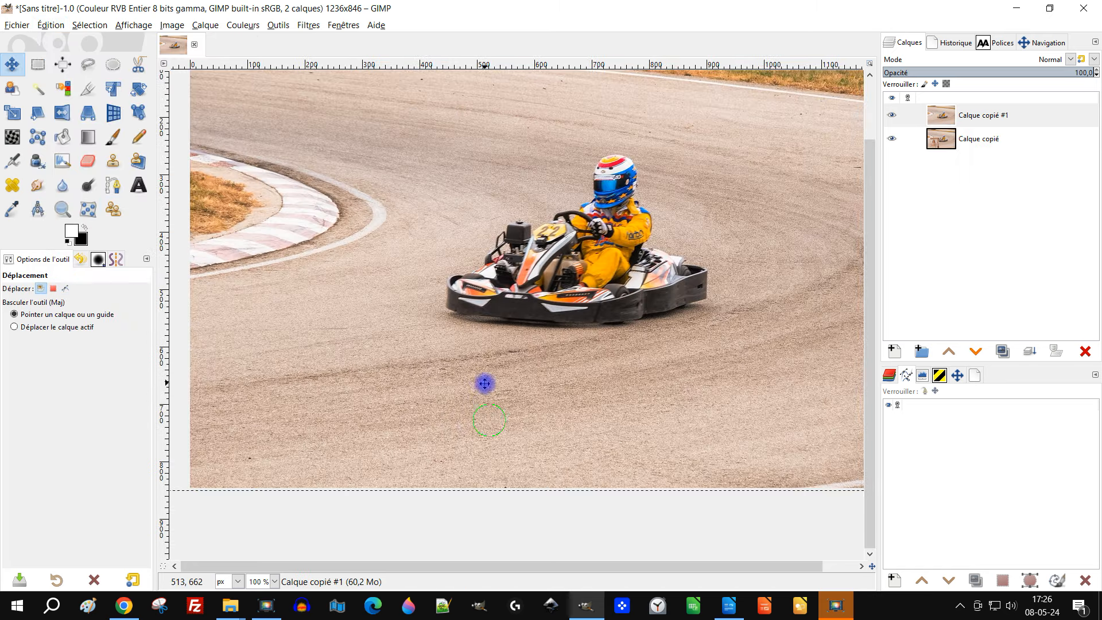
# Step: Erase the top go-kart layer over the cloned woman to reveal her, and restore the track around her with anti-erase
pyautogui.click(87, 161)
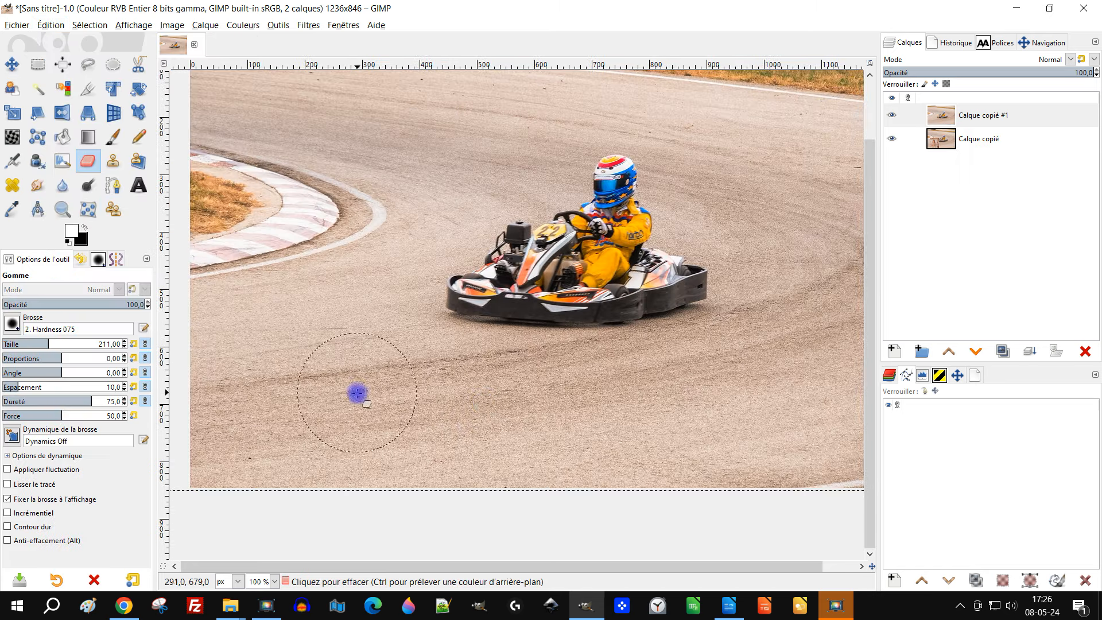
pyautogui.moveTo(368, 413)
pyautogui.mouseDown()
pyautogui.moveTo(370, 436)
pyautogui.moveTo(357, 370)
pyautogui.moveTo(339, 450)
pyautogui.moveTo(351, 319)
pyautogui.moveTo(343, 436)
pyautogui.moveTo(377, 457)
pyautogui.moveTo(322, 468)
pyautogui.moveTo(341, 453)
pyautogui.moveTo(499, 443)
pyautogui.mouseUp()
pyautogui.scroll(2, 332, 479)
pyautogui.press('alt')
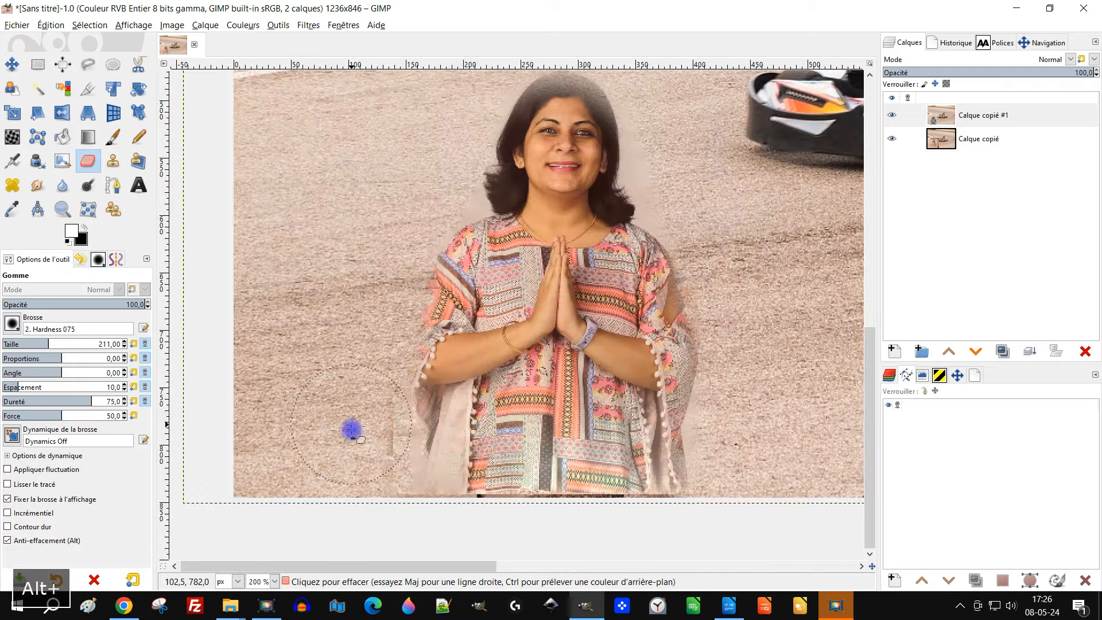
pyautogui.moveTo(522, 356); pyautogui.dragTo(443, 389)
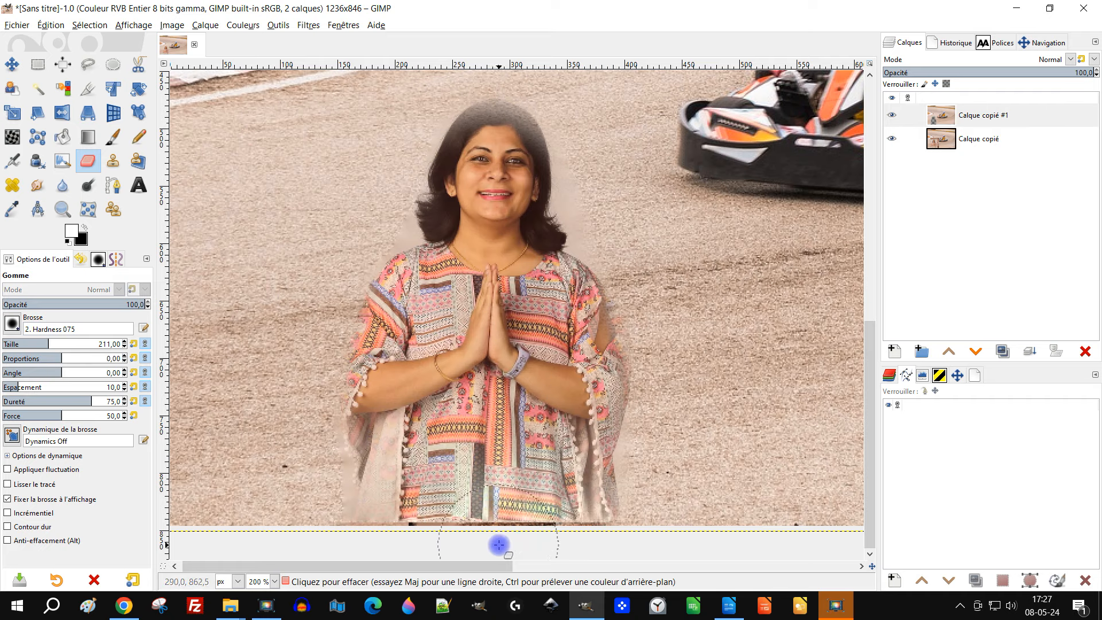
# Step: Try to cover the dark strip along the woman's lower edge by anti-erasing the top layer there
pyautogui.press('alt')
pyautogui.click(519, 566)
pyautogui.moveTo(390, 466); pyautogui.dragTo(989, 413)
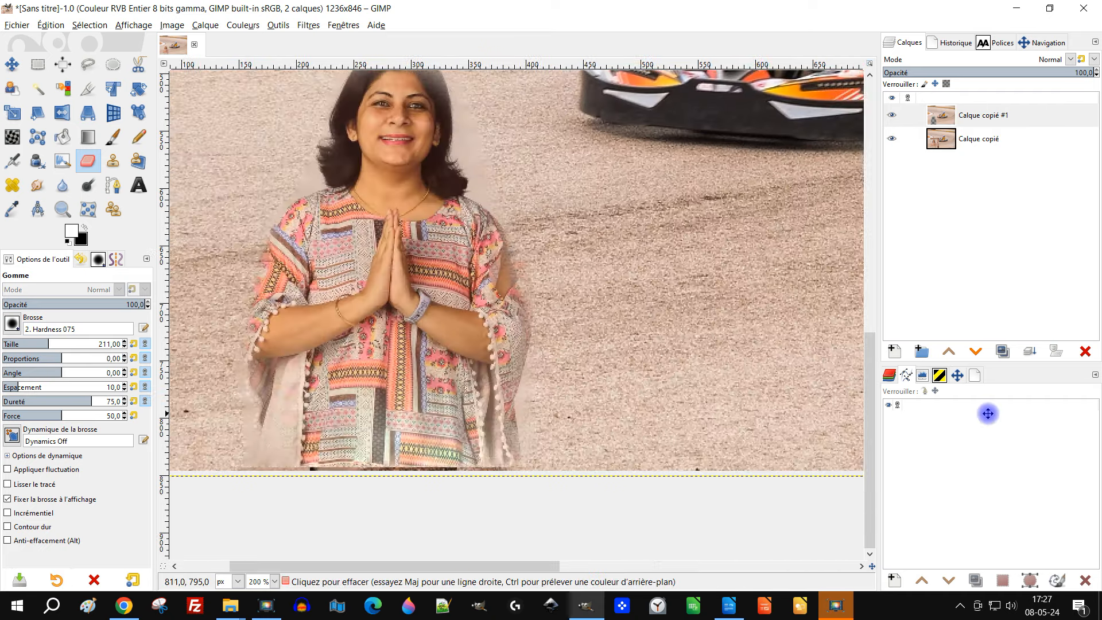
pyautogui.moveTo(408, 492); pyautogui.dragTo(267, 501)
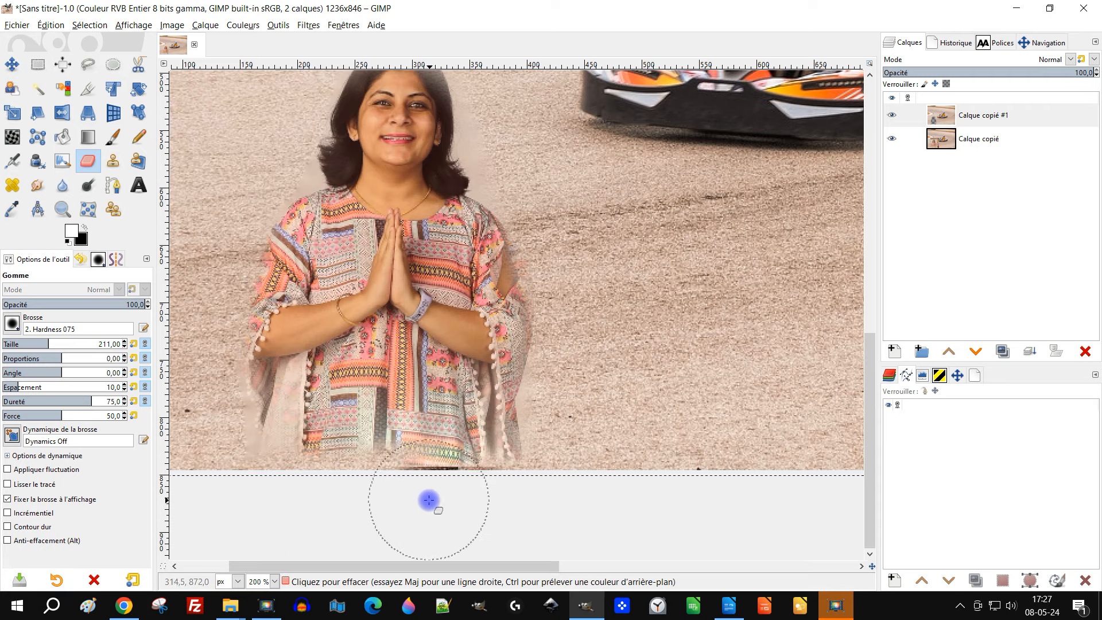
pyautogui.scroll(-2, 522, 350)
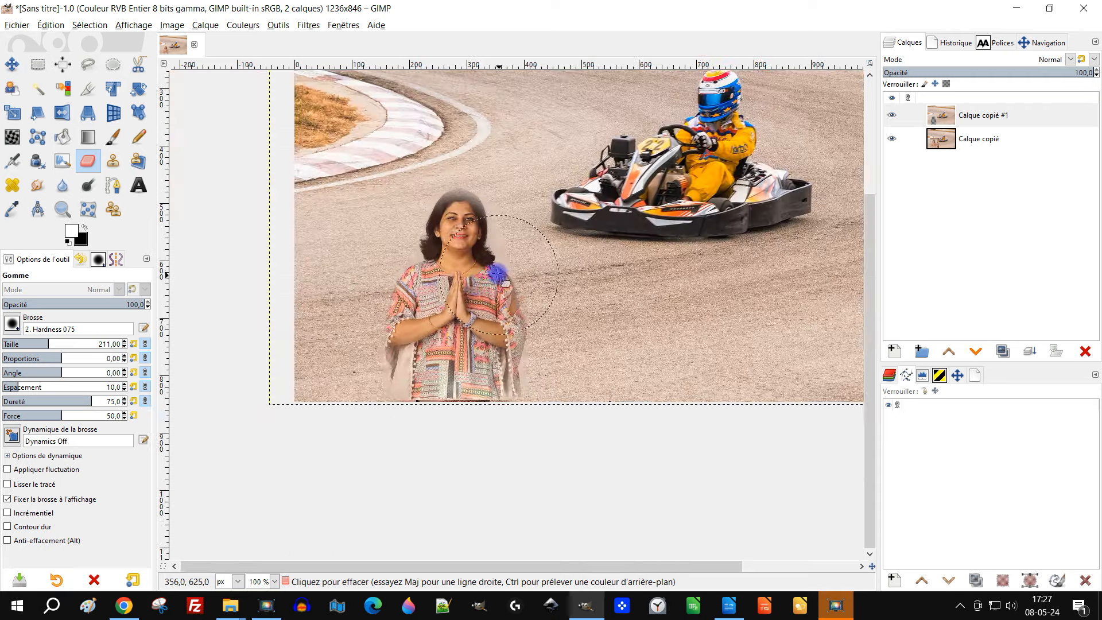
# Step: Refine the erased area of the top layer around the woman's hair, shoulders and sleeves with the Eraser
pyautogui.scroll(2, 482, 224)
pyautogui.scroll(1, 425, 193)
pyautogui.moveTo(418, 218)
pyautogui.mouseDown()
pyautogui.moveTo(423, 207)
pyautogui.moveTo(448, 206)
pyautogui.moveTo(420, 204)
pyautogui.moveTo(434, 197)
pyautogui.moveTo(421, 209)
pyautogui.moveTo(476, 327)
pyautogui.mouseUp()
pyautogui.moveTo(576, 475)
pyautogui.mouseDown()
pyautogui.moveTo(523, 299)
pyautogui.moveTo(524, 468)
pyautogui.mouseUp()
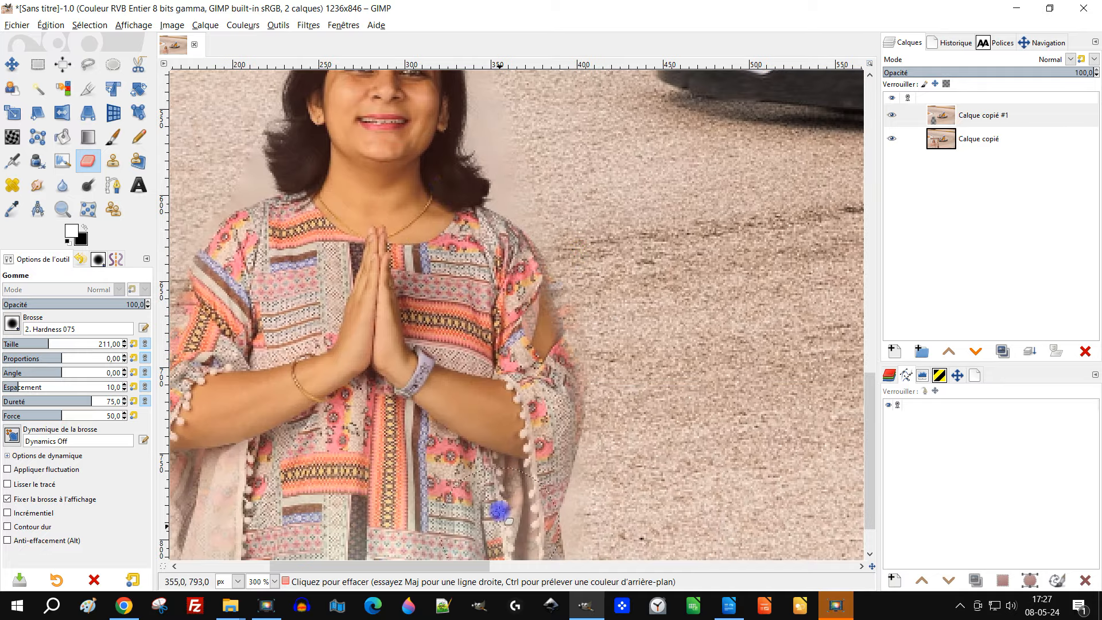
pyautogui.moveTo(372, 373); pyautogui.dragTo(593, 330)
pyautogui.moveTo(439, 357); pyautogui.dragTo(438, 370)
pyautogui.scroll(-3, 556, 398)
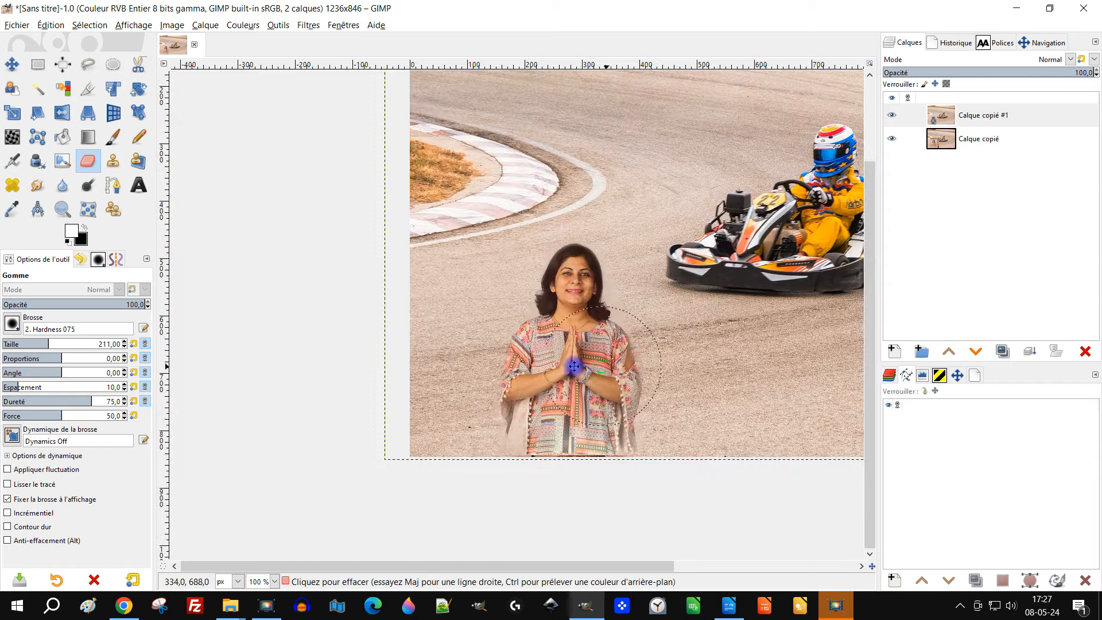
pyautogui.scroll(2, 632, 362)
pyautogui.scroll(-2, 567, 365)
pyautogui.scroll(1, 533, 361)
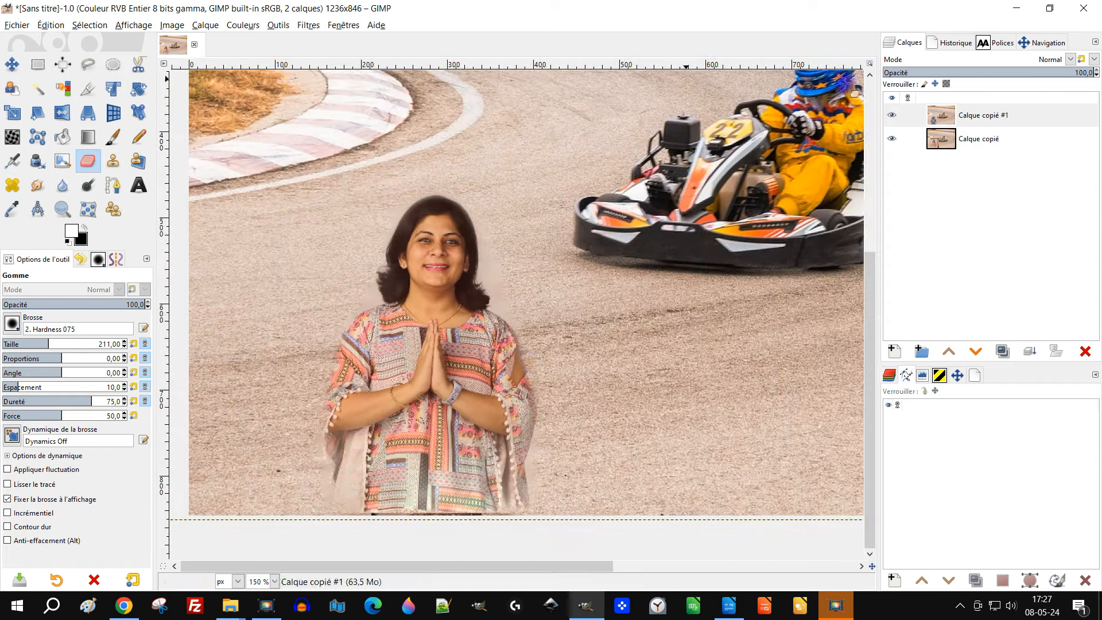
pyautogui.moveTo(559, 233); pyautogui.dragTo(460, 260)
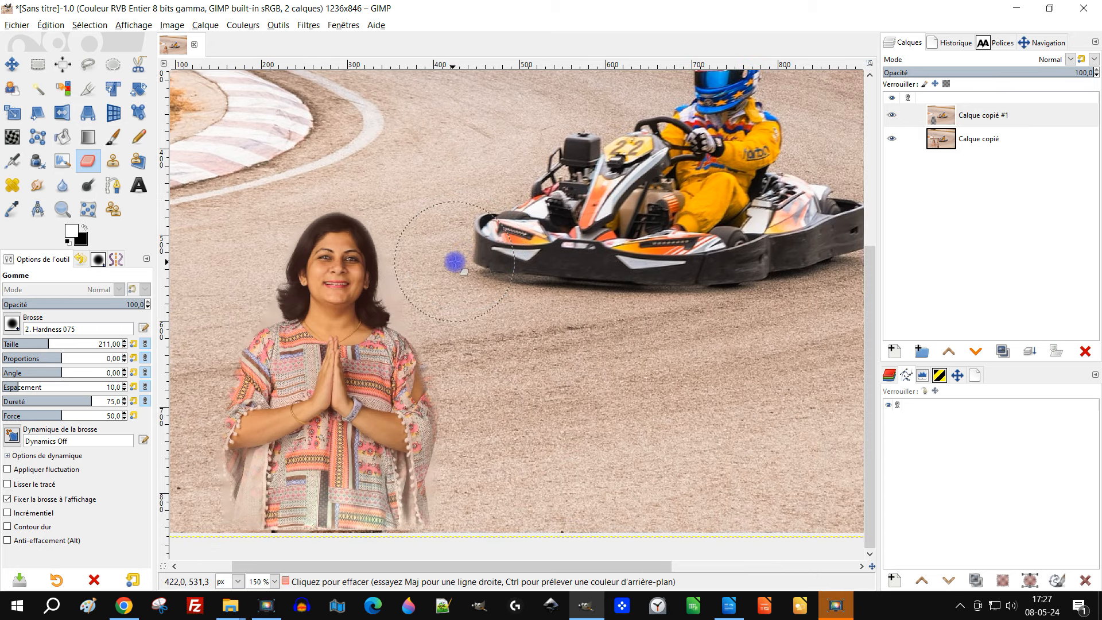
# Step: Copy the photo of the praying woman from its Pixabay page in Chrome and paste it into GIMP as a new layer
pyautogui.click(51, 26)
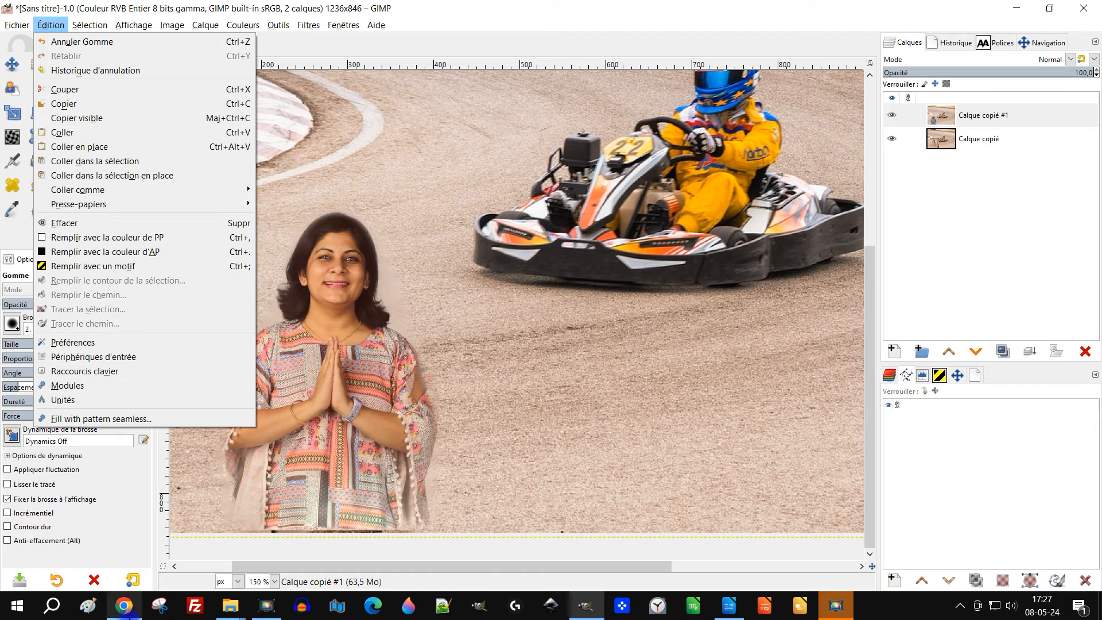
pyautogui.click(125, 606)
pyautogui.click(702, 14)
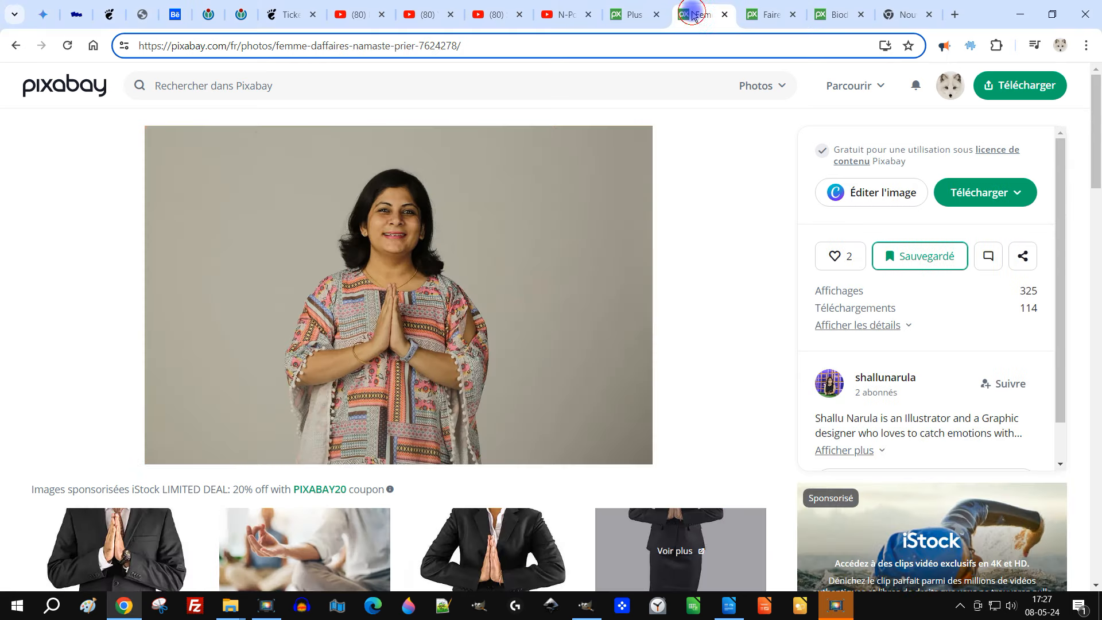
pyautogui.rightClick(415, 324)
pyautogui.click(489, 374)
pyautogui.click(591, 609)
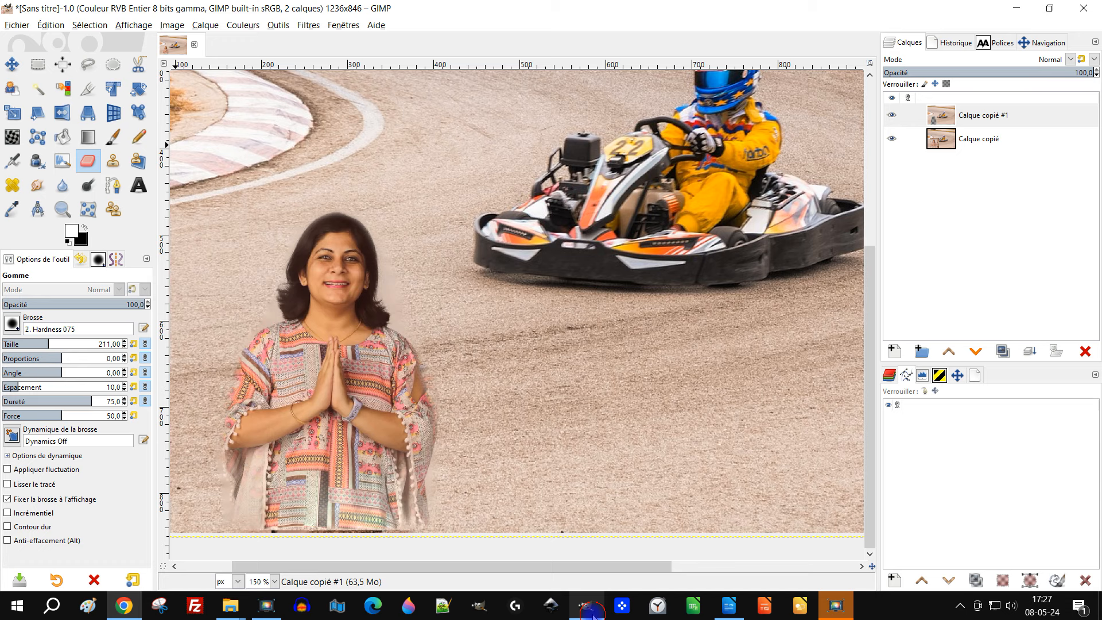
pyautogui.click(44, 28)
pyautogui.moveTo(163, 180)
pyautogui.click(316, 191)
# Step: Scale the new woman layer proportionally to 604 x 403 px and place it beside the cloned woman at the image's lower edge
pyautogui.scroll(-3, 547, 329)
pyautogui.scroll(2, 592, 317)
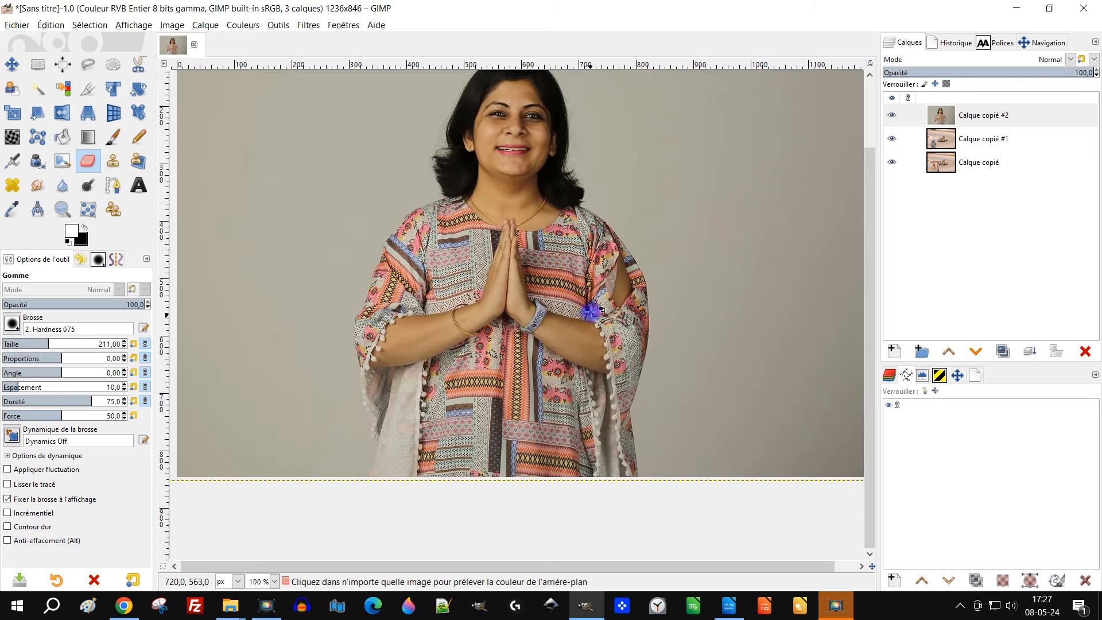
pyautogui.click(16, 119)
pyautogui.click(455, 177)
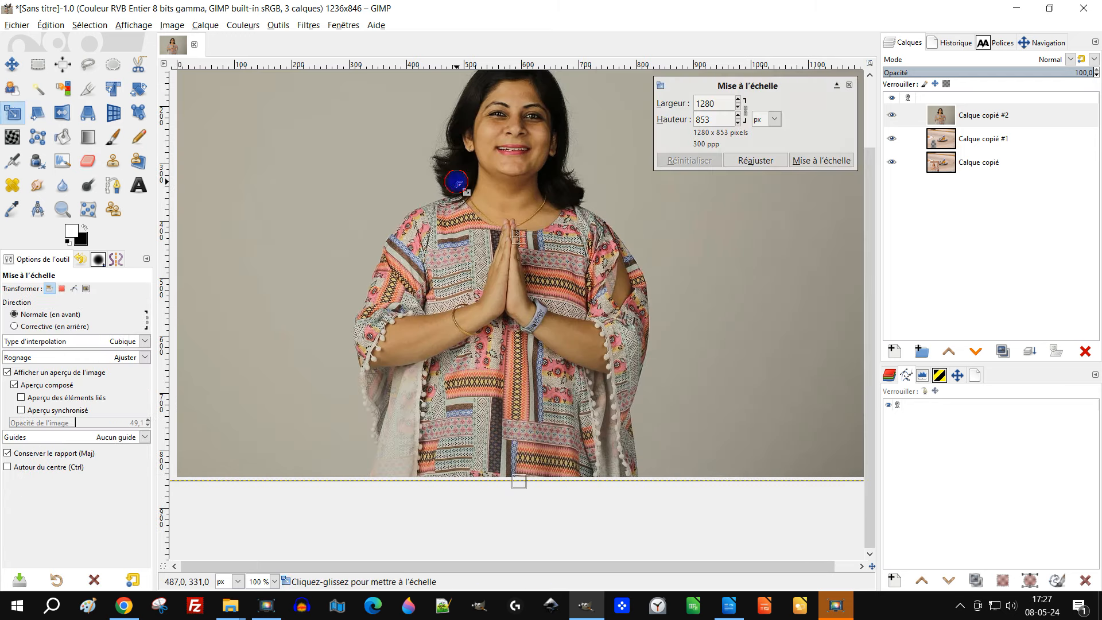
pyautogui.scroll(-2, 507, 207)
pyautogui.moveTo(336, 99); pyautogui.dragTo(528, 232)
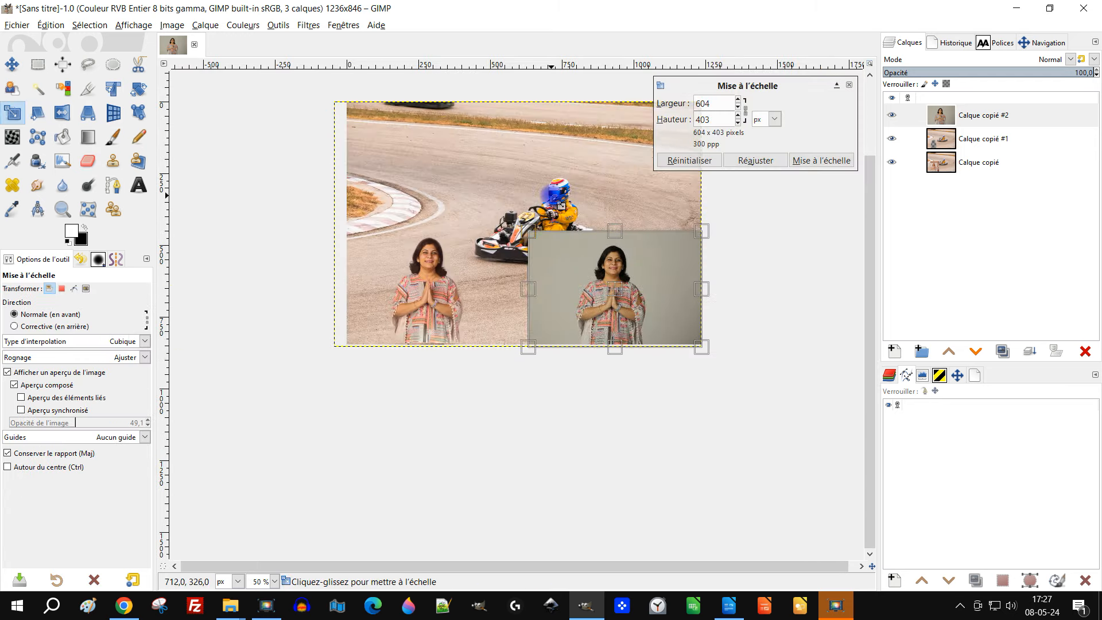
pyautogui.scroll(3, 476, 271)
pyautogui.hscroll(2, 581, 343)
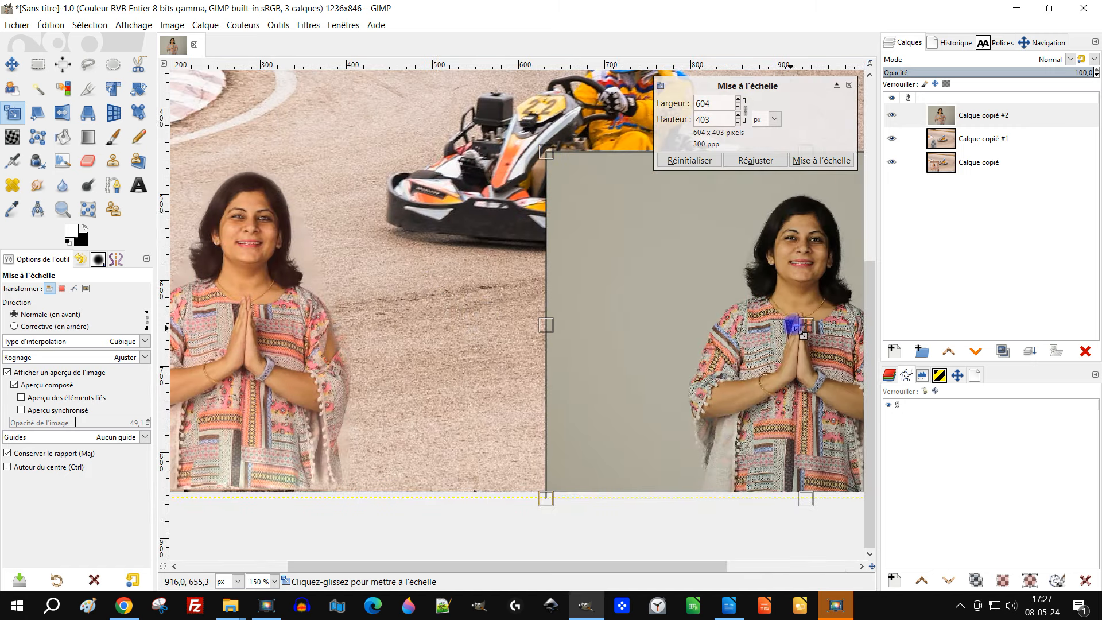
pyautogui.moveTo(804, 321); pyautogui.dragTo(628, 316)
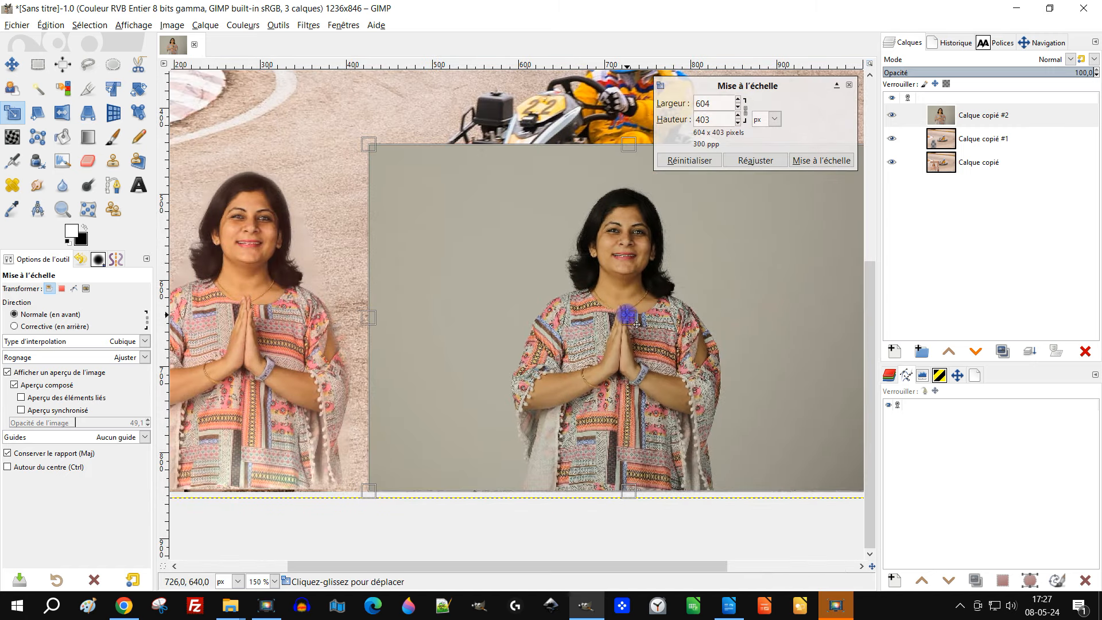
pyautogui.click(834, 162)
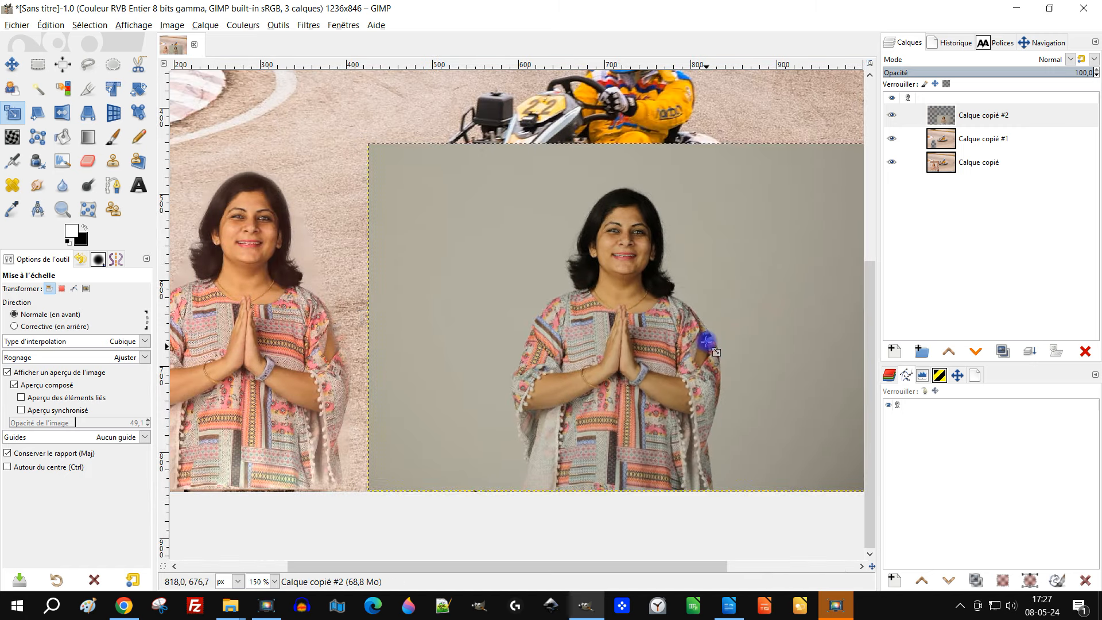